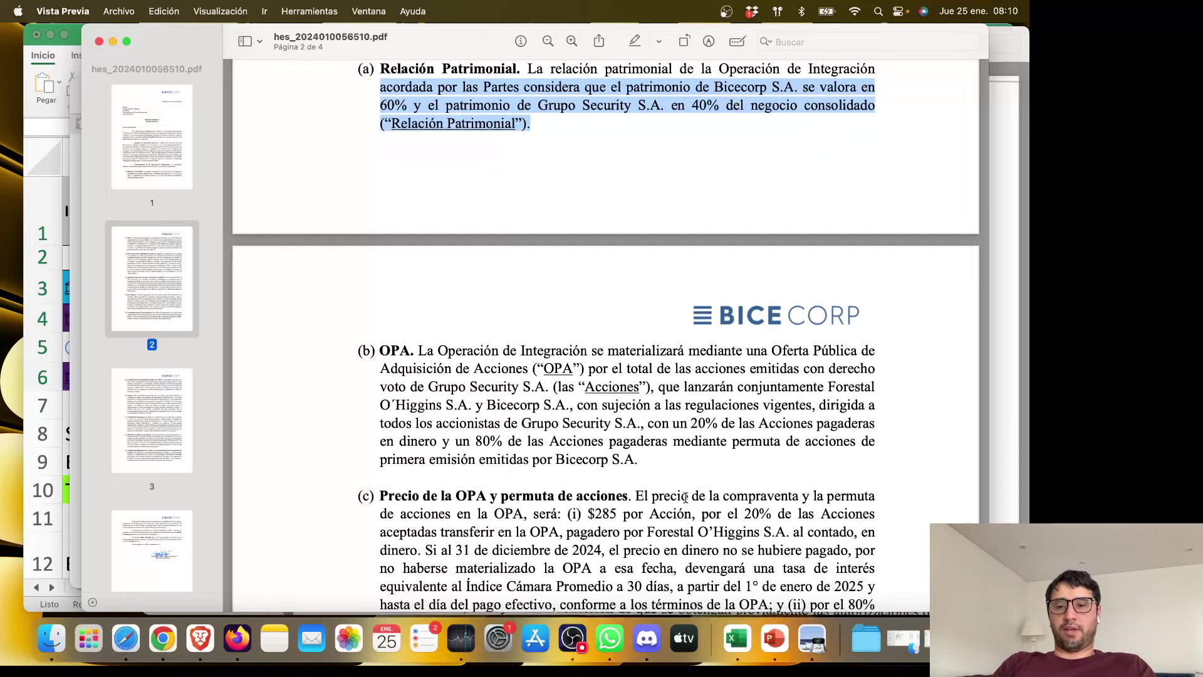
- Read clauses (c) and (d) of the BICECORP document, highlighting the $285 price, the 20% and 80% share portions and the split ratio
scroll(686, 498, down, 2)
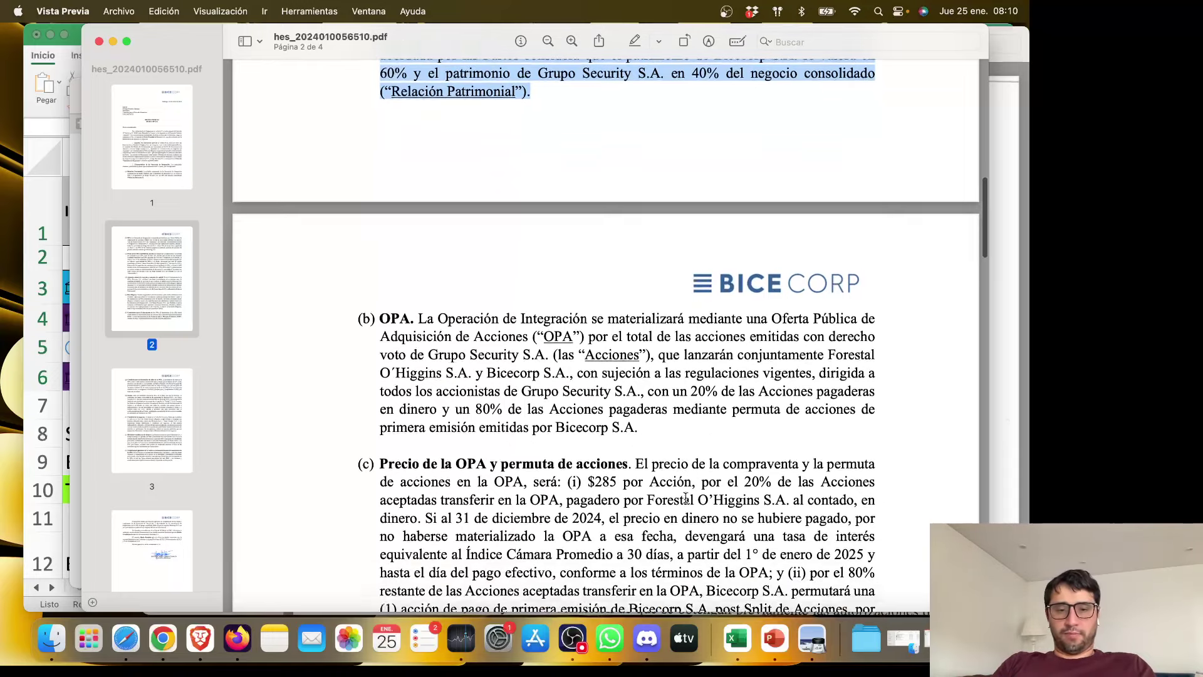
scroll(691, 457, down, 3)
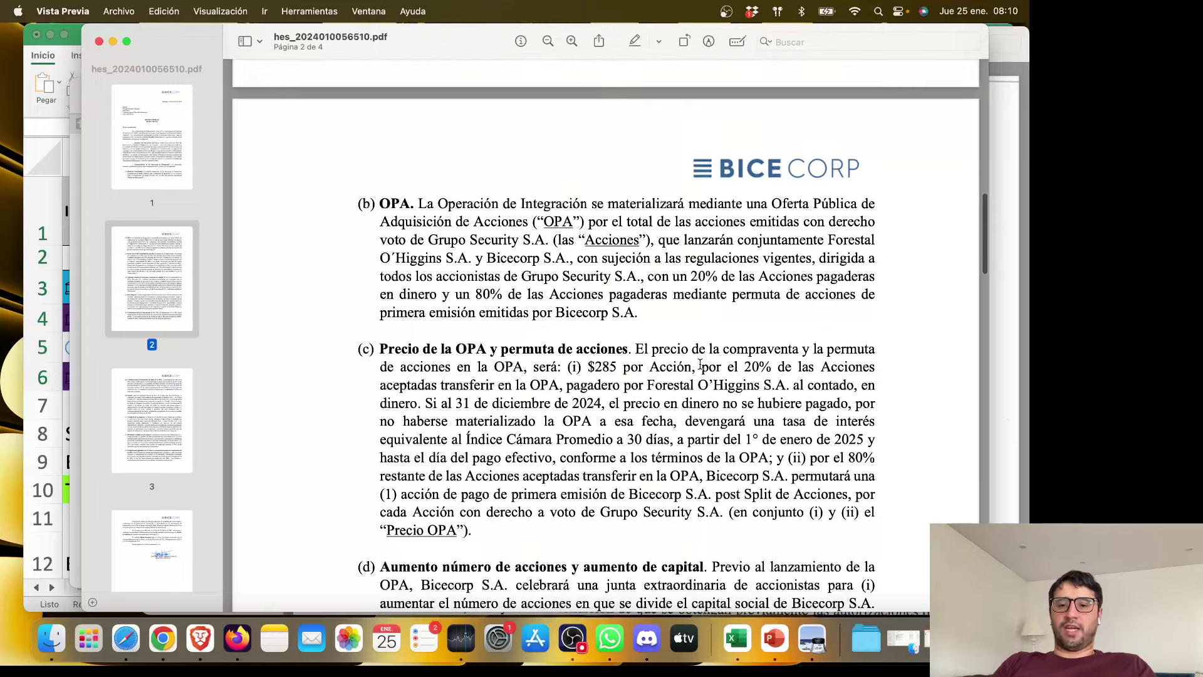
drag(702, 368, 882, 369)
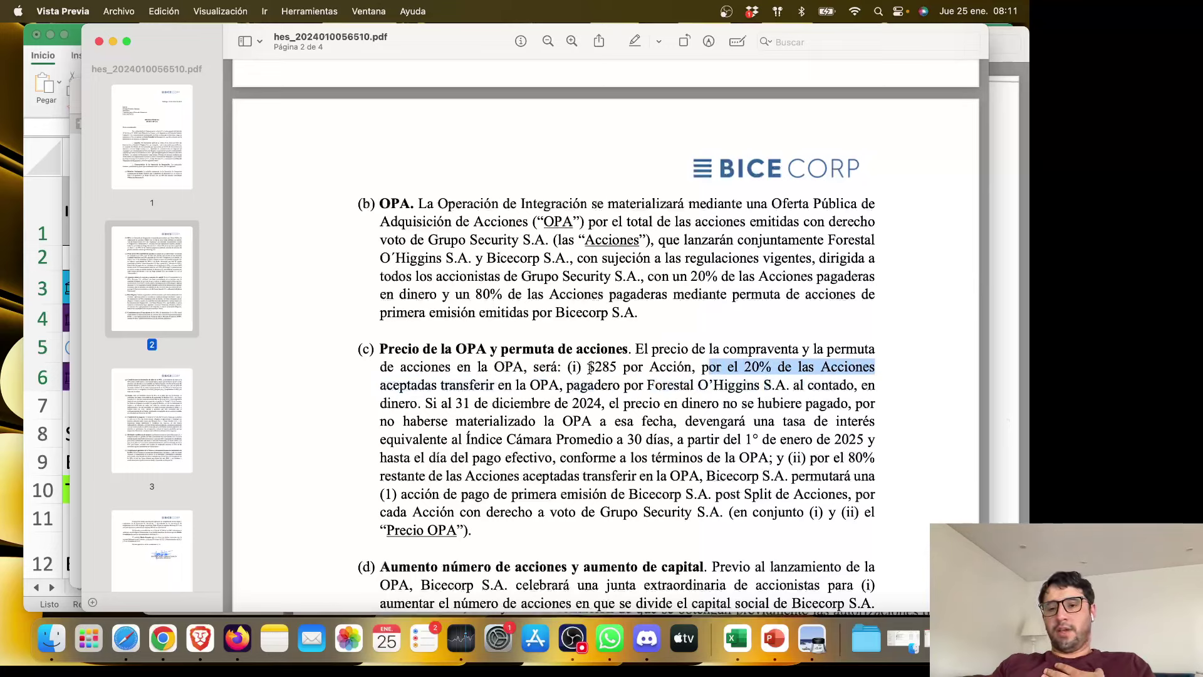
drag(588, 368, 623, 365)
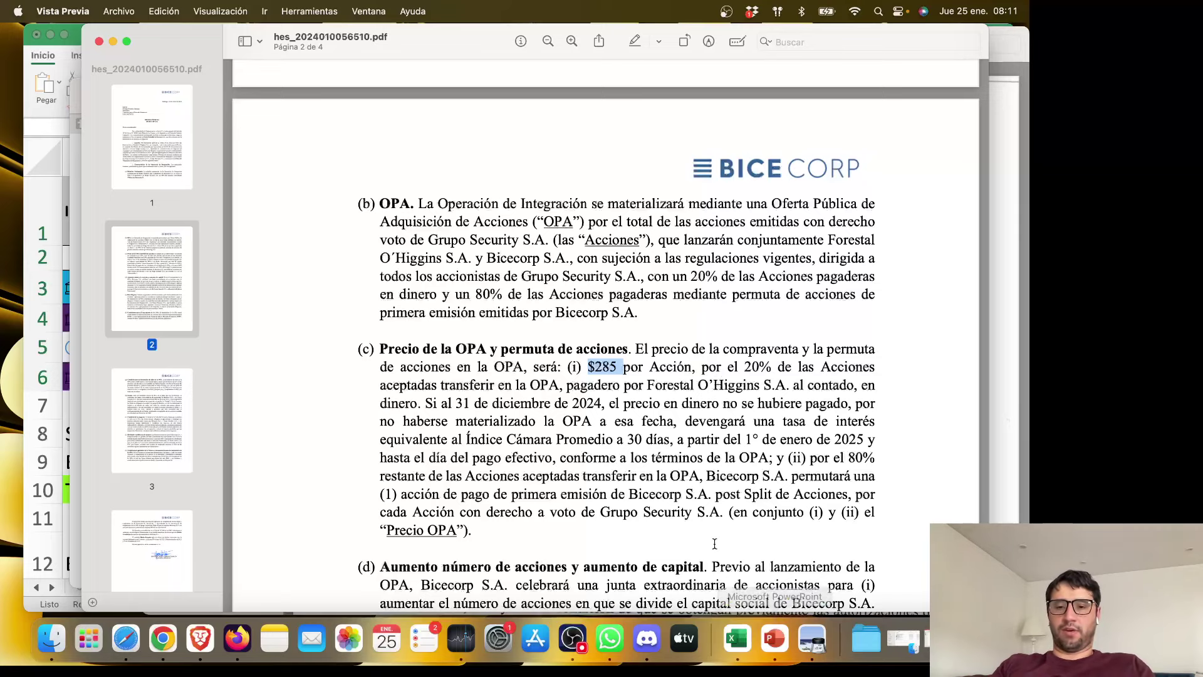
drag(811, 458, 892, 513)
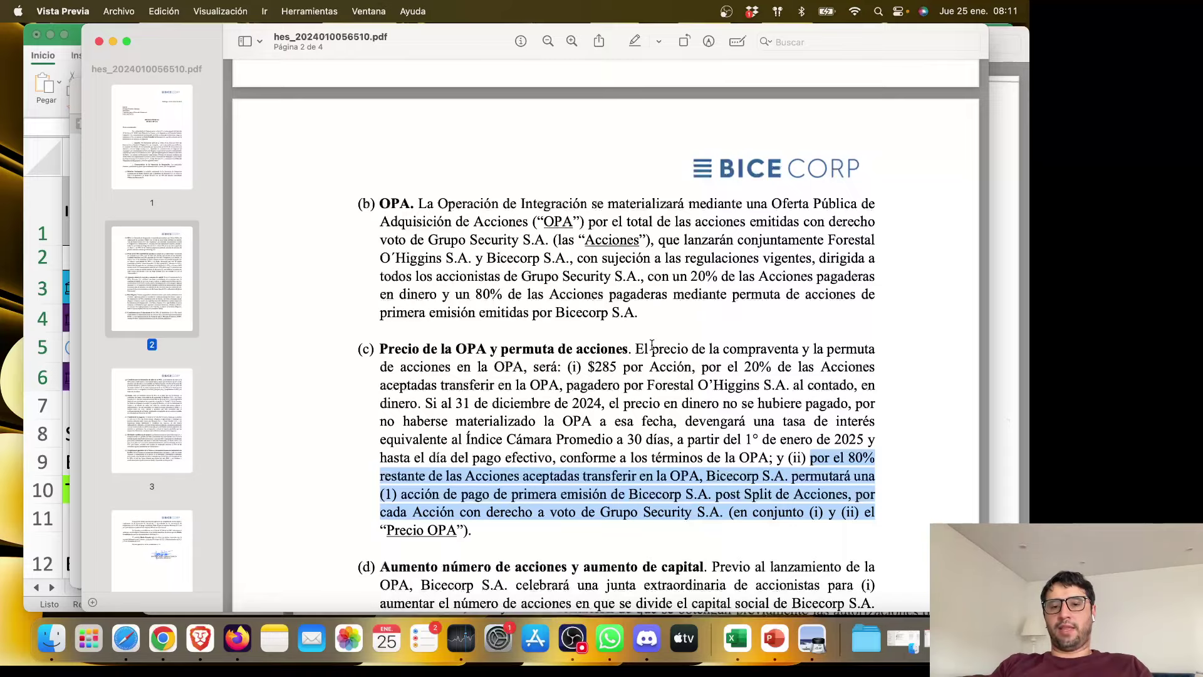
scroll(652, 345, down, 5)
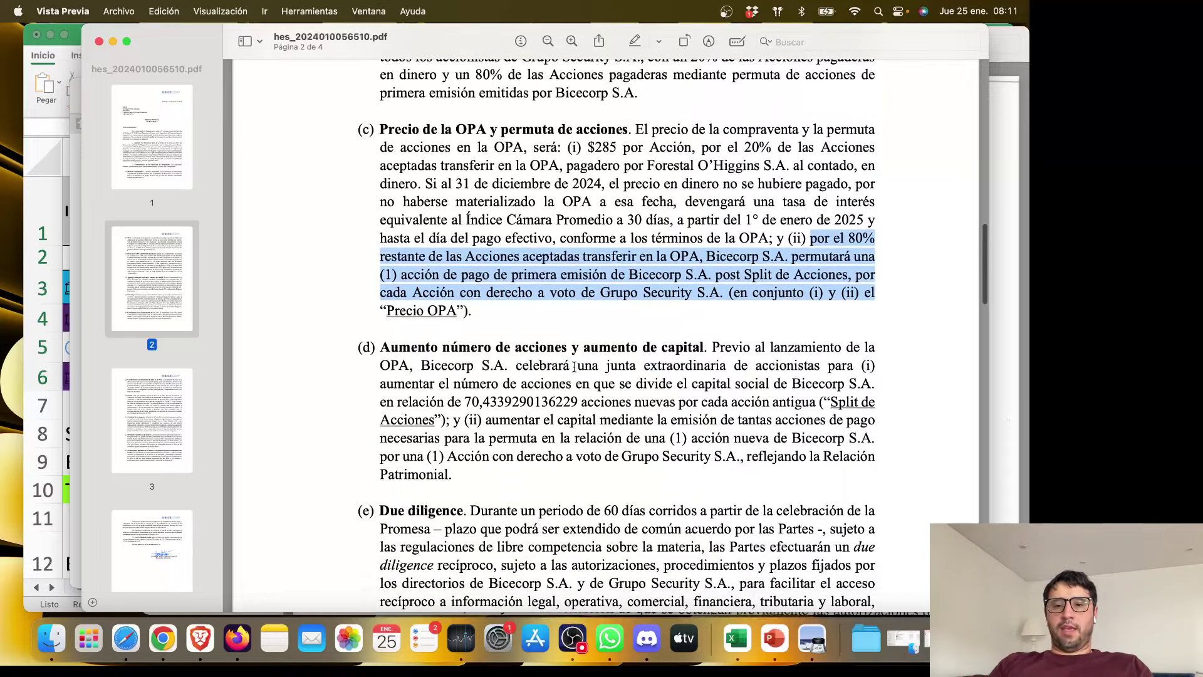
drag(465, 401, 580, 402)
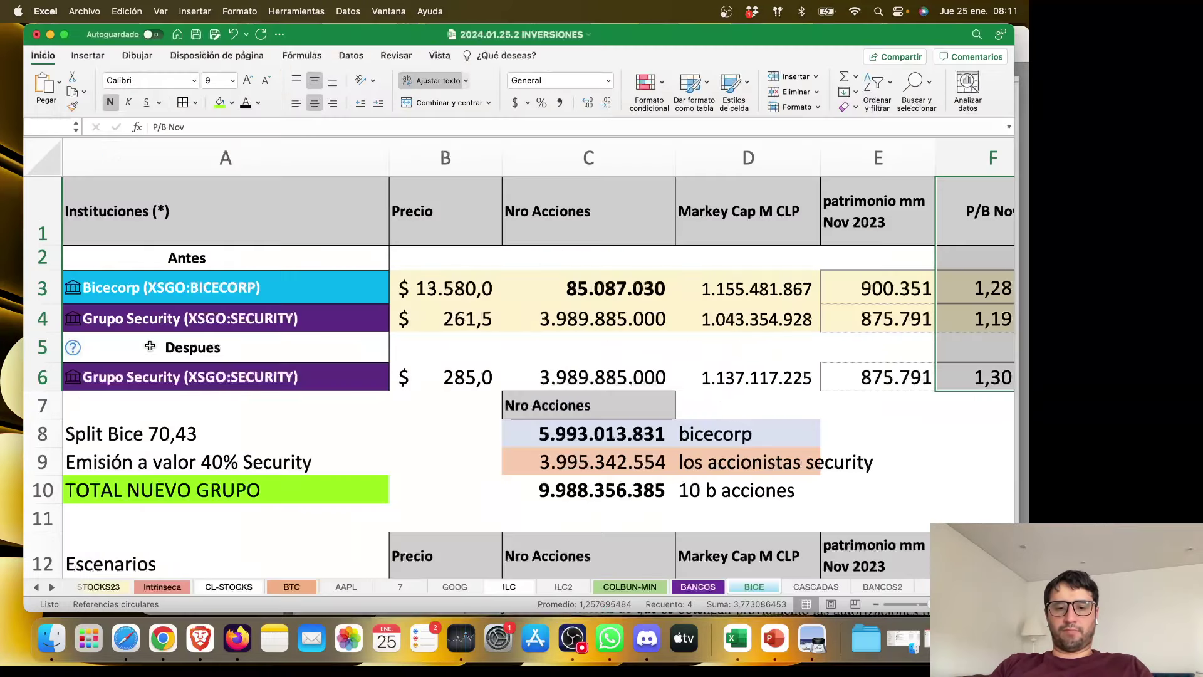
- Switch to the INVERSIONES workbook in Excel and examine both companies' price, share count, market cap and equity in the Antes rows
click(737, 638)
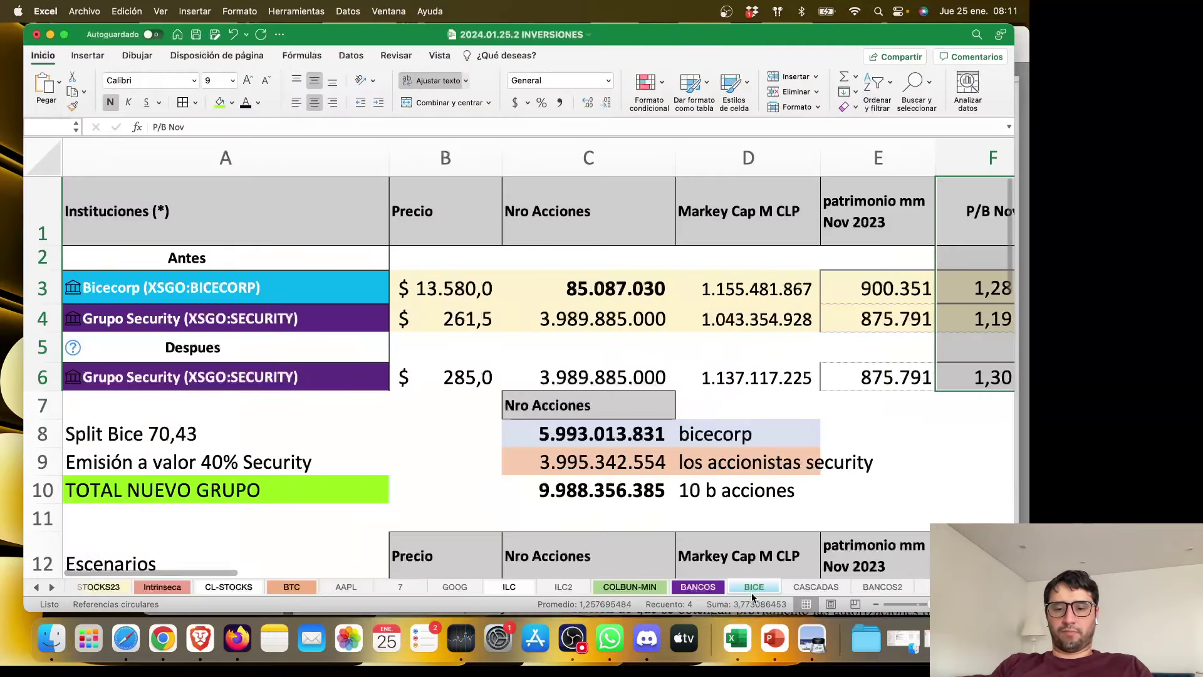
click(455, 291)
drag(616, 314, 602, 288)
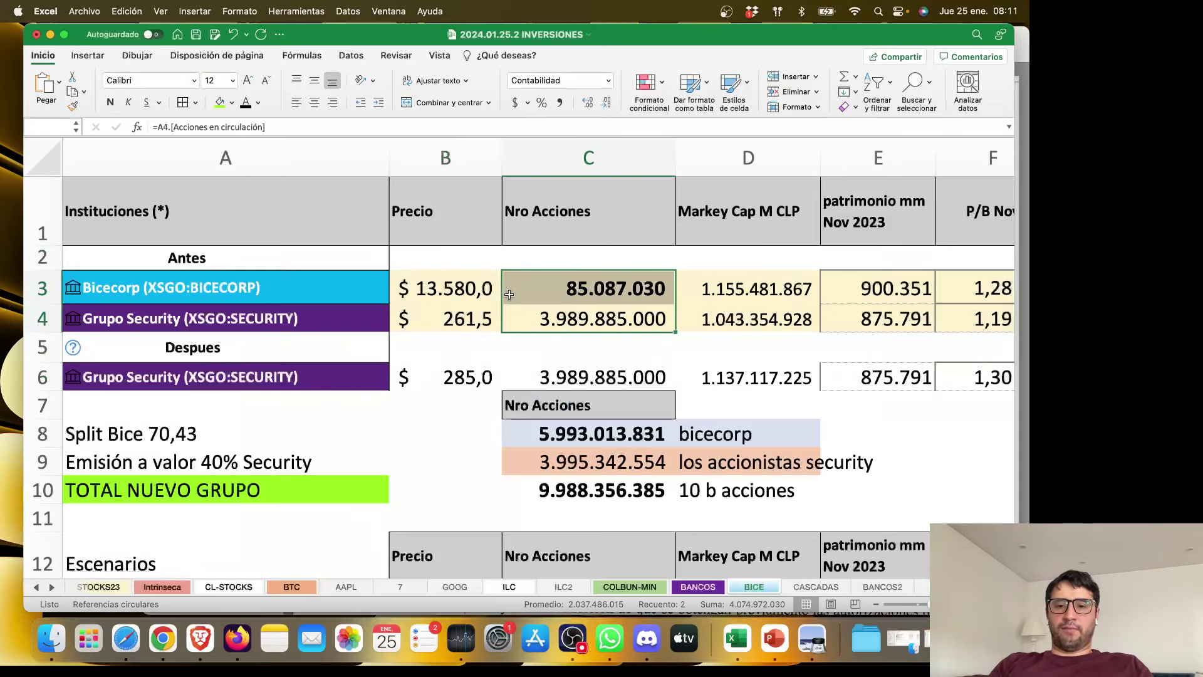
drag(465, 293, 928, 309)
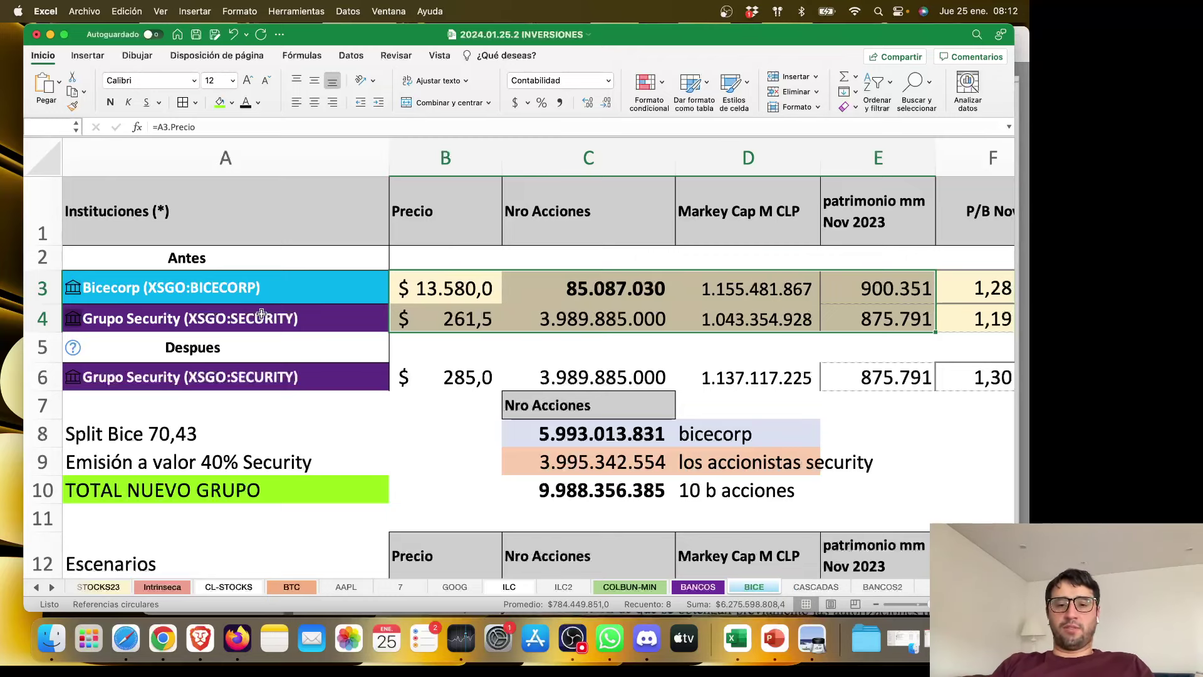
click(449, 358)
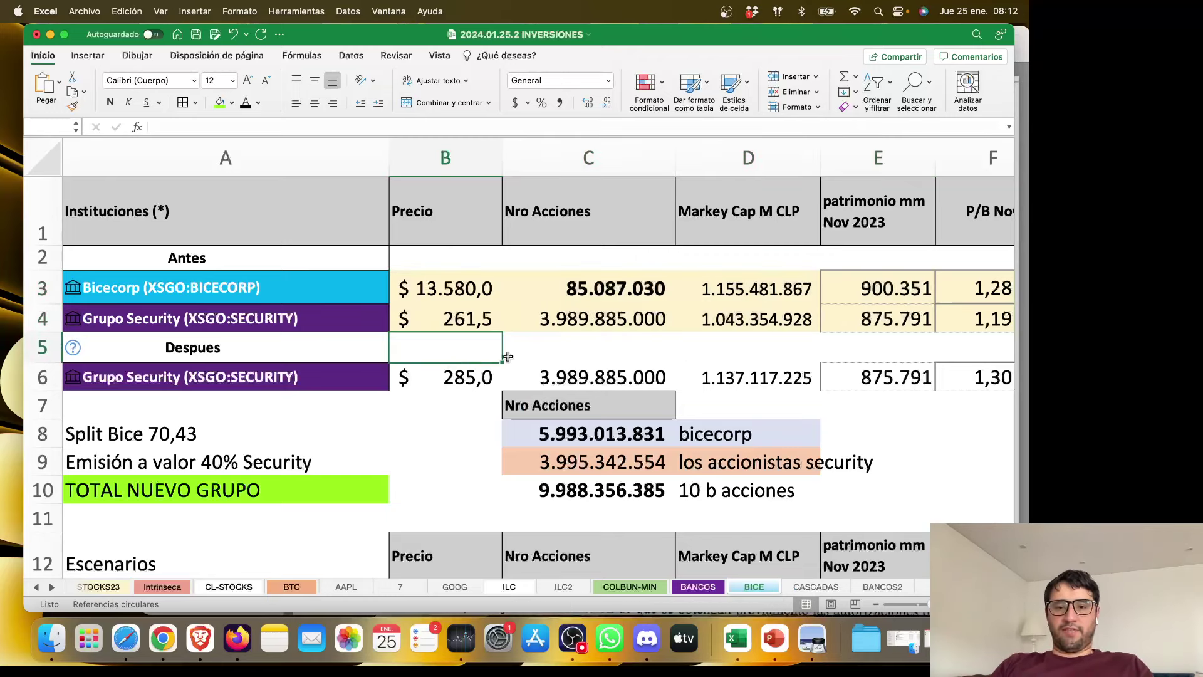
- Compare Bicecorp's original share count in C3 and price in B3 with the post-split share formula in C8
click(637, 433)
click(620, 348)
click(621, 290)
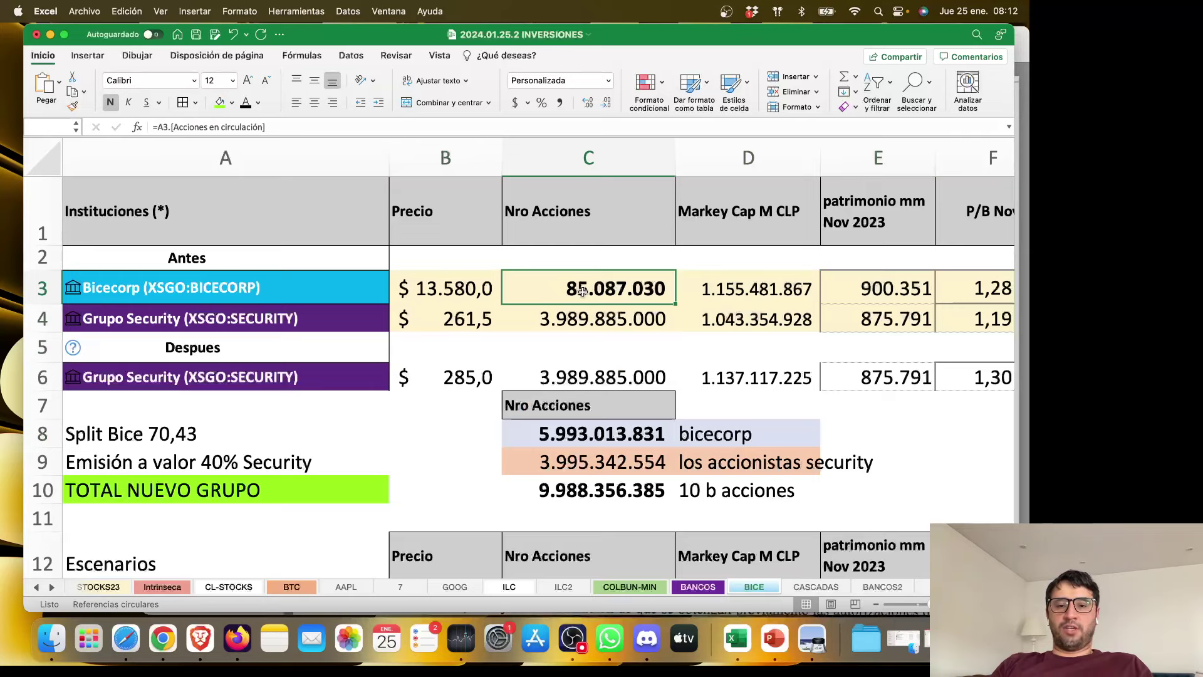
click(589, 431)
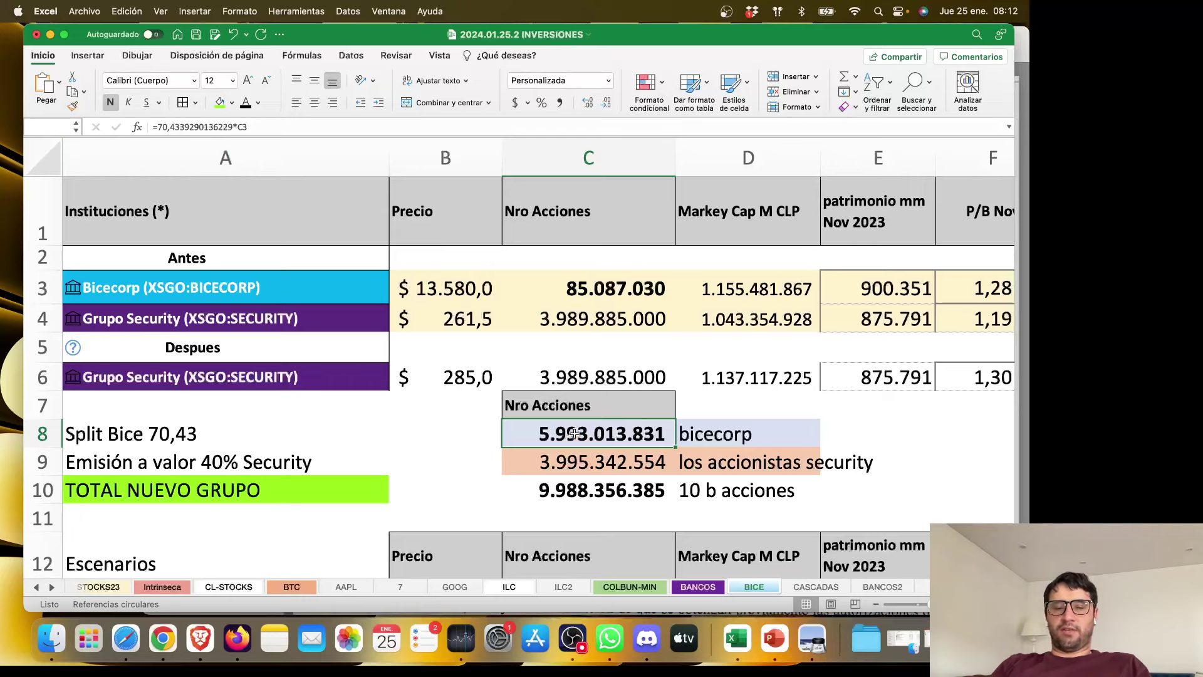
click(426, 290)
click(585, 433)
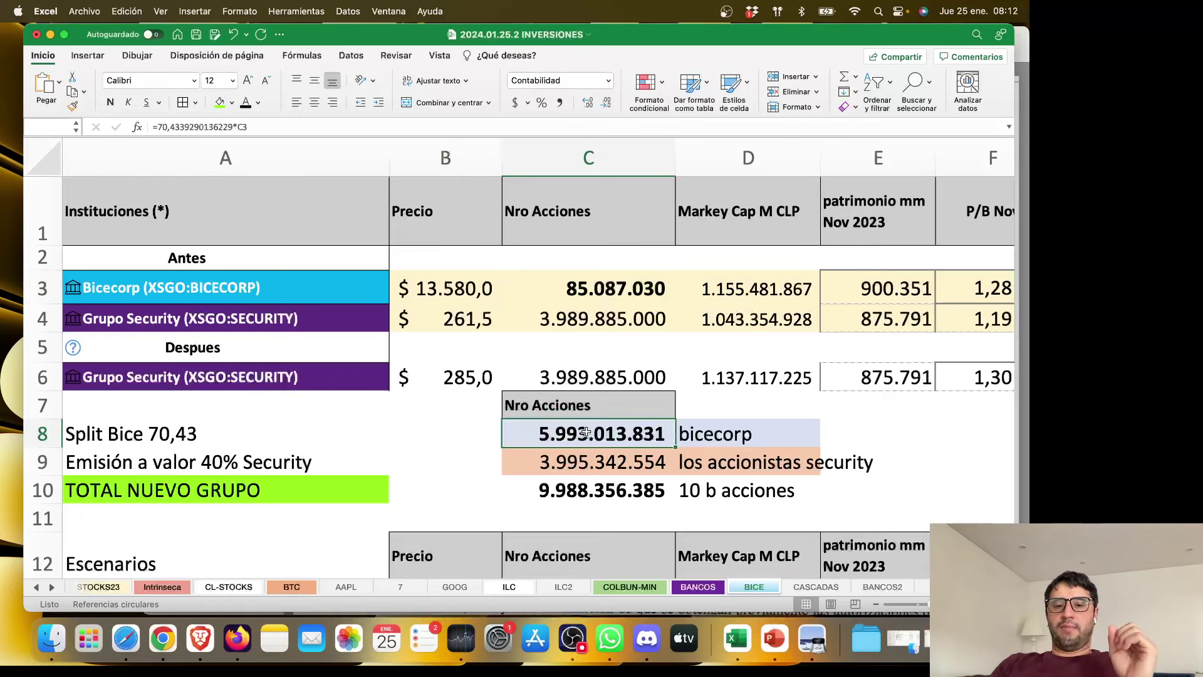
- Calculate Bicecorp's approximate post-split share price in B8 with the formula +B3/70
click(488, 438)
text(+)
key(Up)
key(Up)
key(Up)
key(Up)
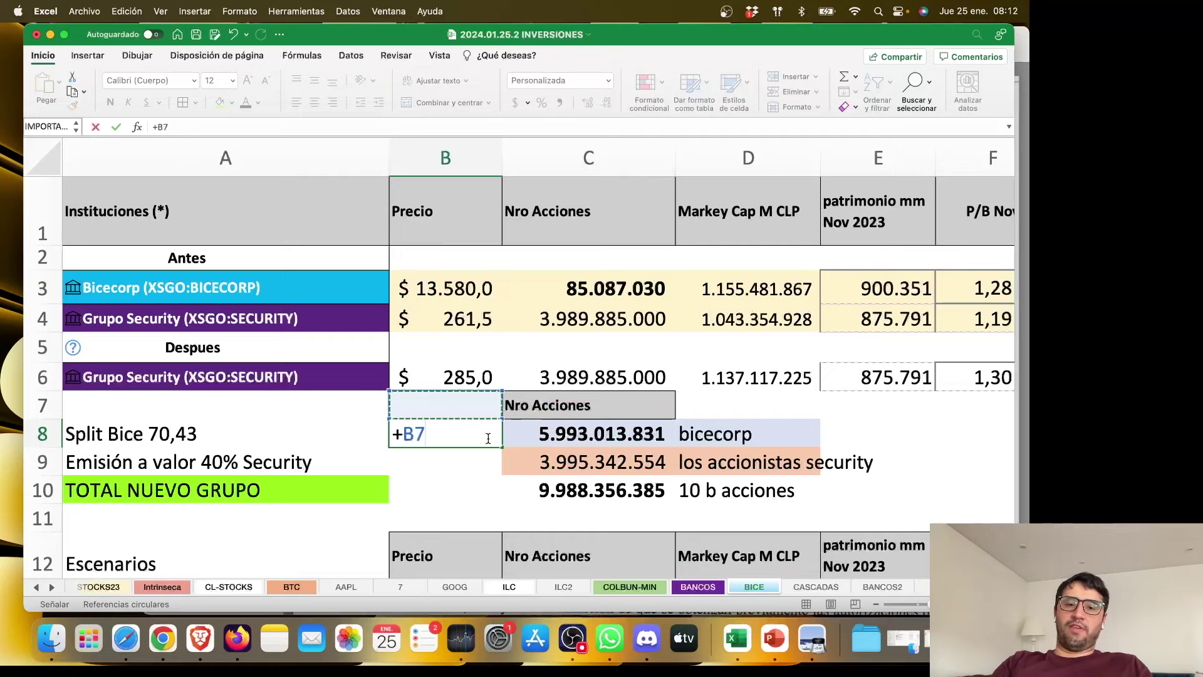
key(Right)
key(Right)
key(Down)
key(Down)
key(Down)
key(Left)
key(Up)
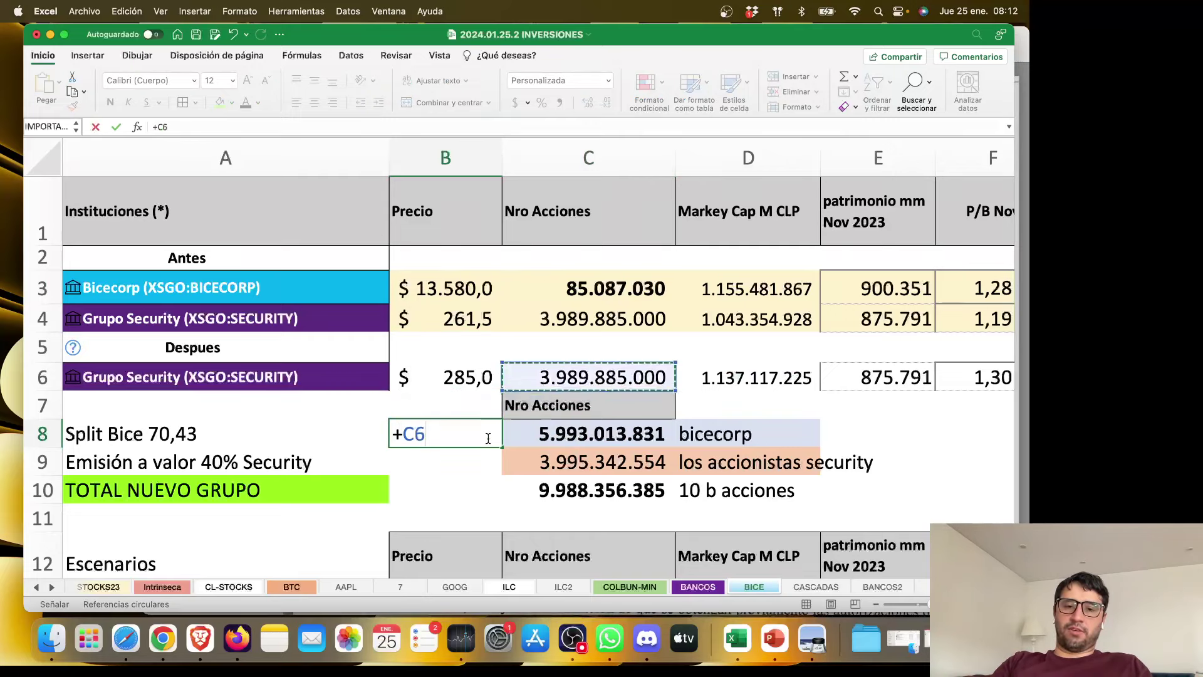
key(Left)
key(Up)
key(Up)
key(Down)
key(Down)
key(Right)
key(Down)
key(Down)
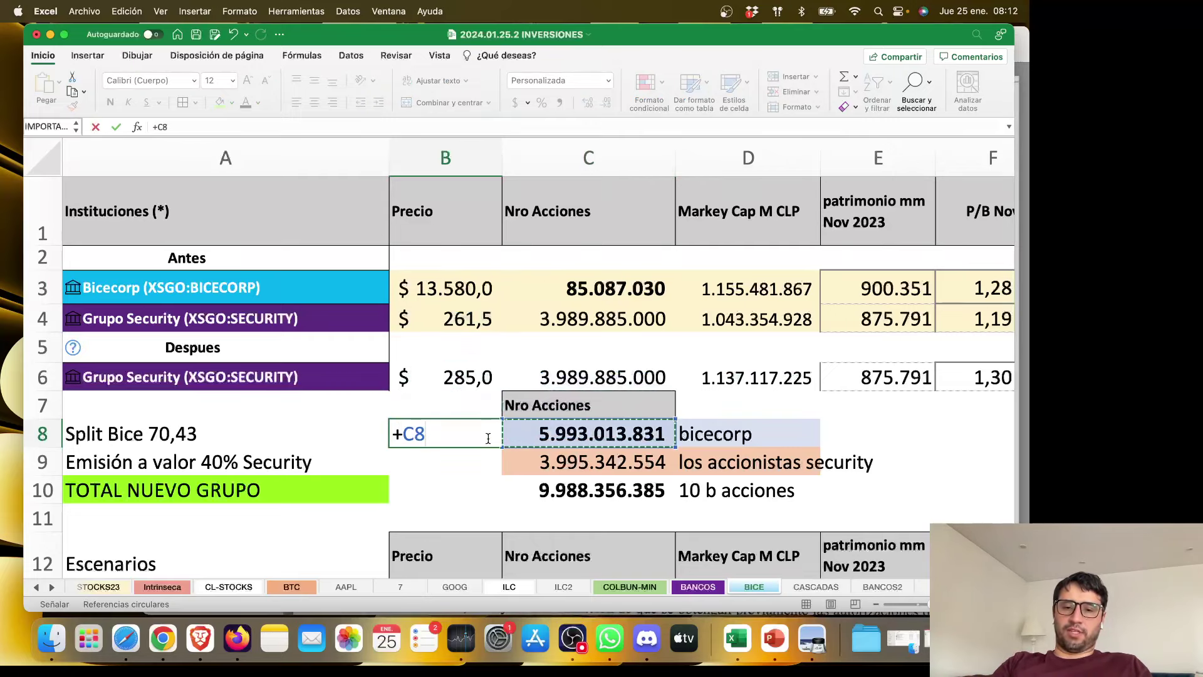
key(Up)
key(Left)
key(Up)
key(Up)
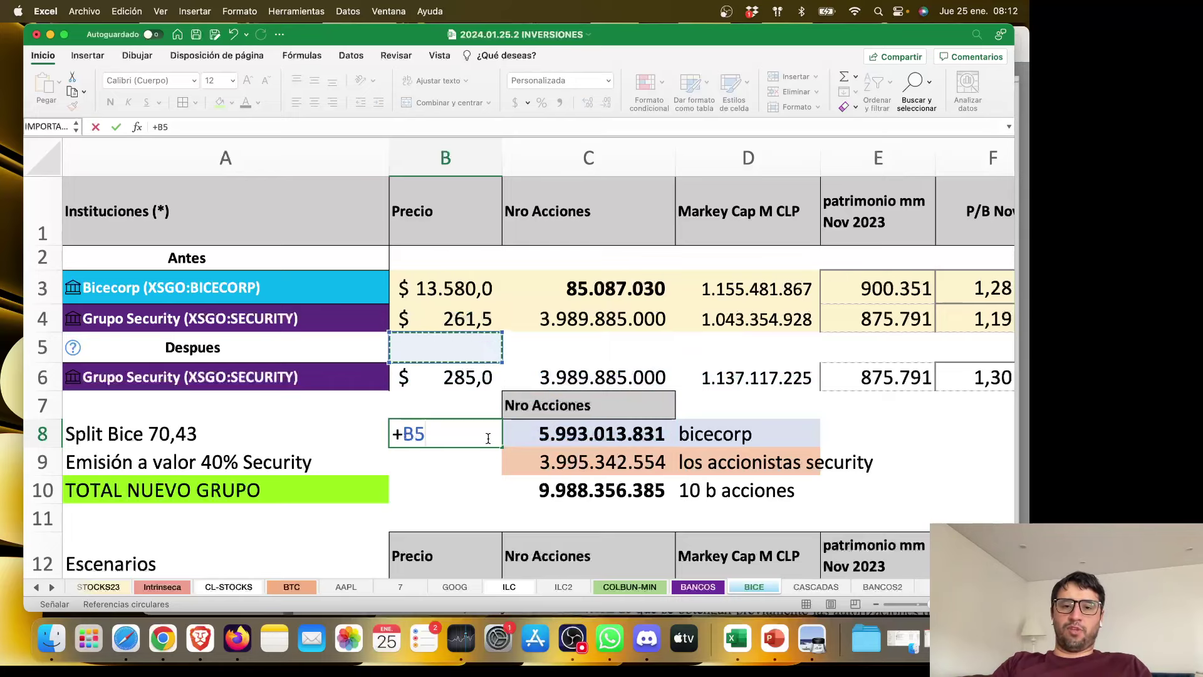
key(Up)
key(Up)
text(/70)
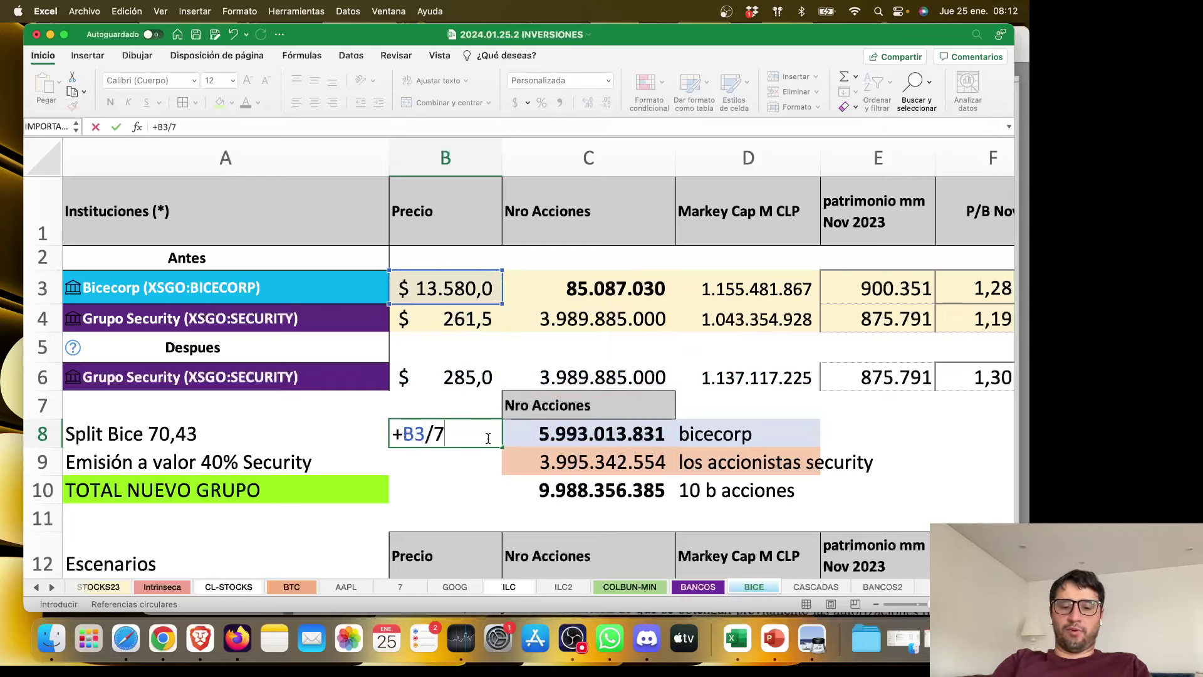
key(Return)
click(490, 442)
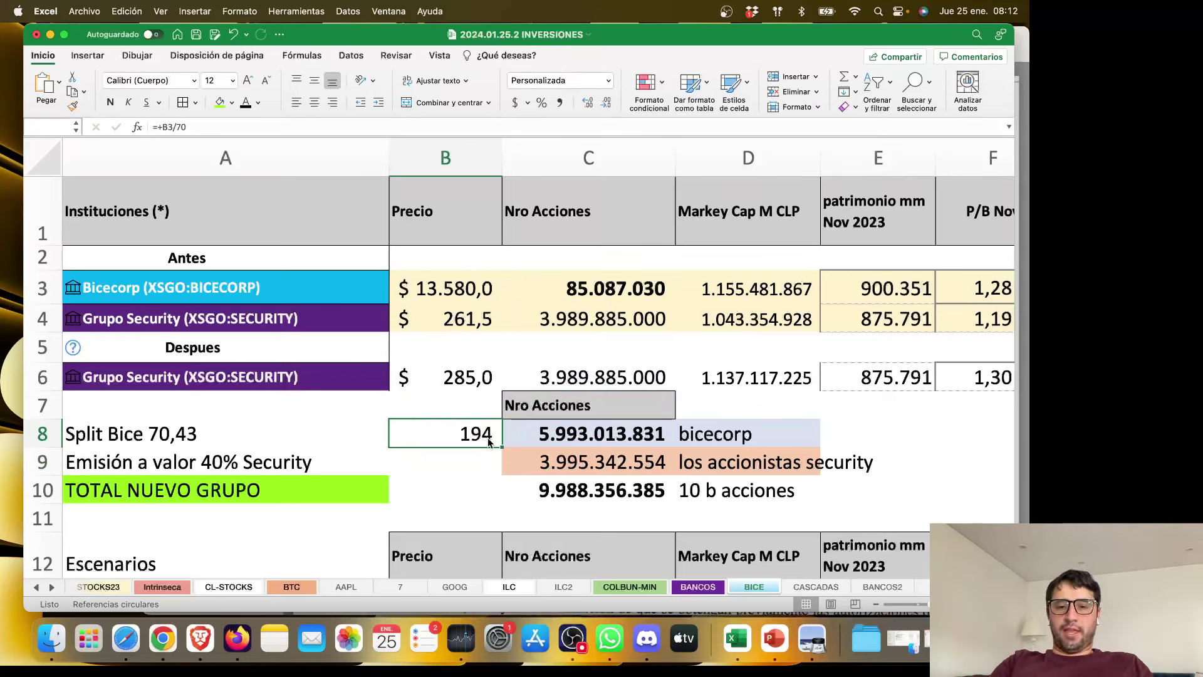
- Examine the Security issuance formula in C9 against Bicecorp's price in B3 and its share counts in C3 and C8
click(578, 461)
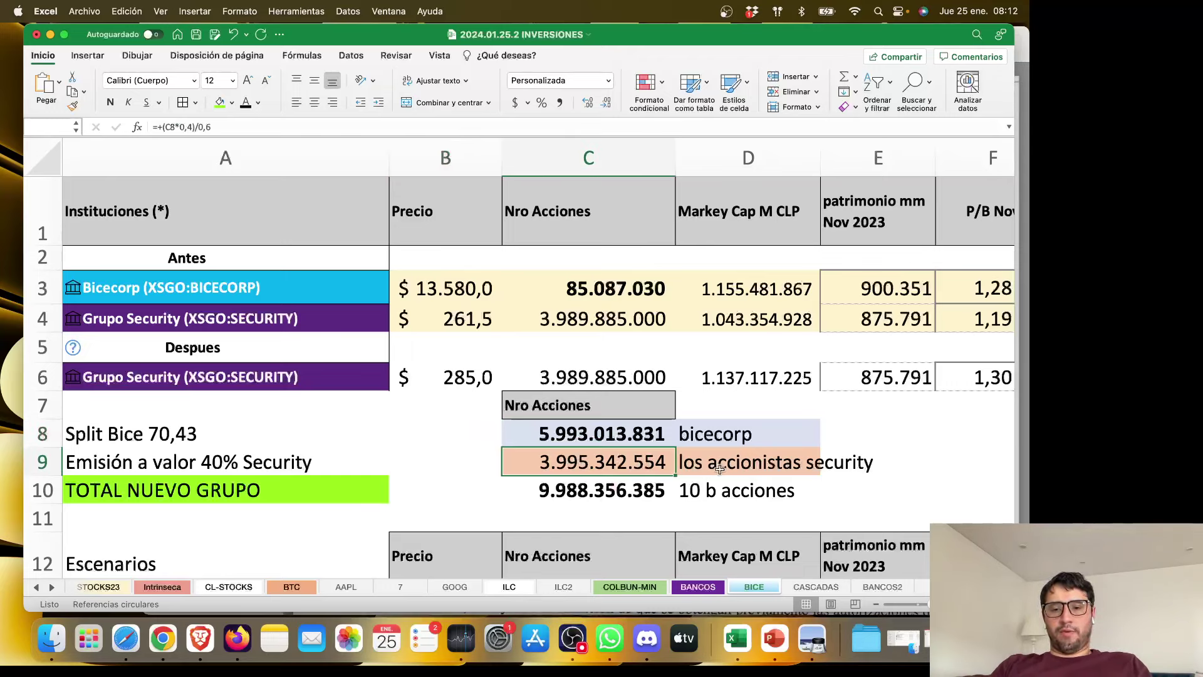
click(464, 338)
key(Up)
key(Up)
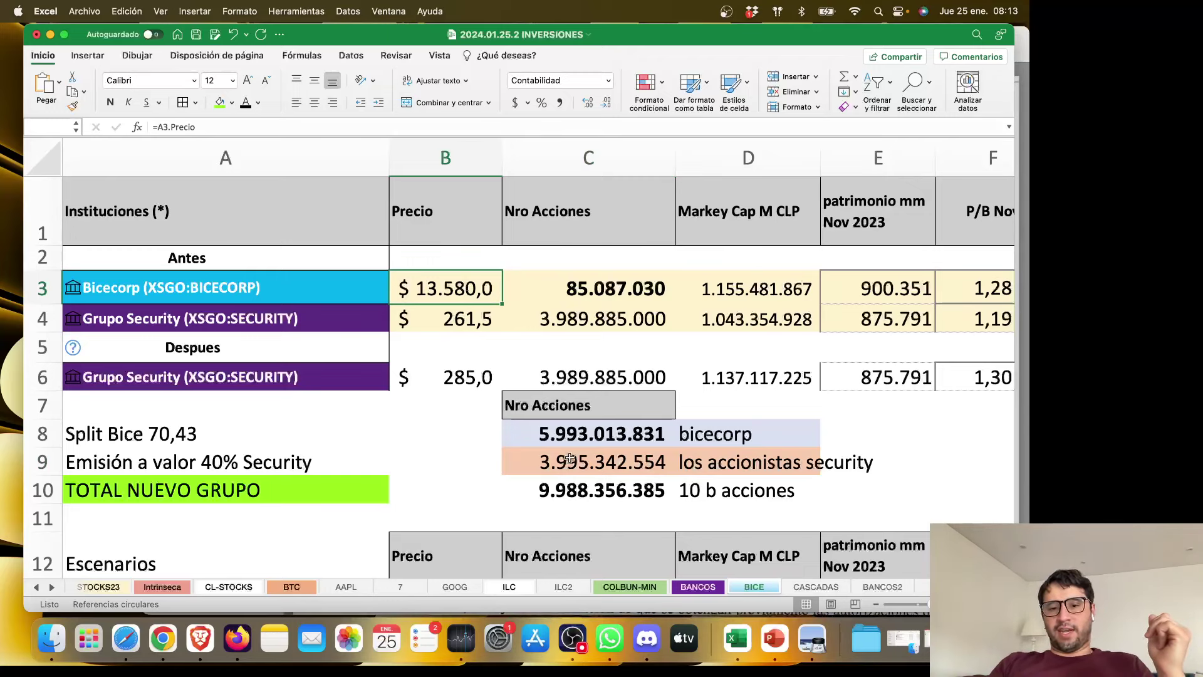
click(586, 440)
click(478, 288)
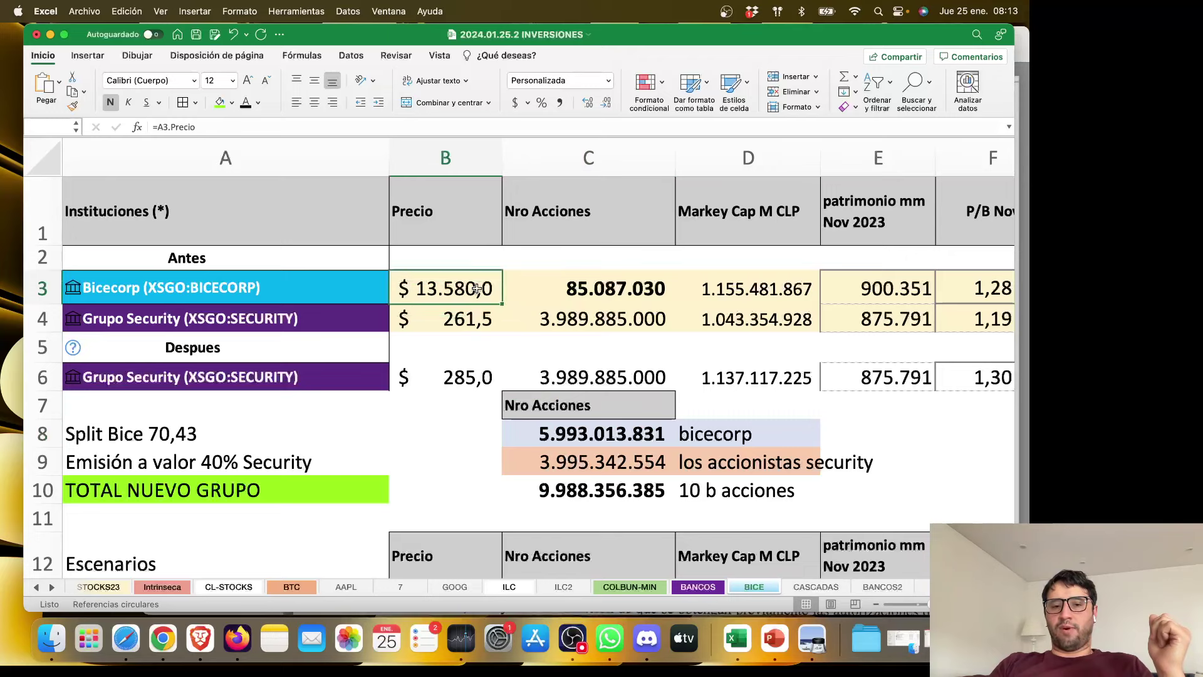
click(564, 441)
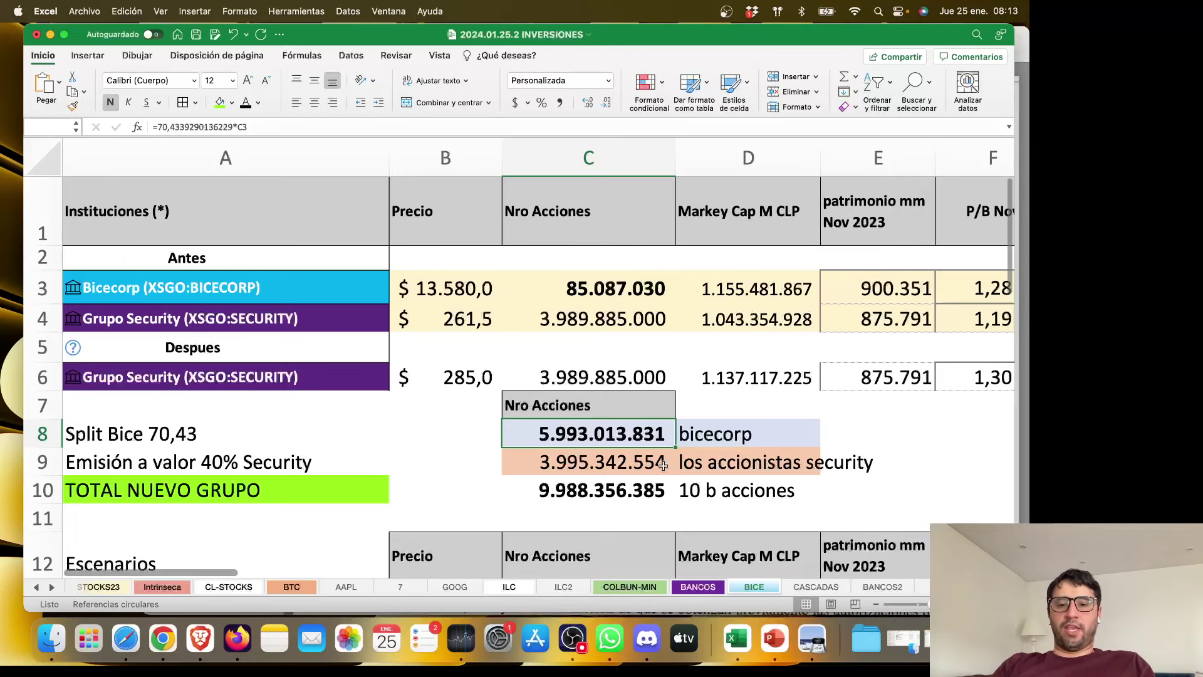
click(593, 279)
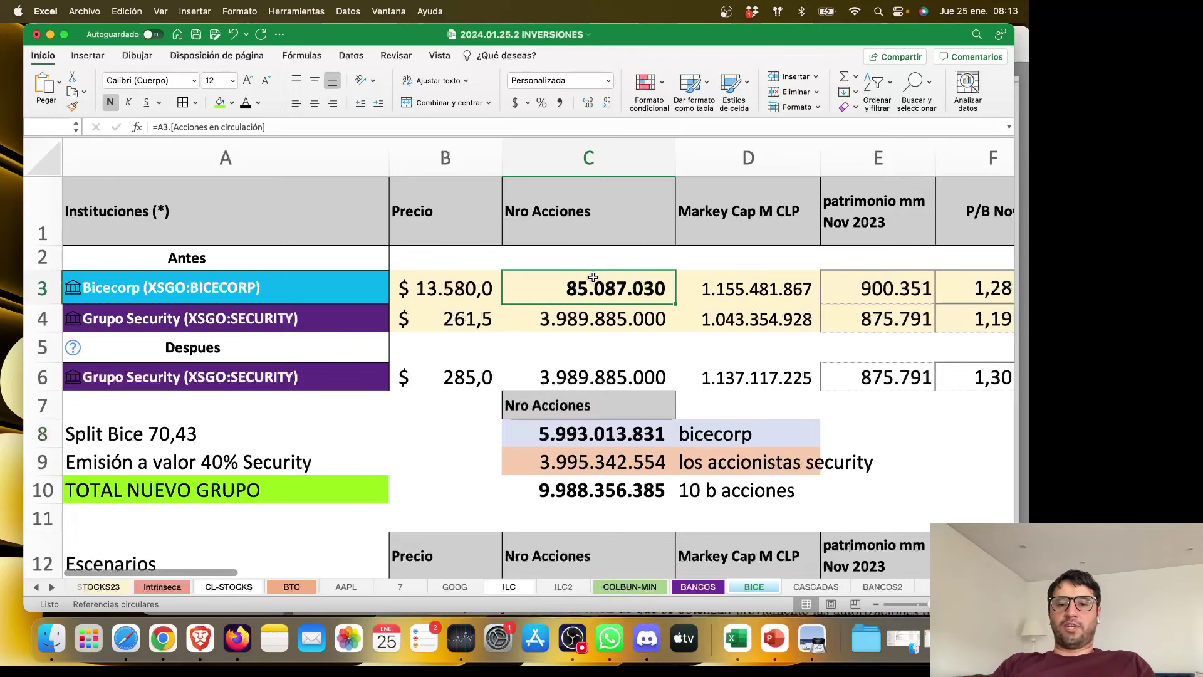
click(620, 434)
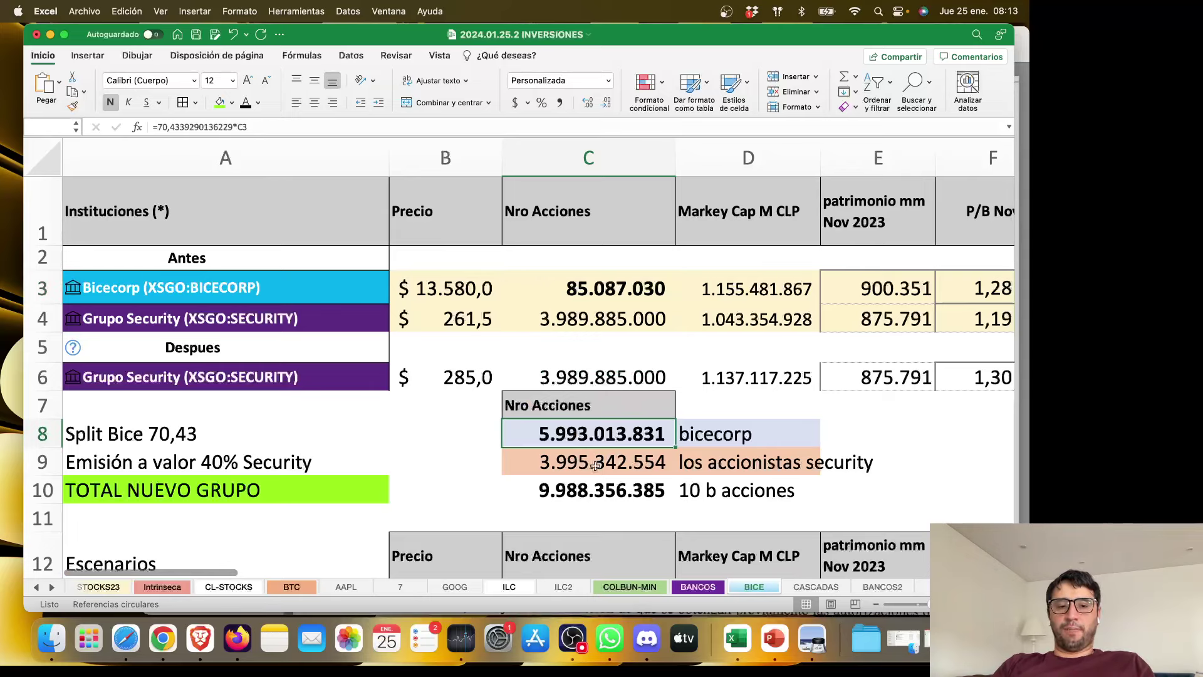
click(631, 467)
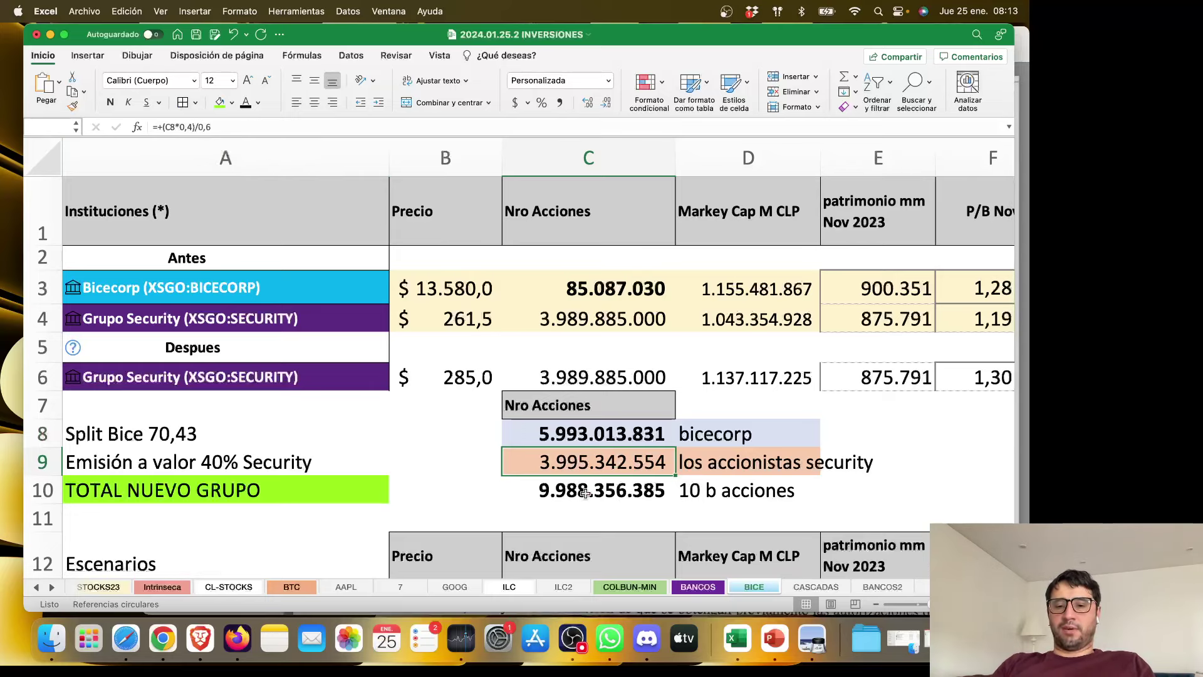
- Examine how the new group's total shares in C10 combine C8 and C9, and inspect Bicecorp's P/B formula in F3
scroll(585, 493, down, 1)
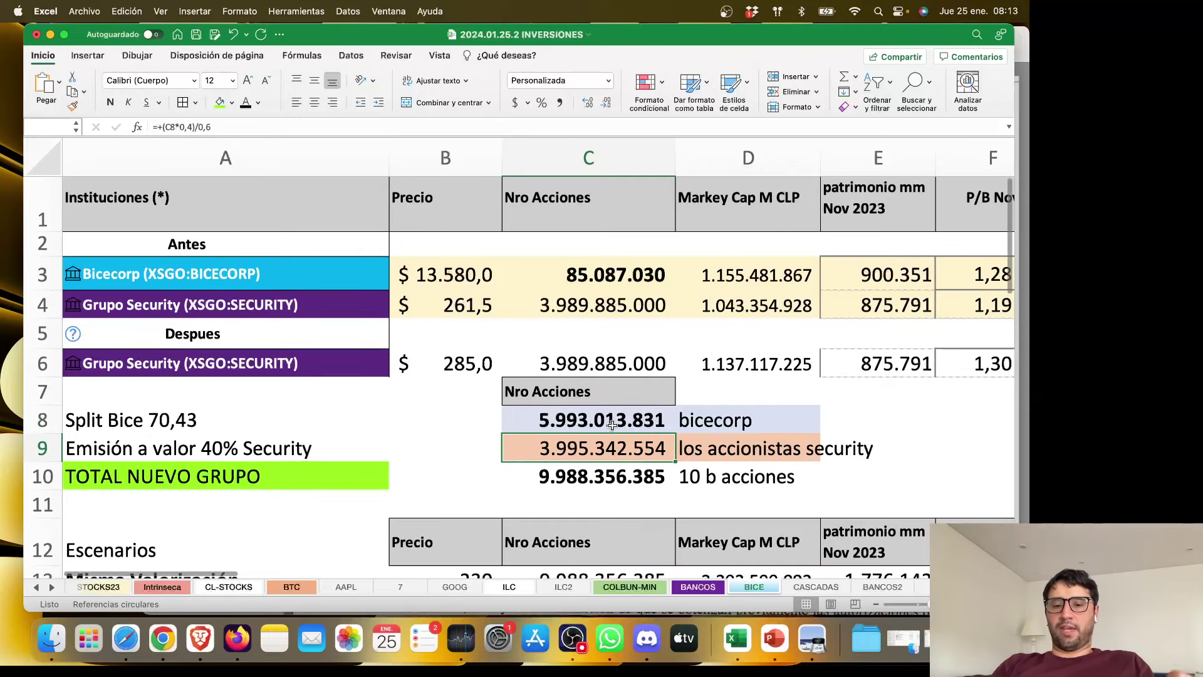
click(566, 419)
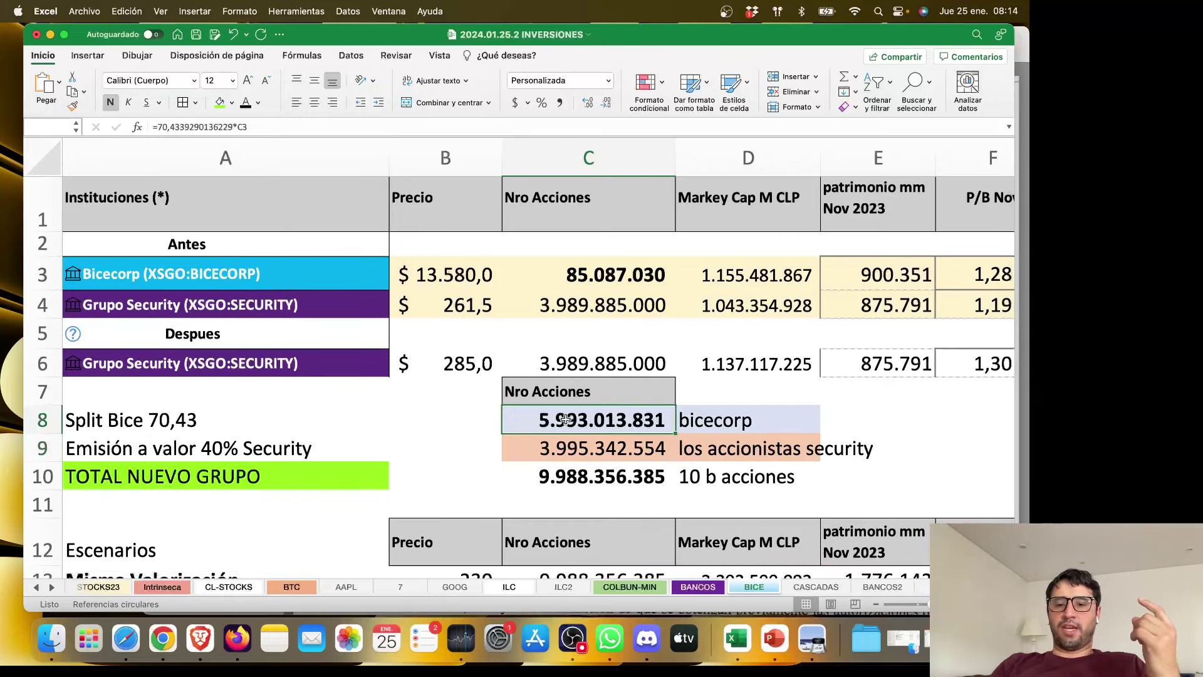
click(578, 450)
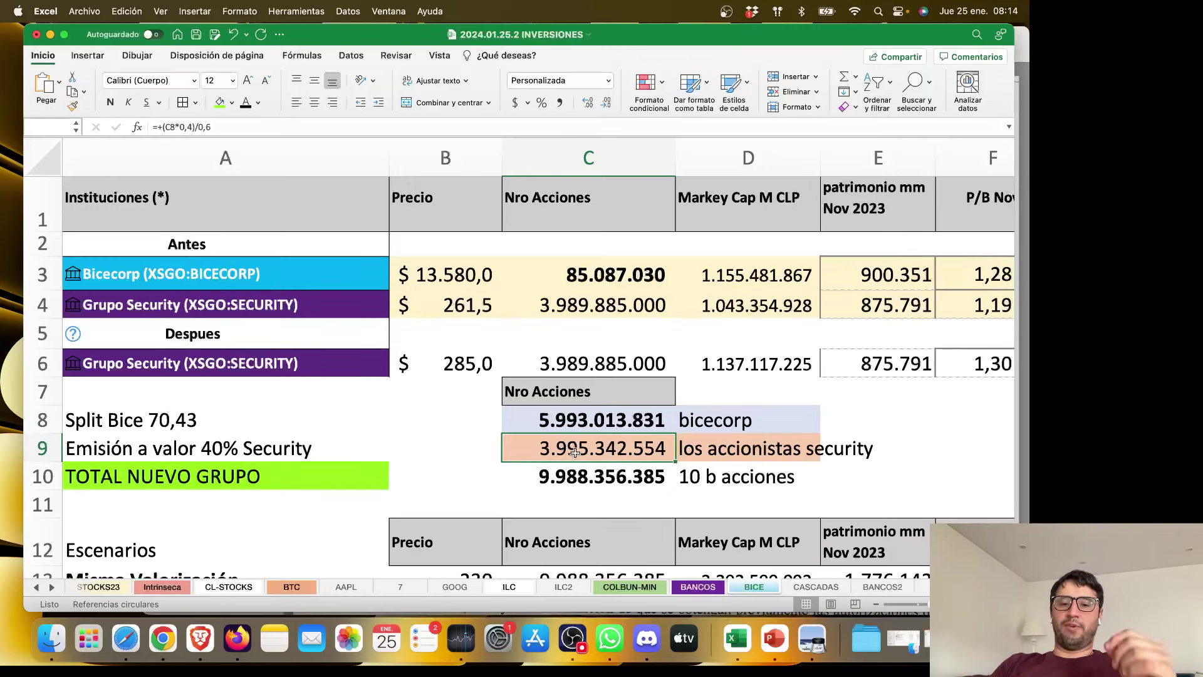
click(620, 474)
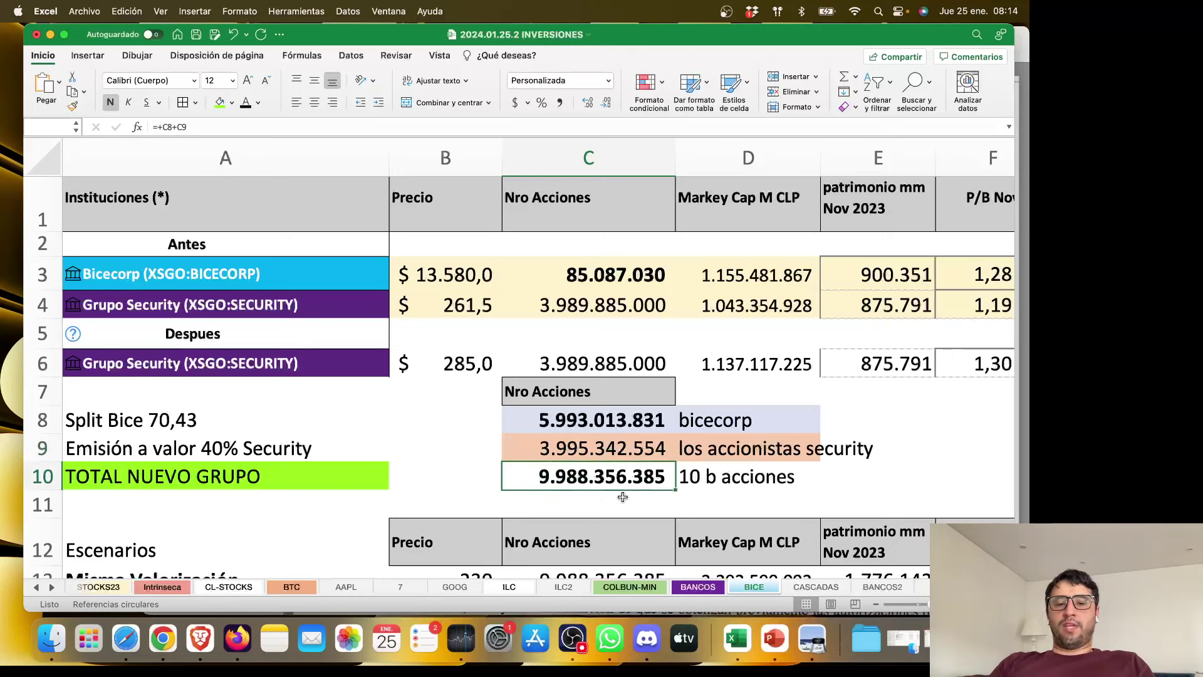
click(737, 476)
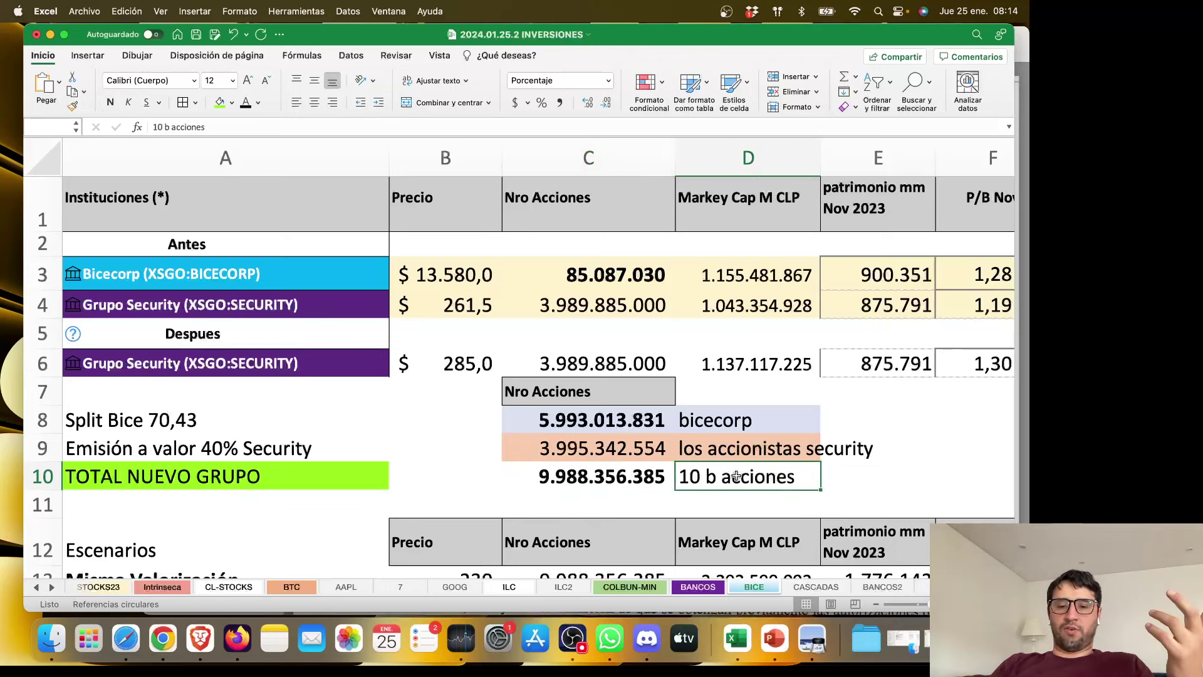
click(590, 477)
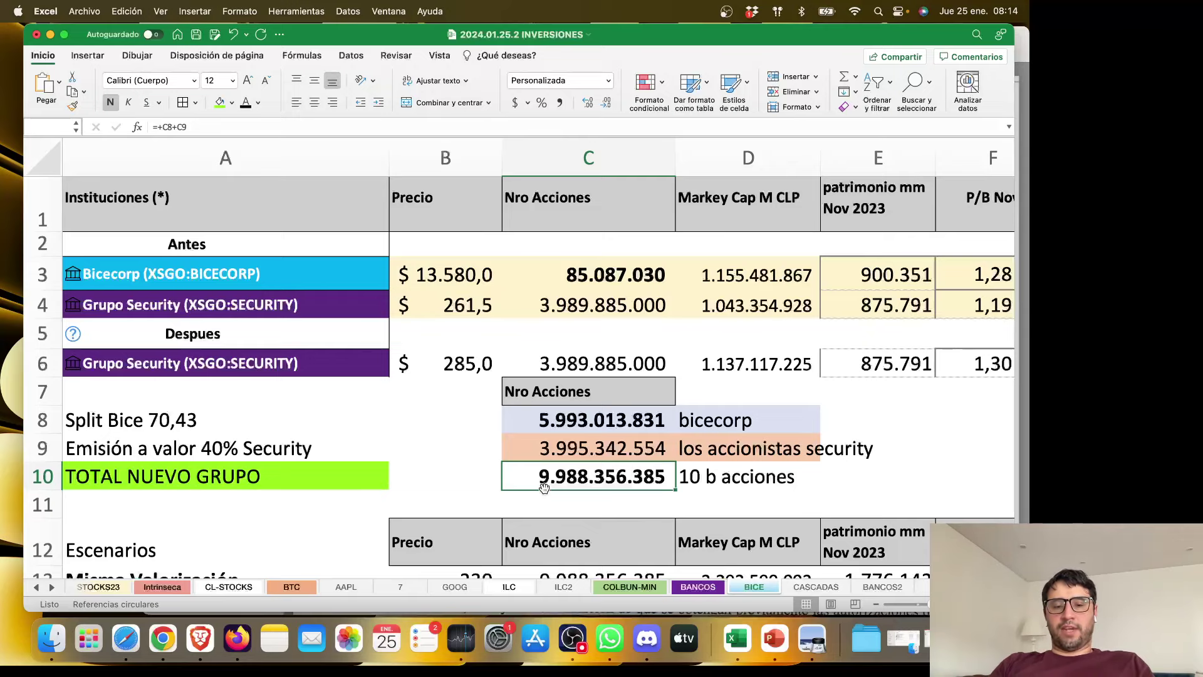
scroll(830, 405, right, 2)
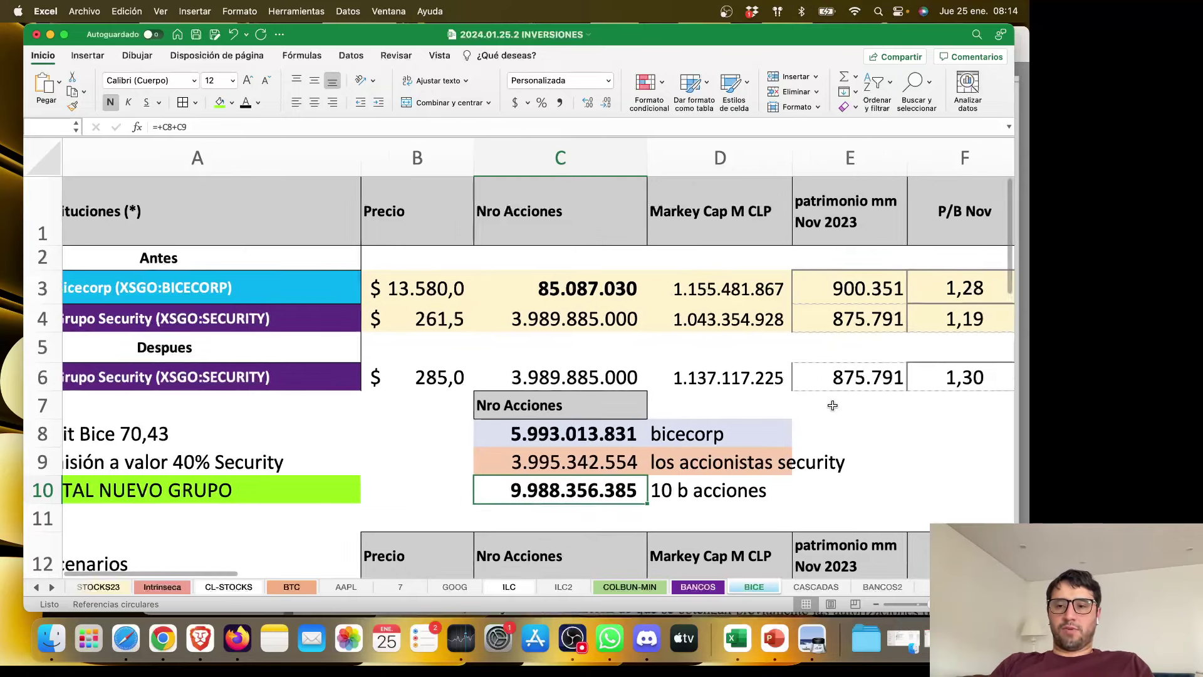
click(966, 296)
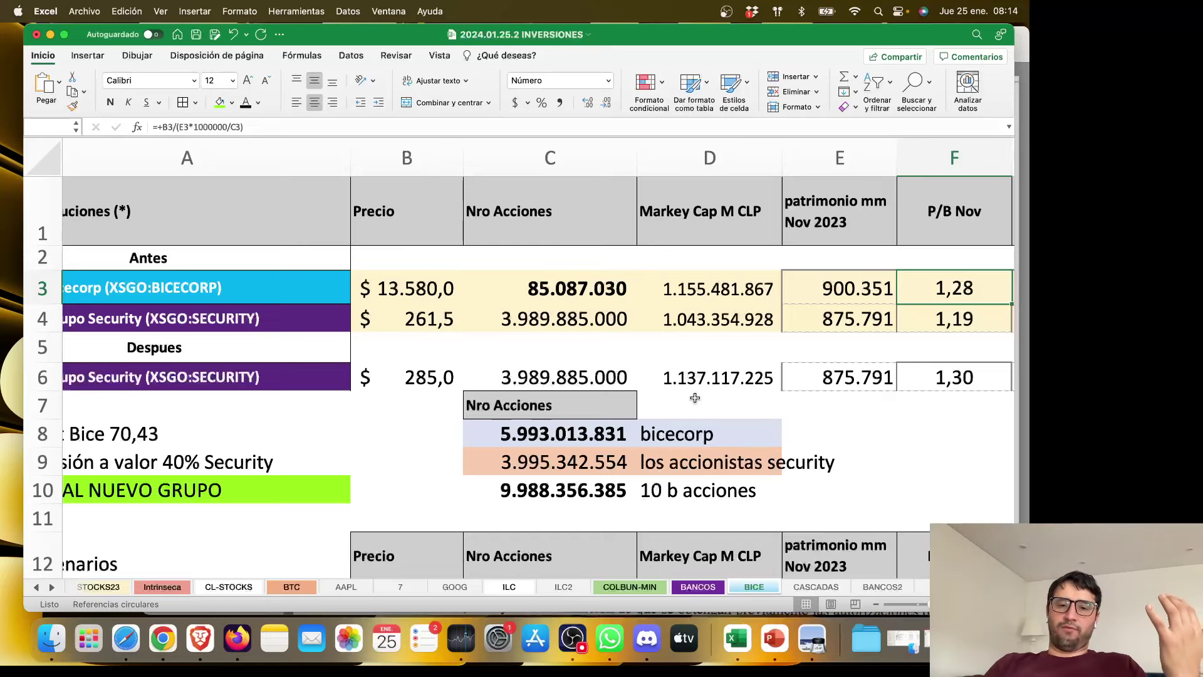
- Compare Grupo Security's price in B6 and shares in C6 with the issued shares in C9, and review the P/B ratios in F3:F6
click(447, 368)
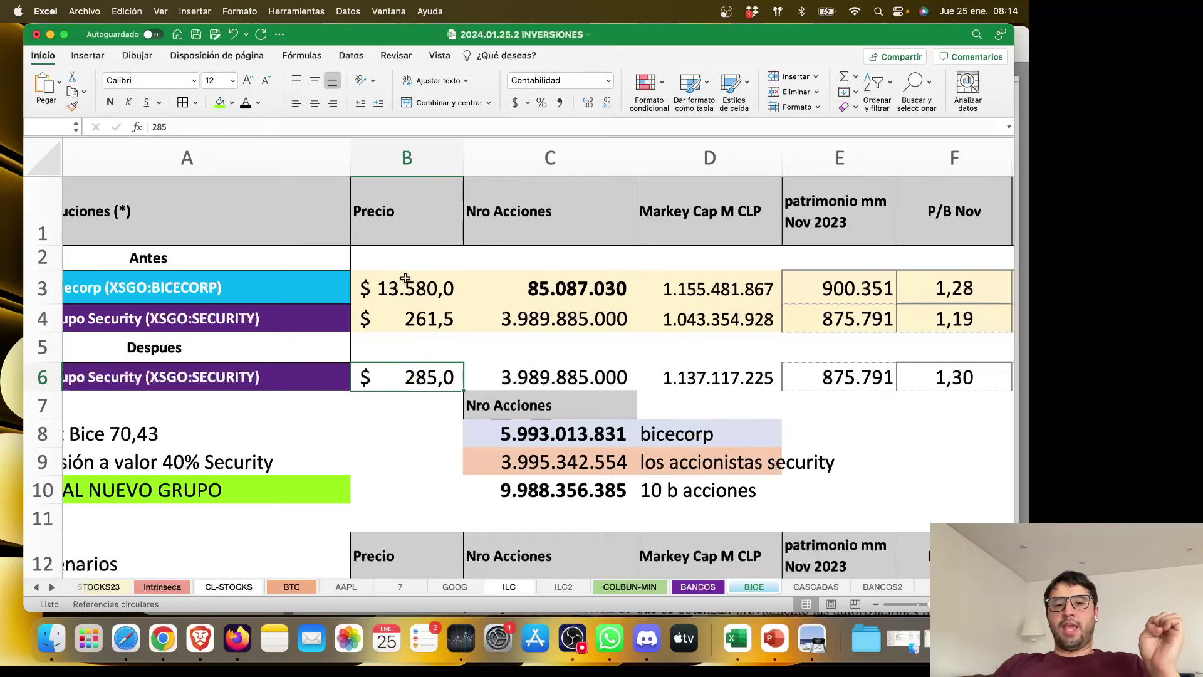
click(551, 383)
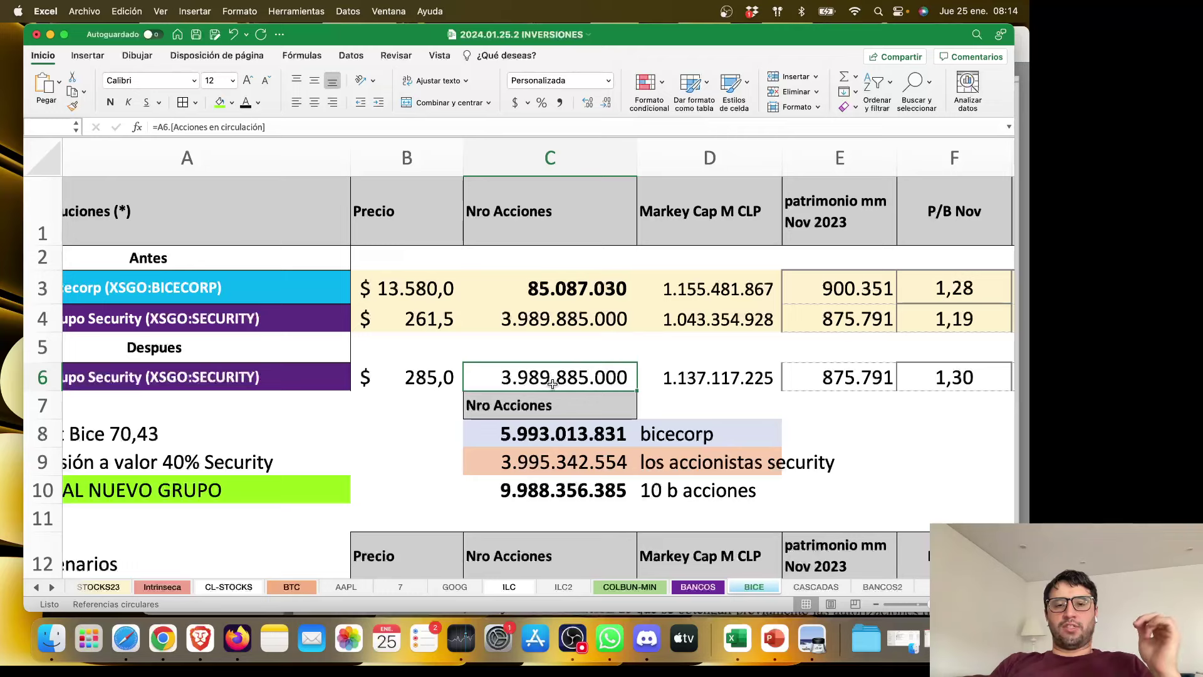
click(565, 462)
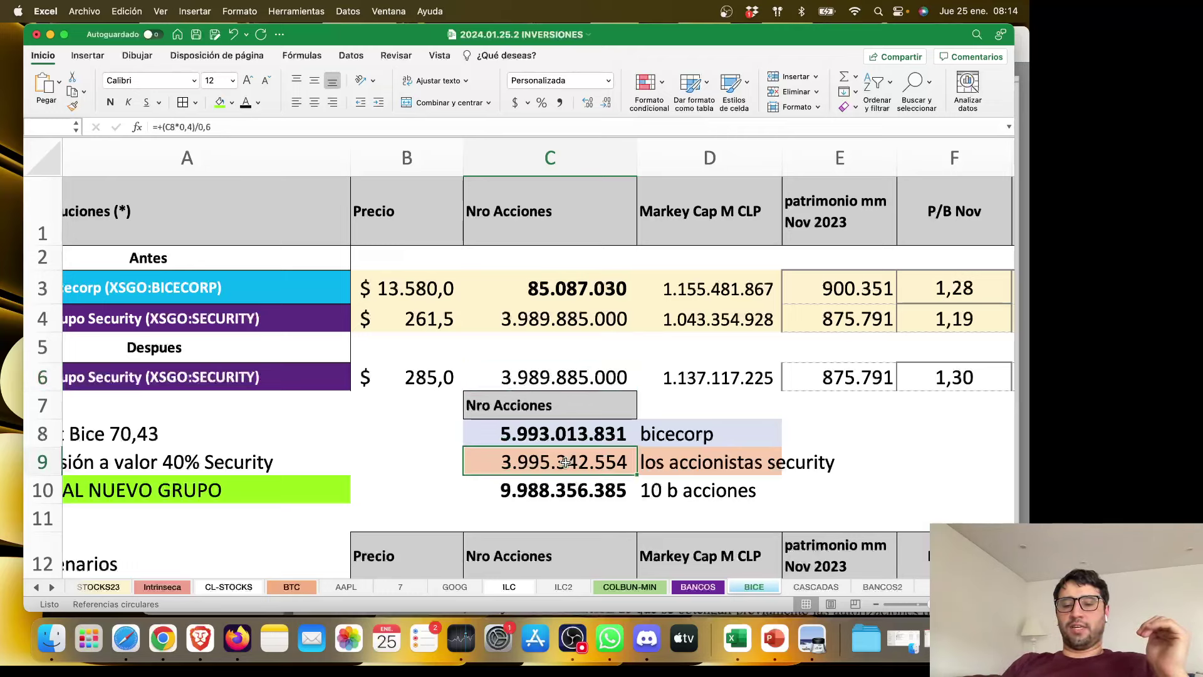
click(557, 375)
click(536, 456)
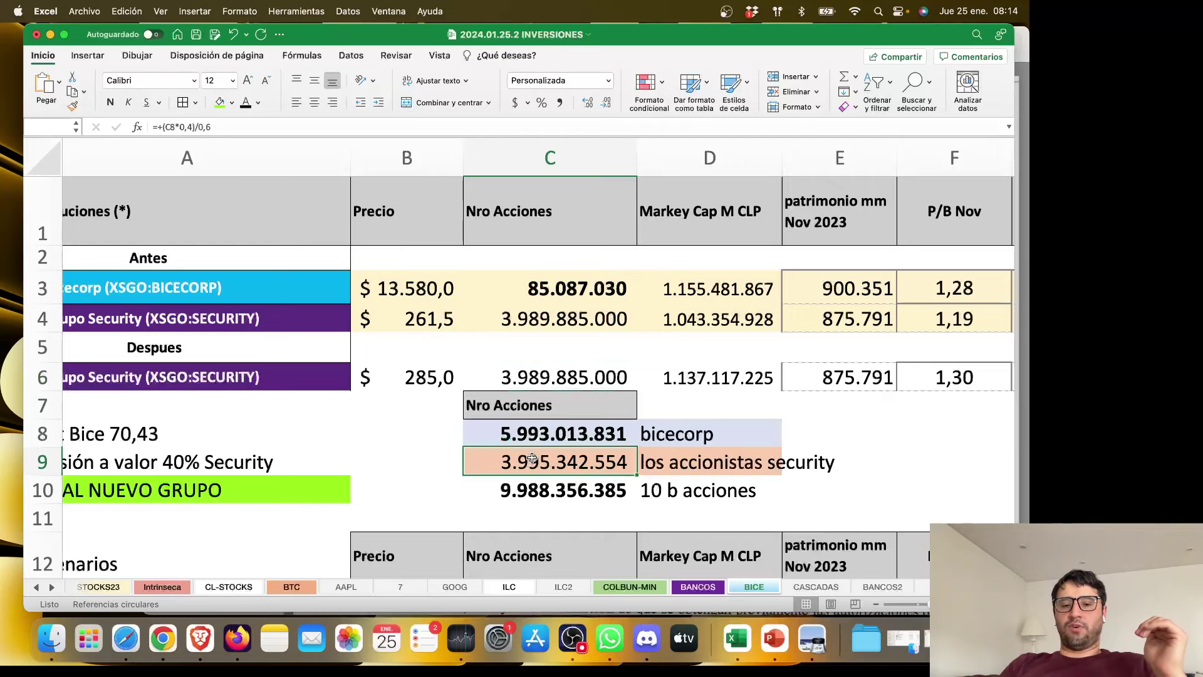
click(559, 385)
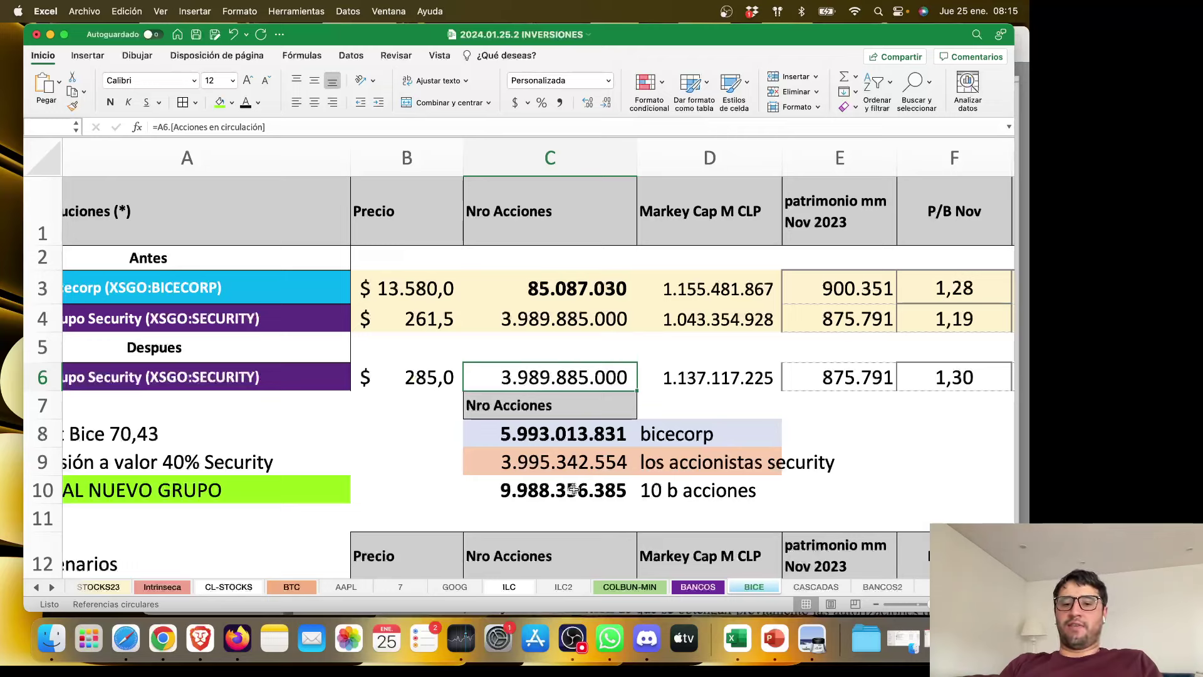
click(571, 465)
click(572, 383)
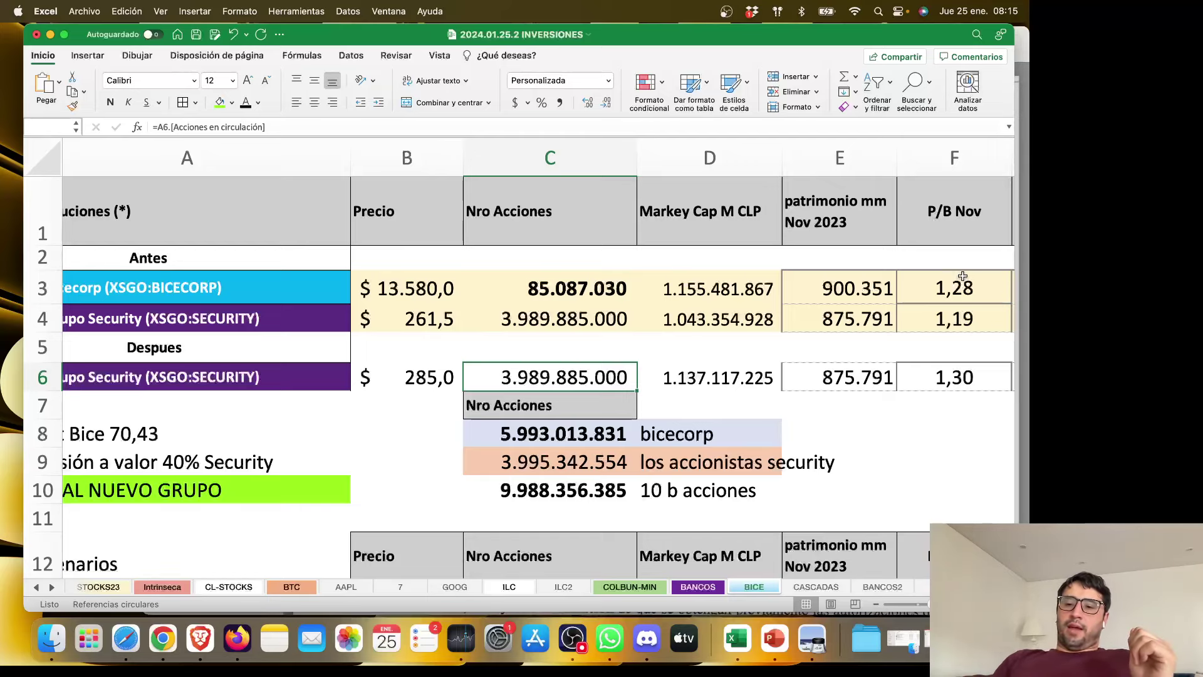
drag(957, 287, 971, 376)
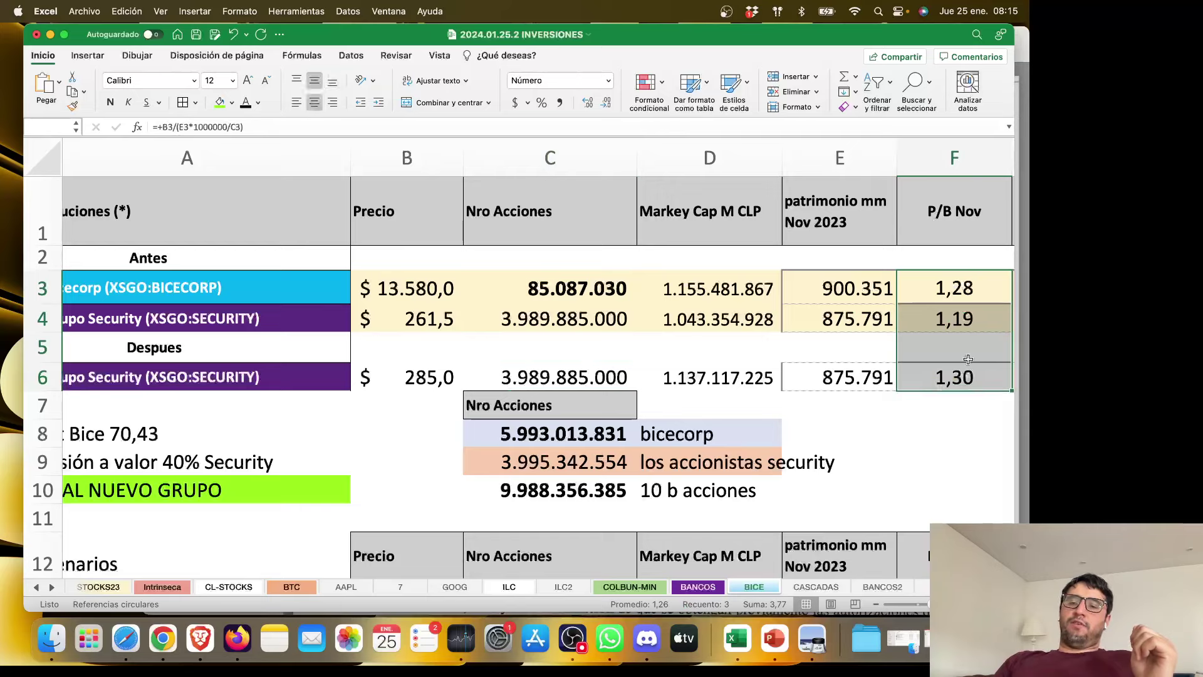
click(951, 367)
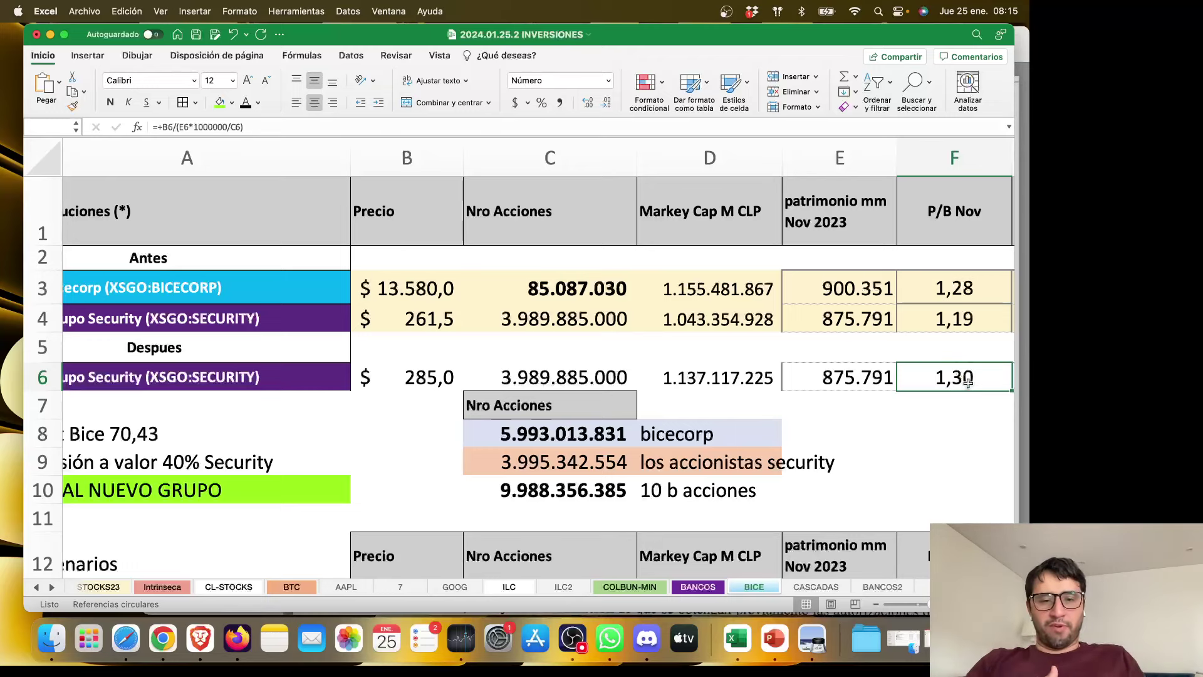
- Calculate Grupo Security's price in B4 plus 20% in B5 with the formula +B4*1,2, and clear the cell
click(430, 351)
text(+)
key(Up)
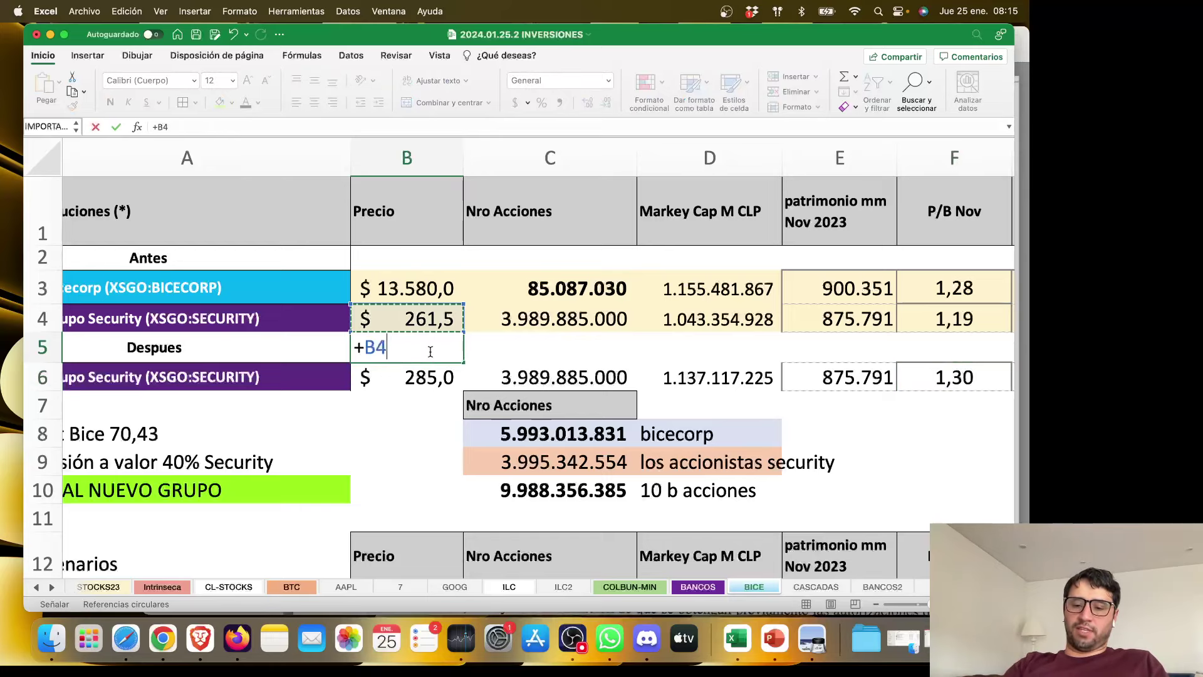
text(*1,2)
key(Return)
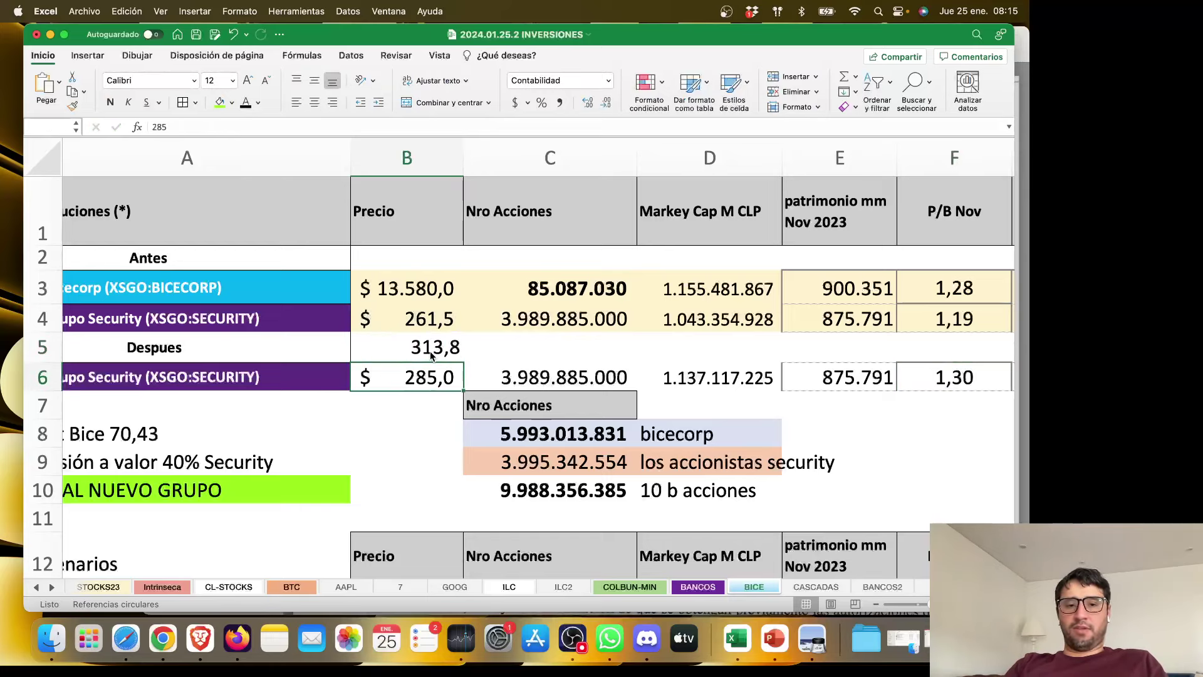
click(430, 355)
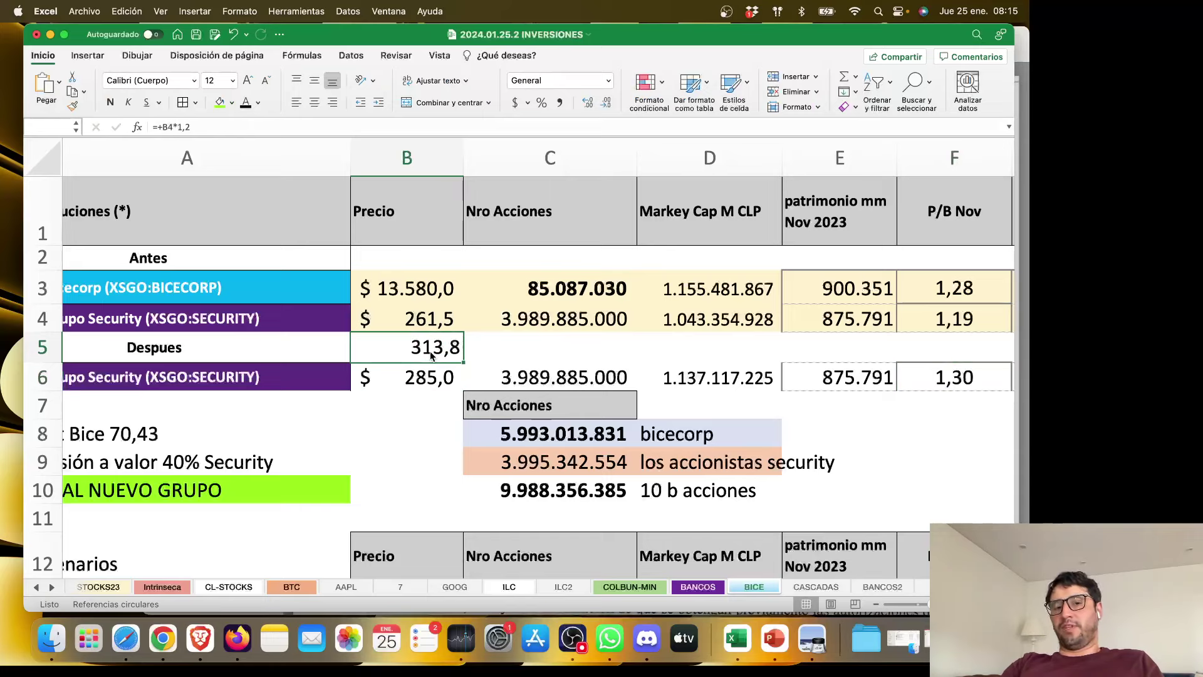
key(Delete)
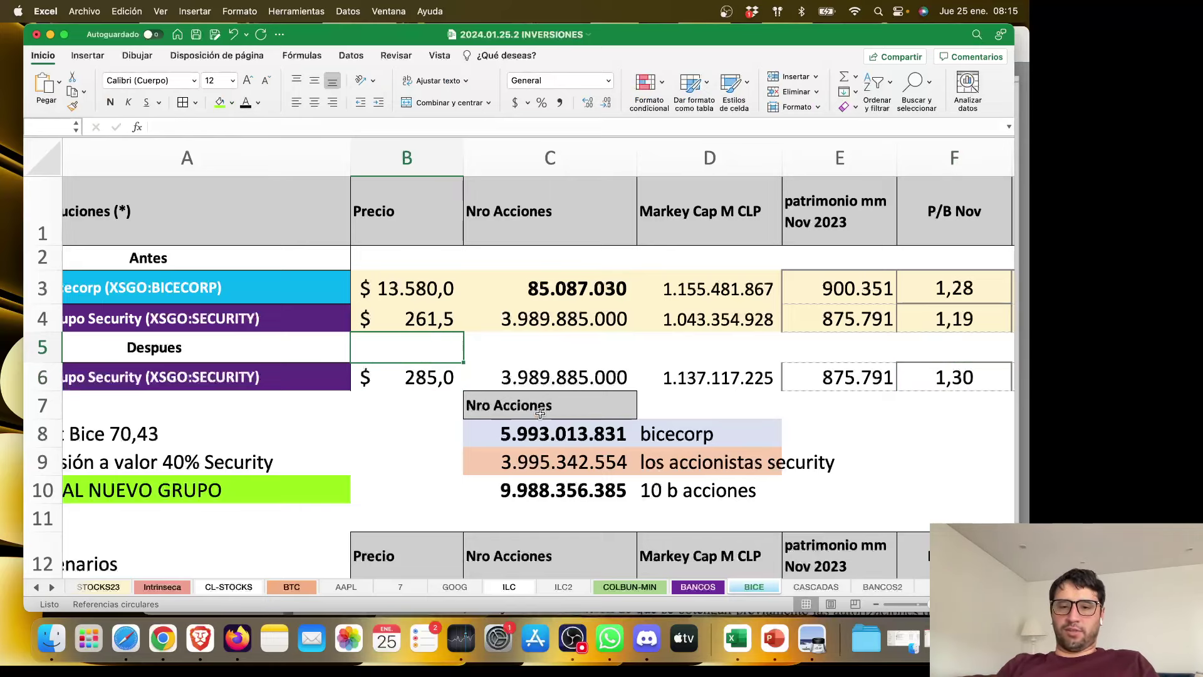
- Examine Grupo Security's price after the deal in B6 against the November P/B ratios in F3:F6
right_click(687, 424)
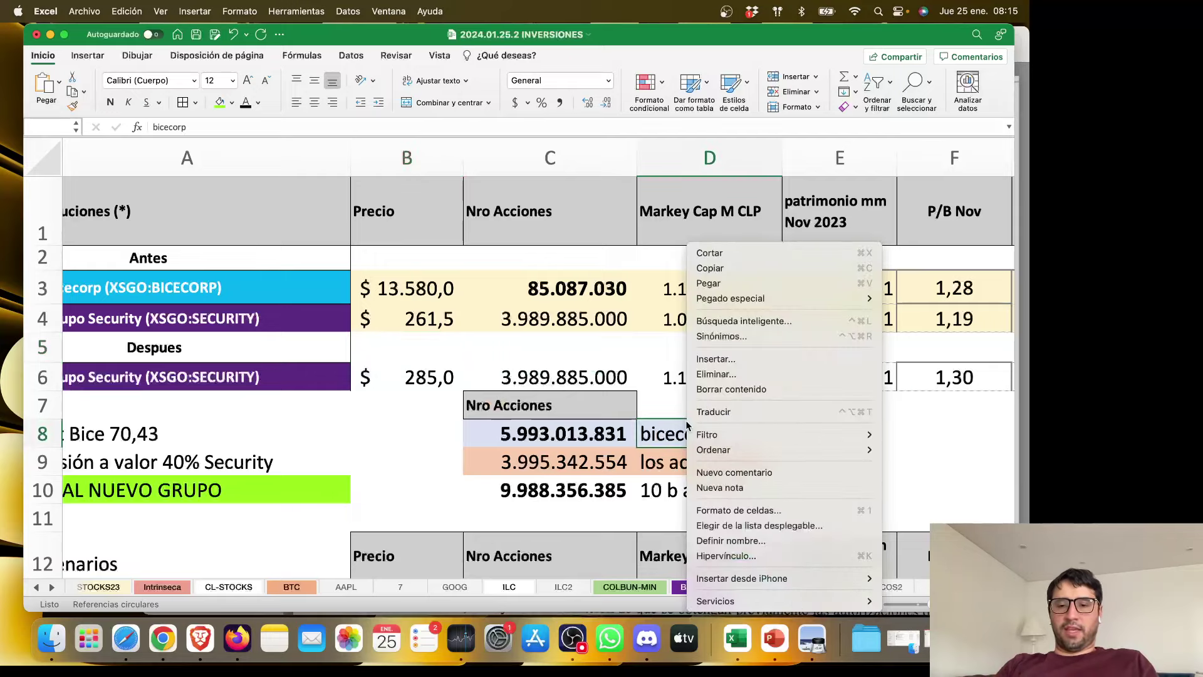
click(567, 425)
scroll(565, 420, down, 1)
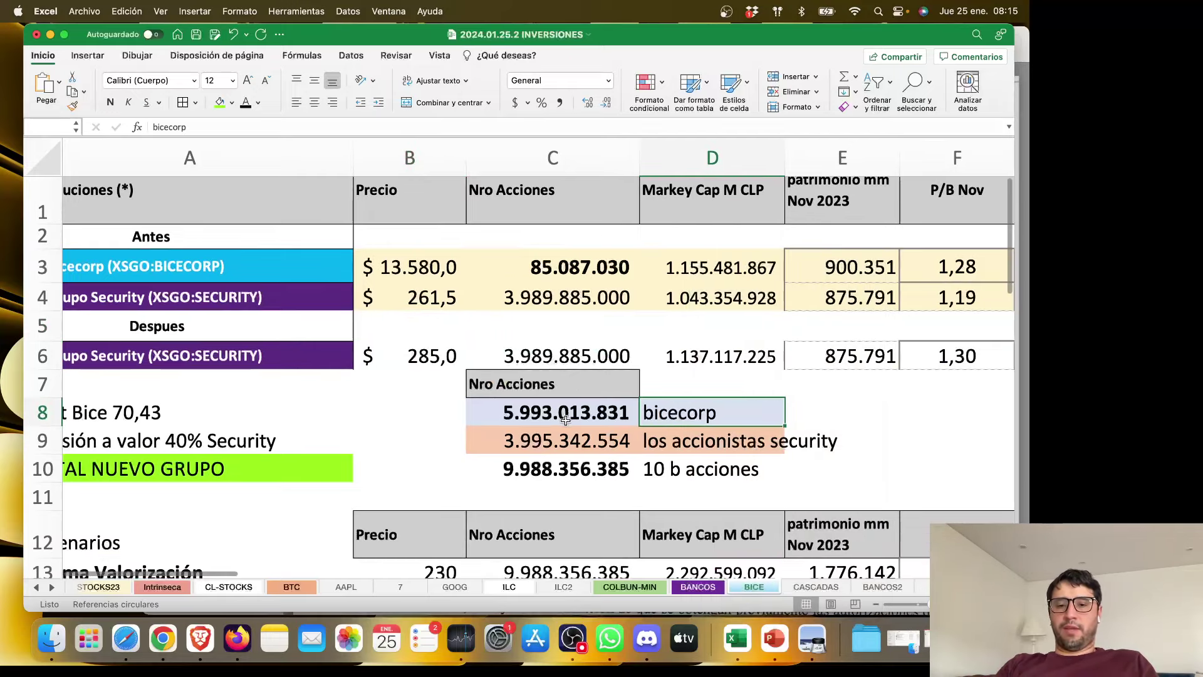
scroll(566, 420, up, 1)
scroll(566, 419, left, 1)
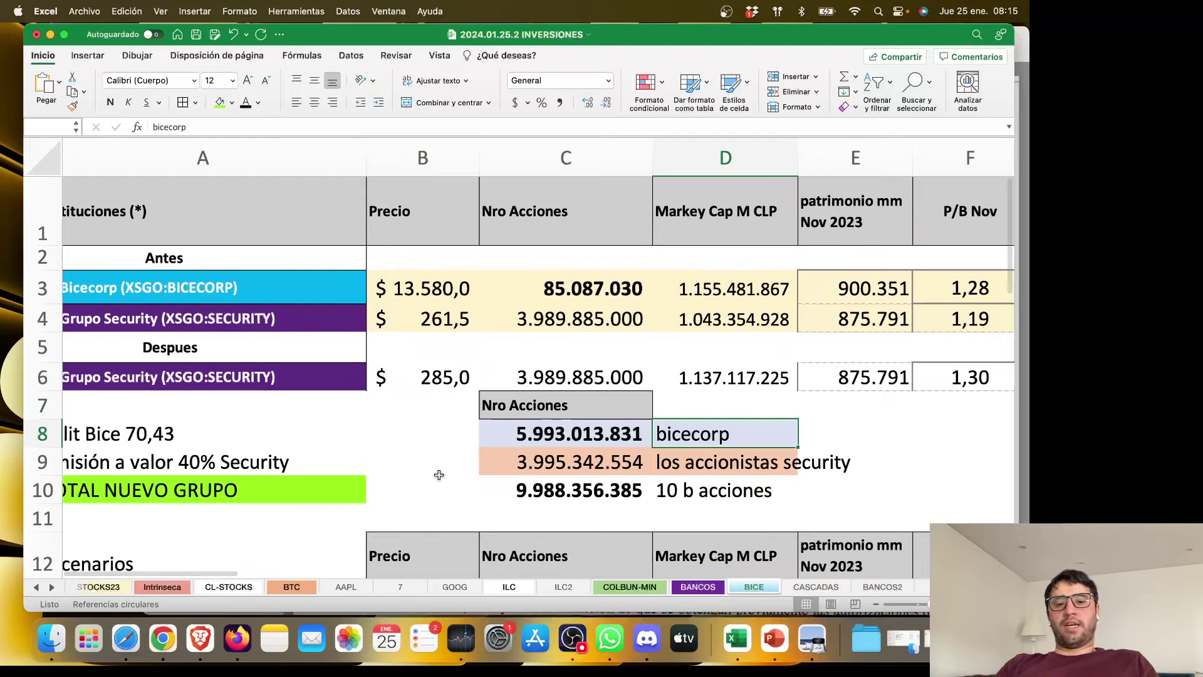
scroll(438, 475, right, 1)
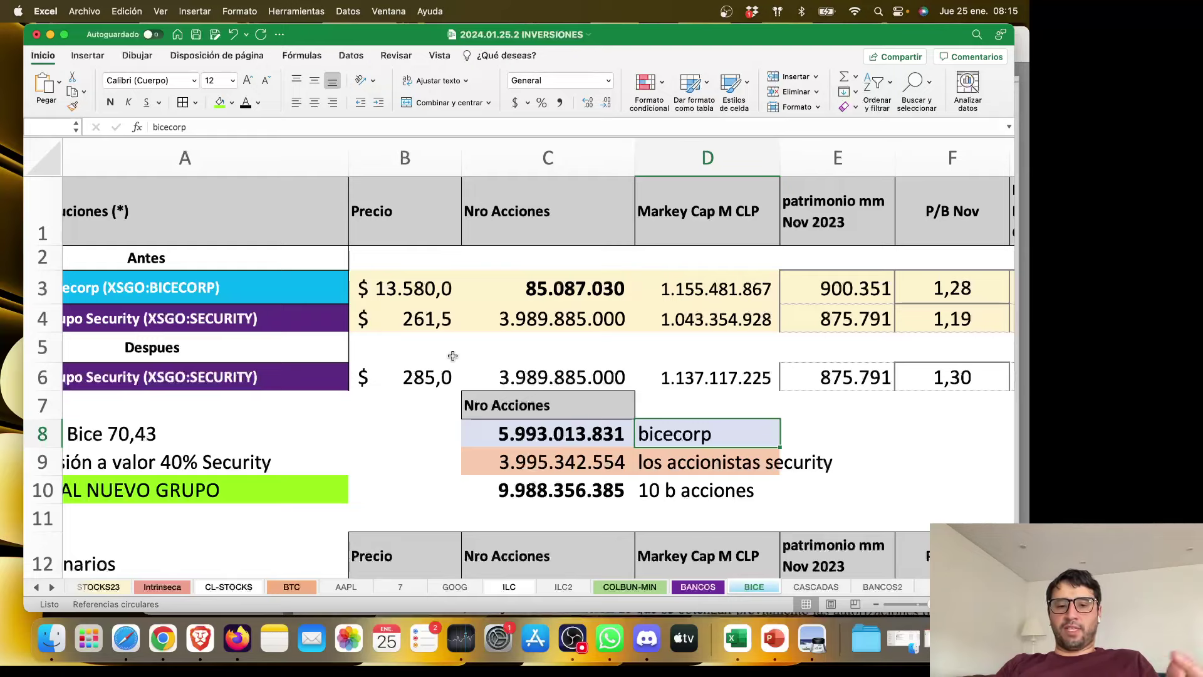
click(423, 377)
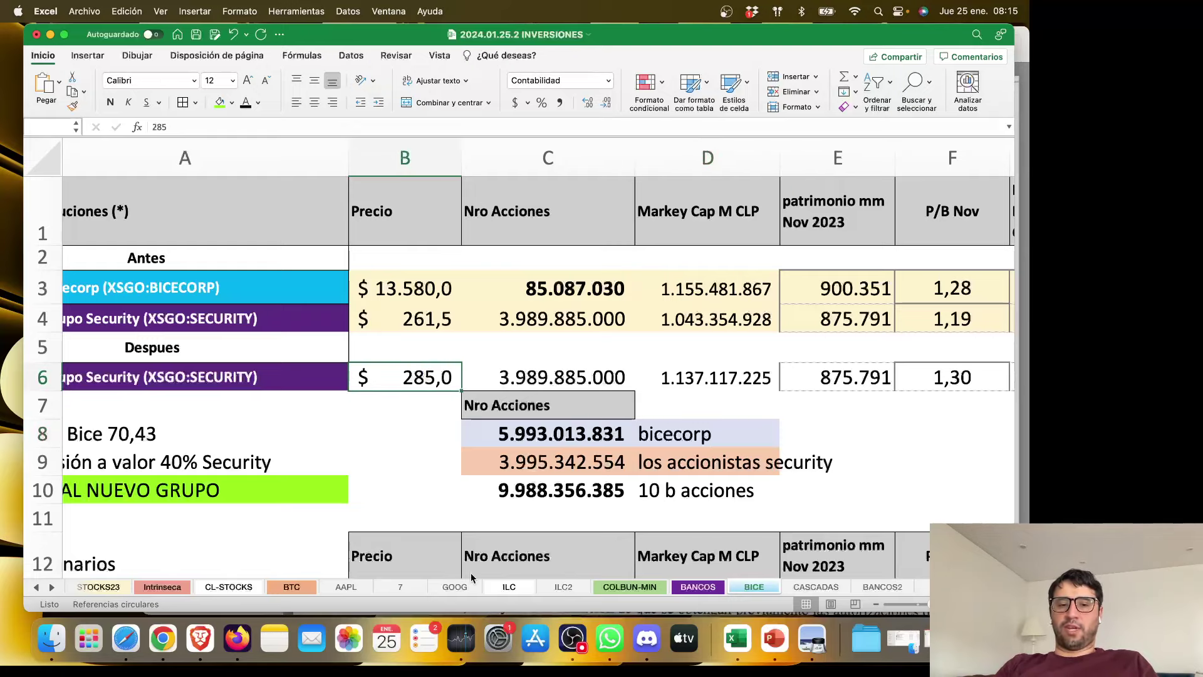
scroll(448, 502, down, 1)
scroll(449, 502, left, 1)
scroll(450, 504, up, 1)
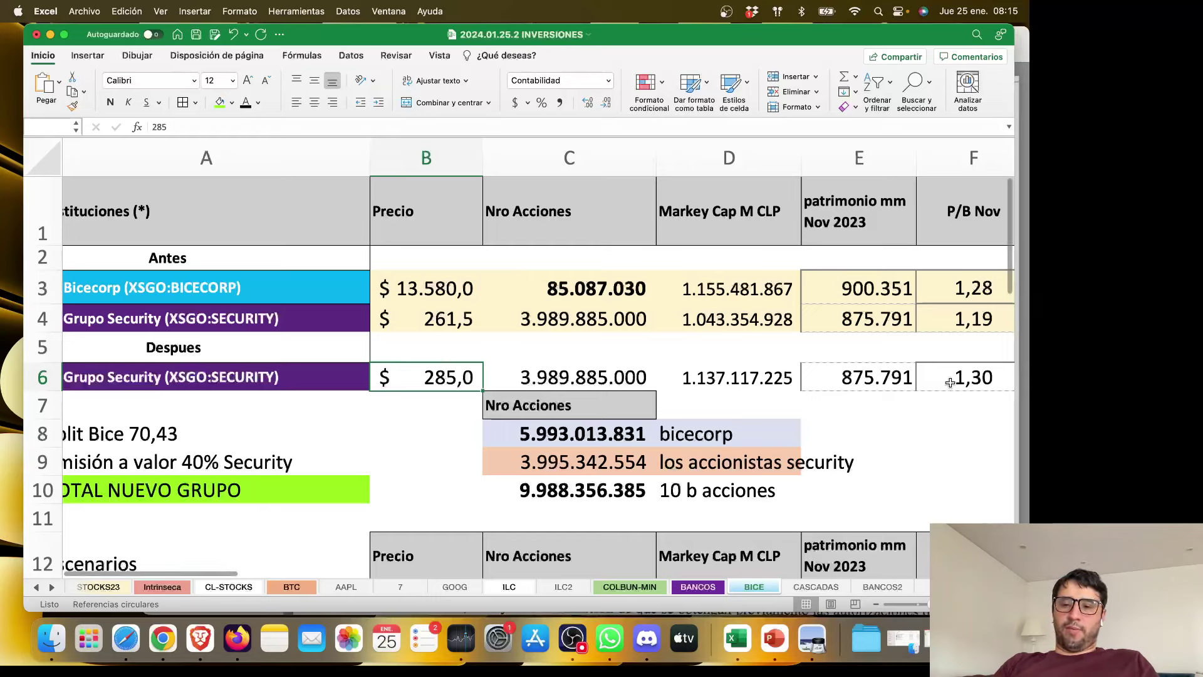
drag(981, 287, 972, 391)
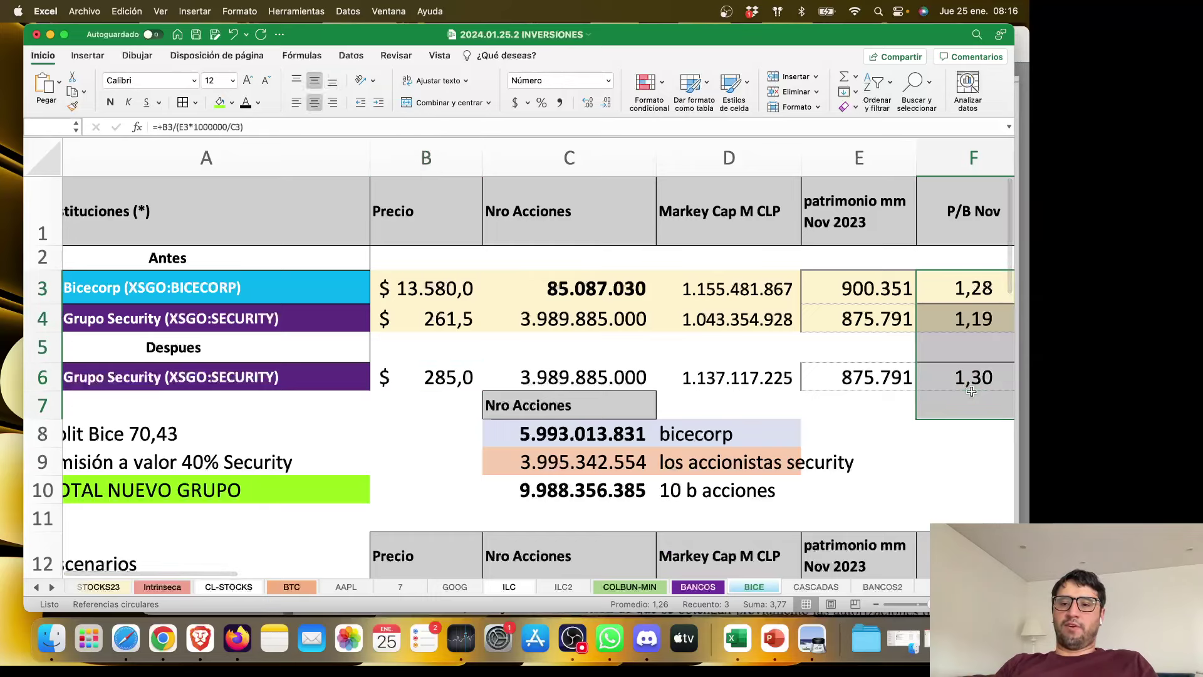
- Open the BANCOS sheet and examine the average P/B formula for November 2023 in BC26
click(696, 588)
scroll(457, 342, down, 2)
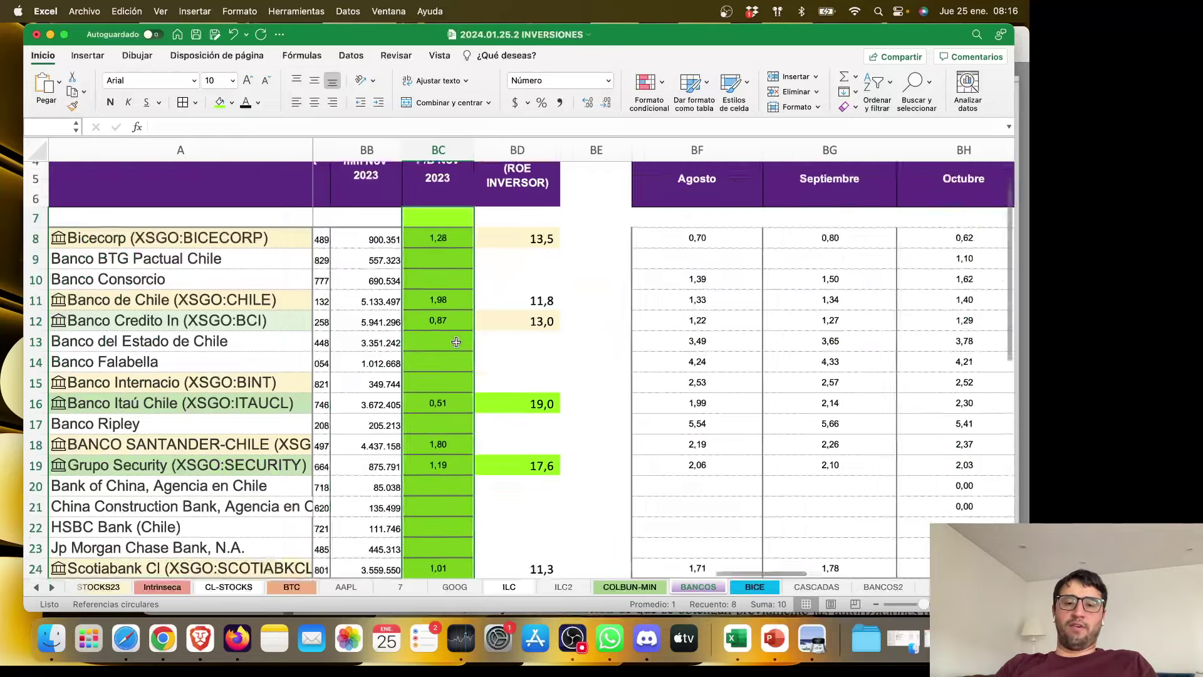
scroll(456, 342, down, 2)
scroll(457, 341, left, 1)
click(474, 539)
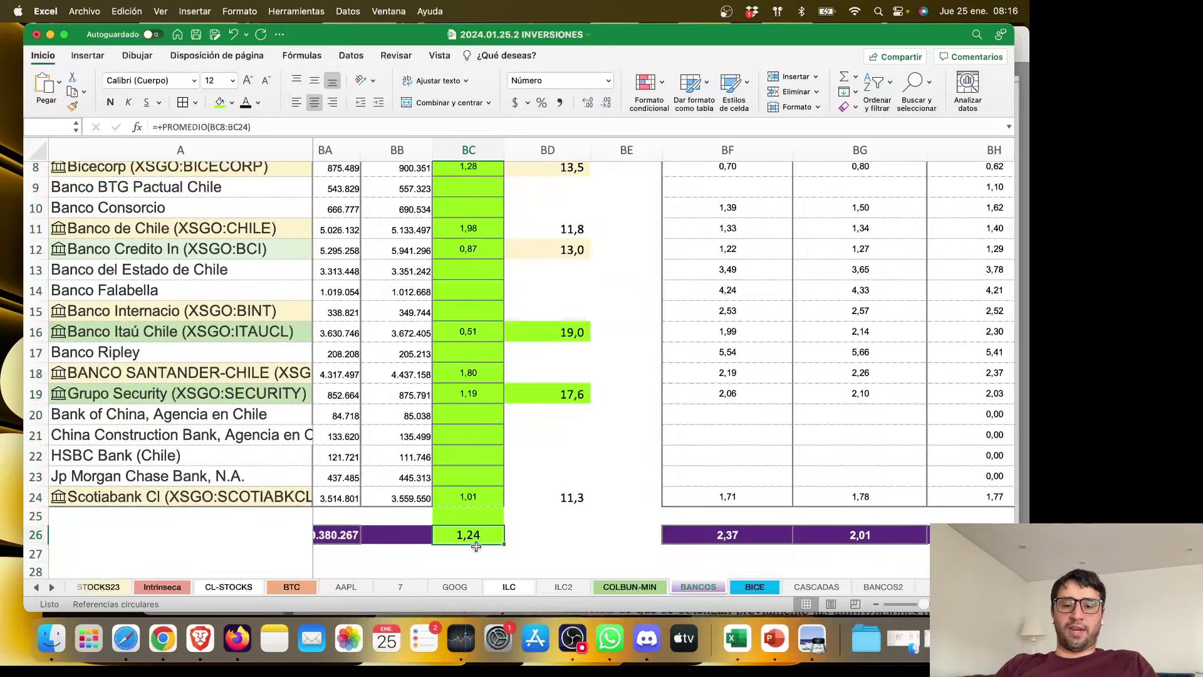
- Review the individual banks' November 2023 P/B ratios in column BC against the average in BC26
scroll(477, 547, up, 3)
scroll(476, 546, right, 1)
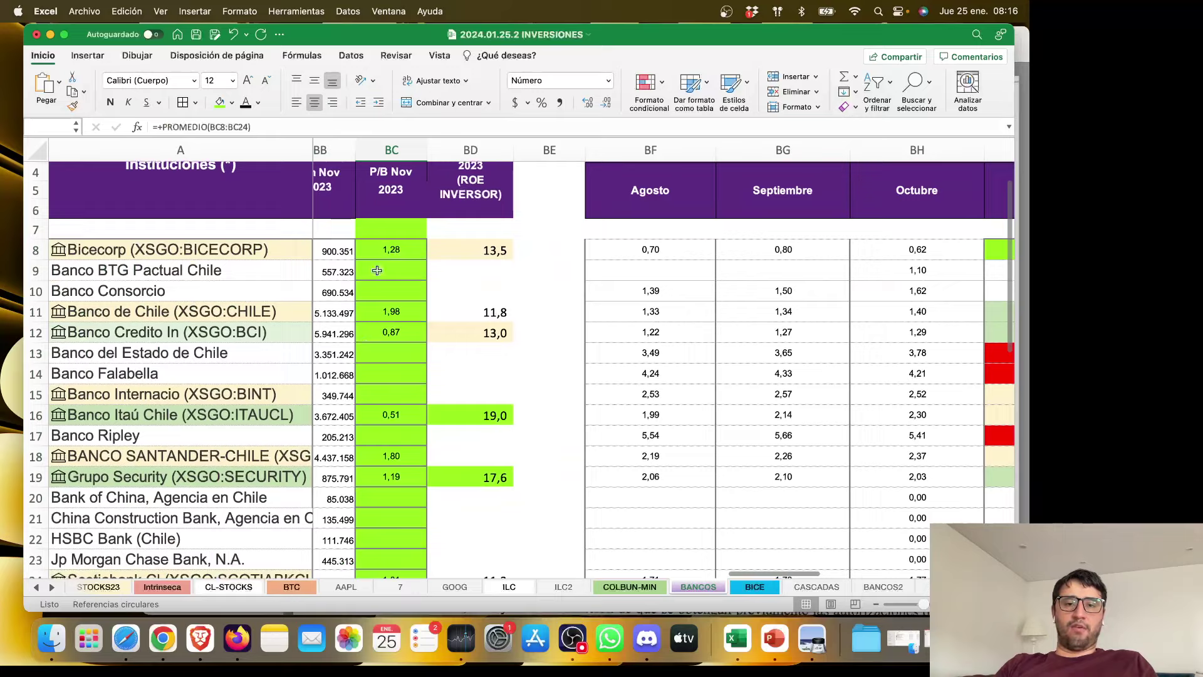
right_click(377, 270)
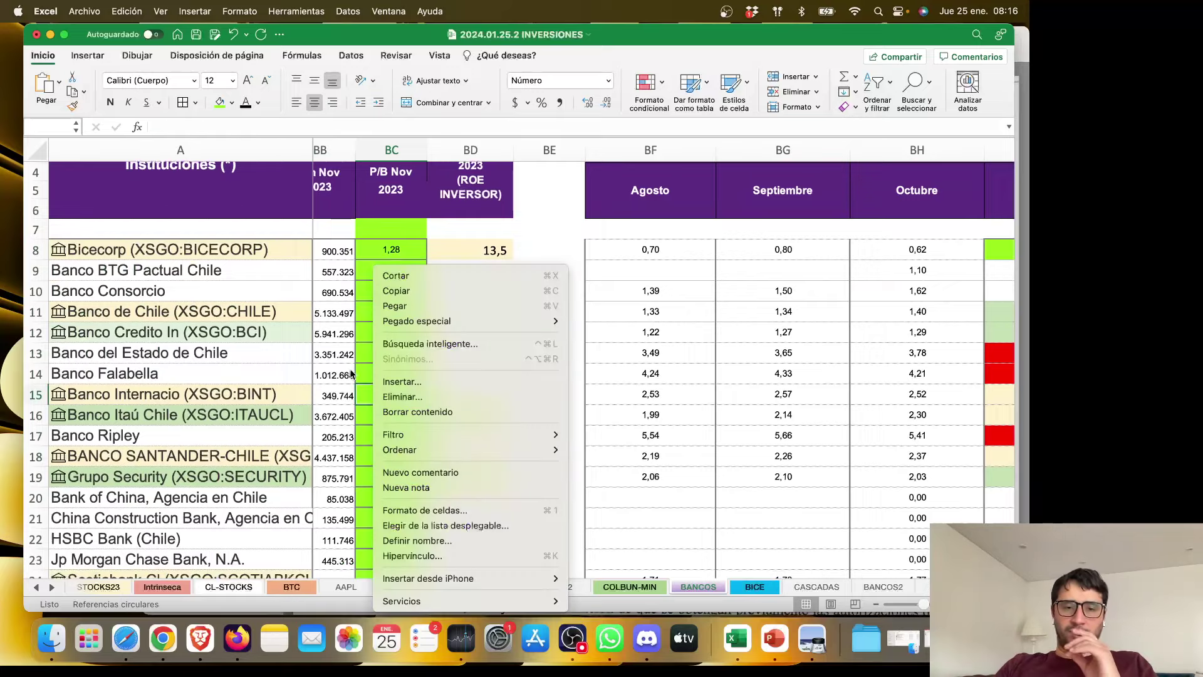
click(388, 393)
scroll(381, 320, down, 2)
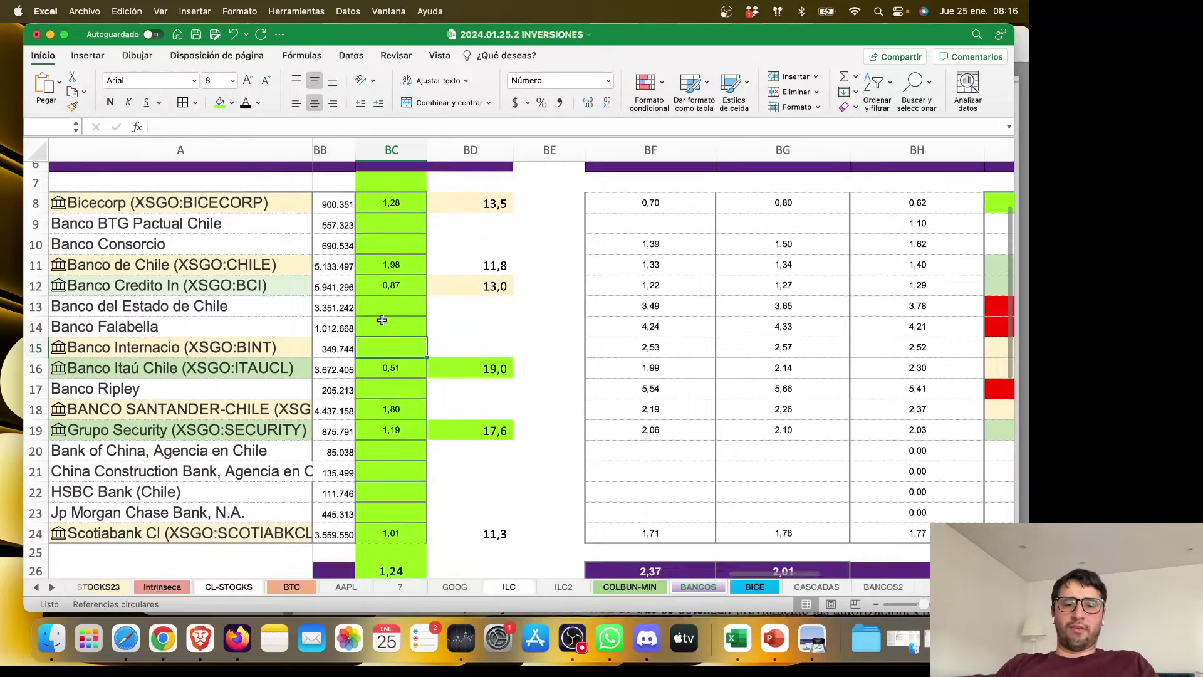
scroll(379, 407, down, 2)
click(389, 519)
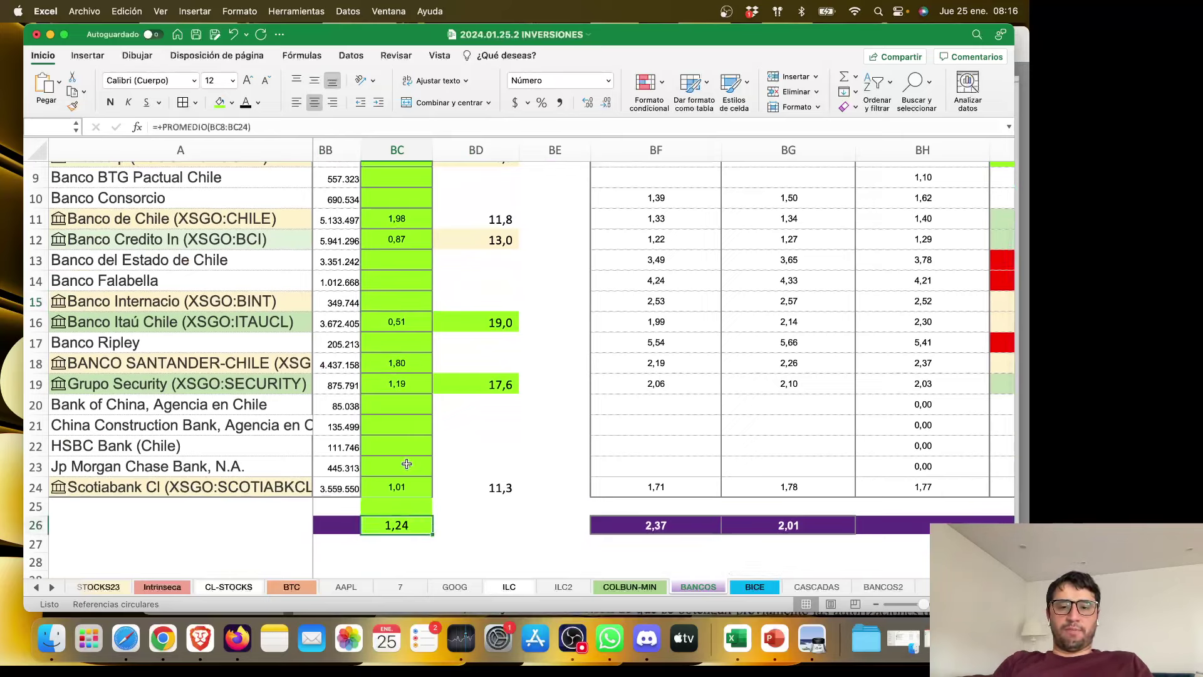
- Inspect the P/B formulas of Grupo Security, Bicecorp, Banco Itaú and Banco de Chile in column BC
click(397, 383)
scroll(419, 317, up, 2)
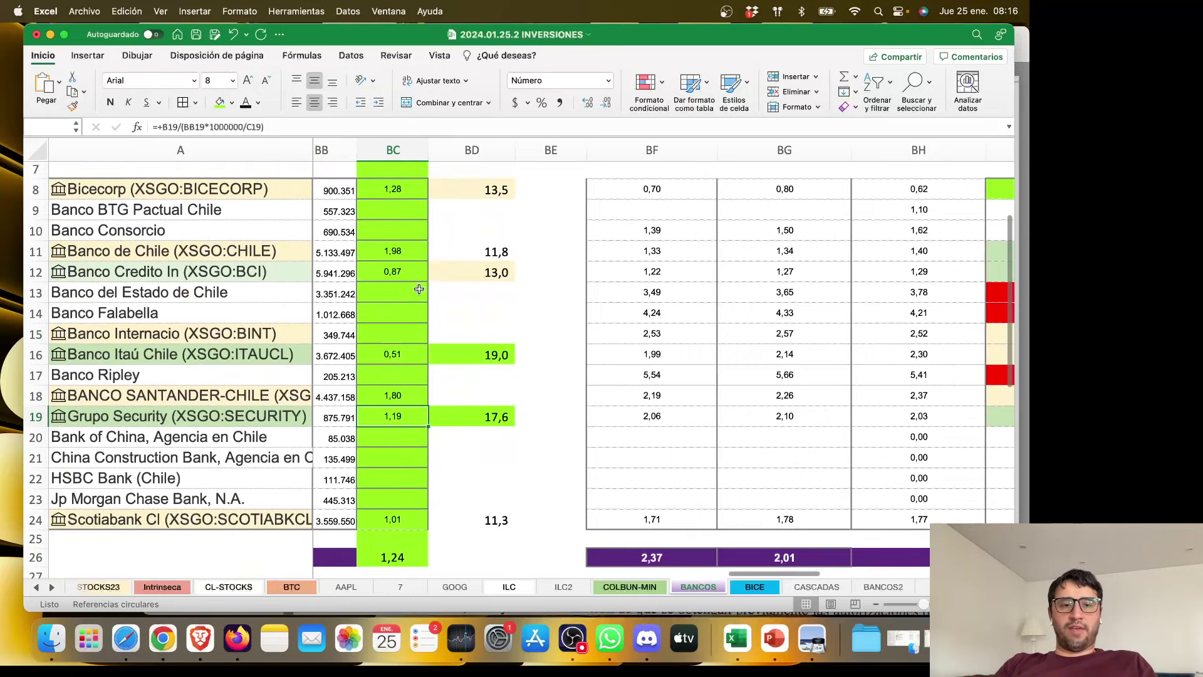
click(414, 186)
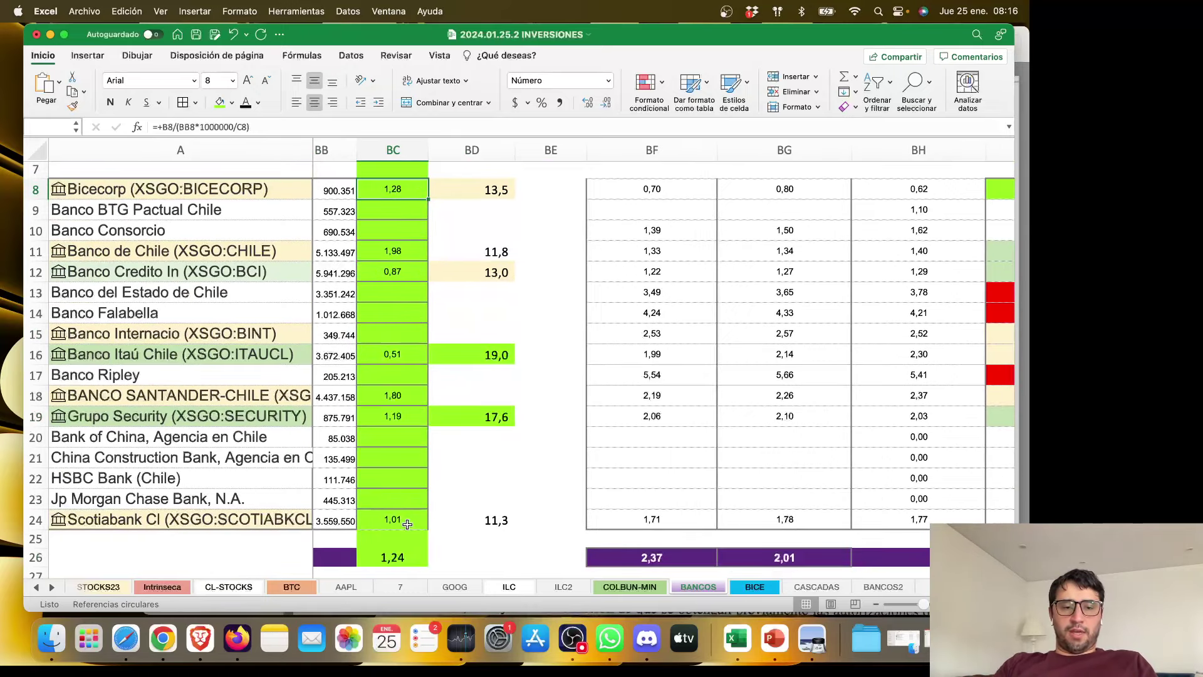
click(397, 354)
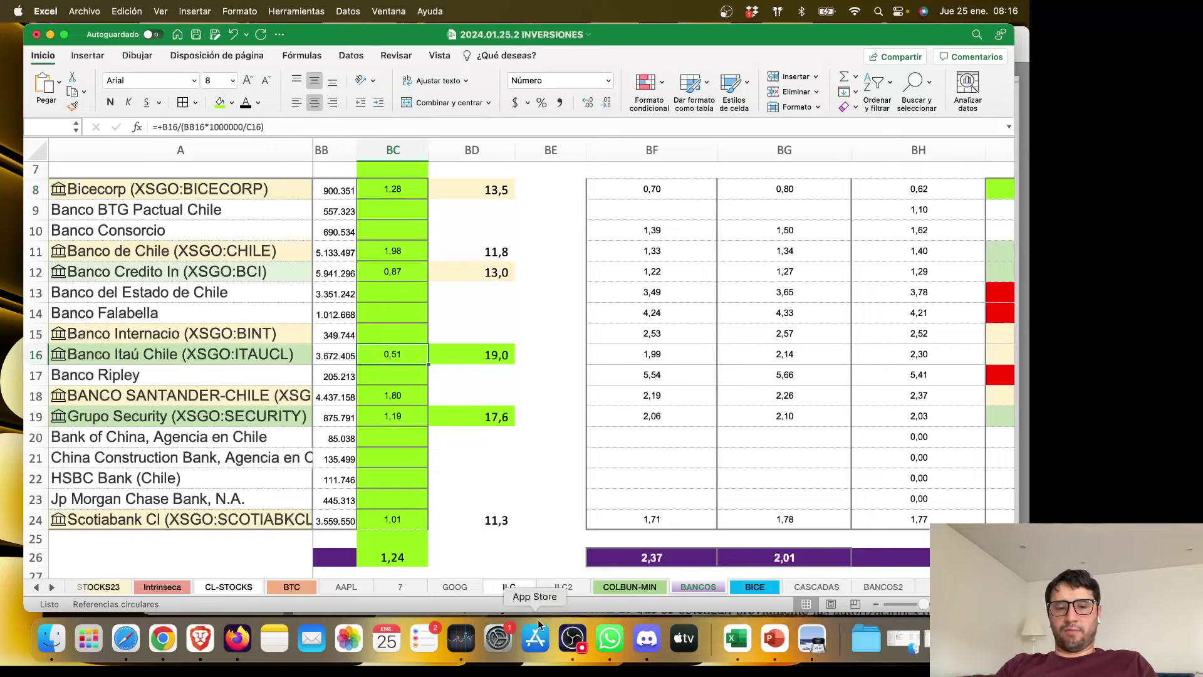
click(405, 250)
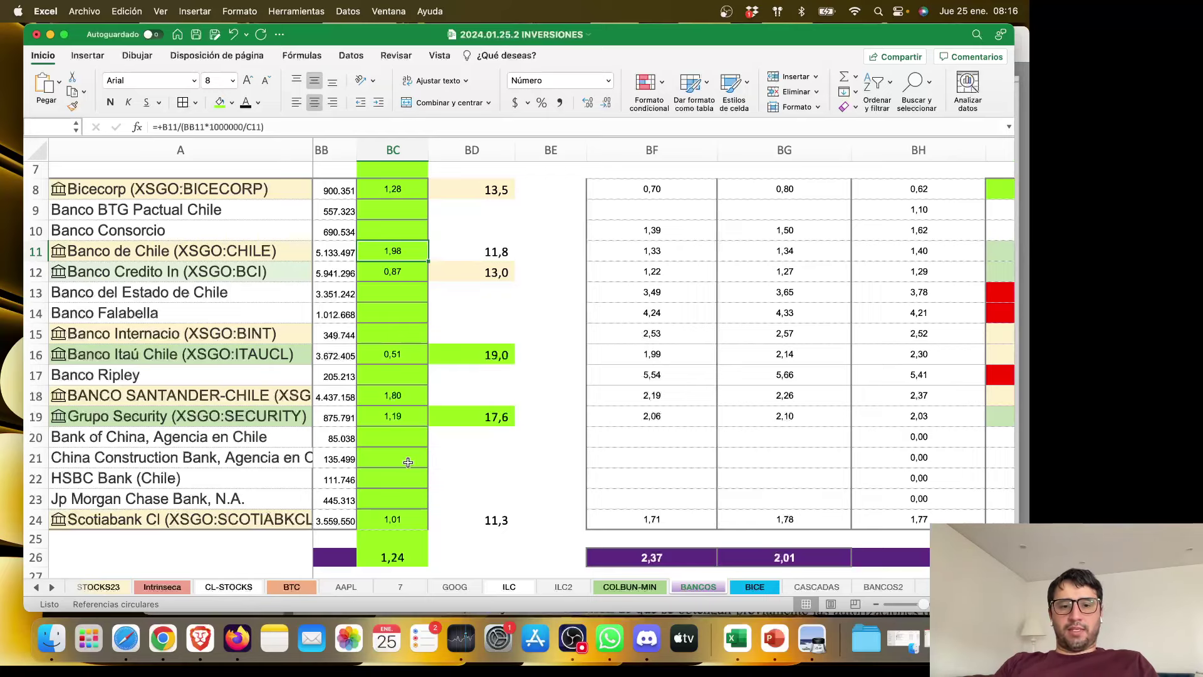
- Compare the P/B ratios of Banco Santander, Banco de Chile and Banco Itaú, and return to the BICE sheet
scroll(416, 244, right, 1)
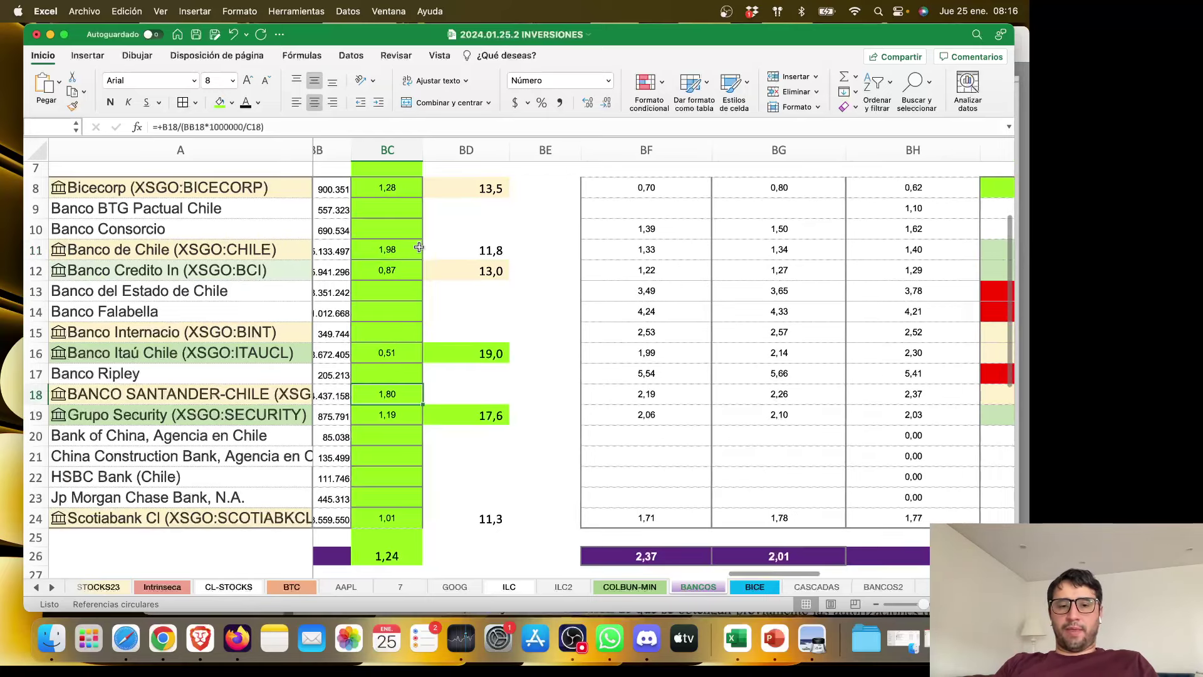
scroll(419, 249, up, 3)
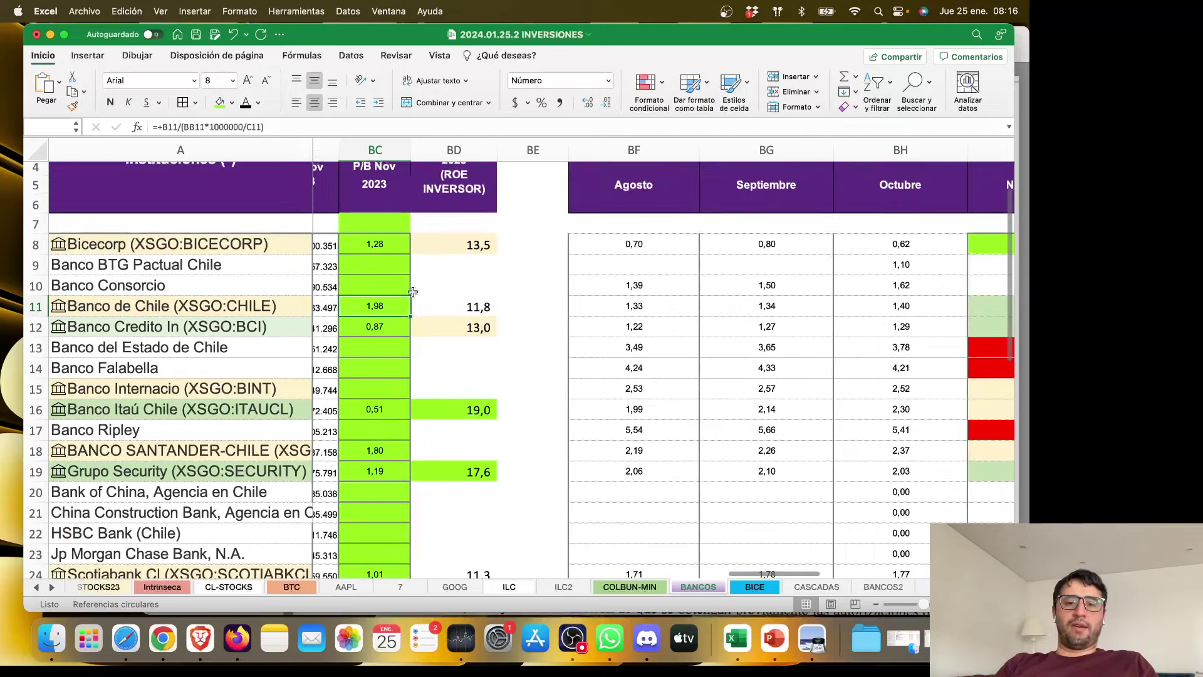
scroll(391, 323, down, 1)
scroll(392, 322, left, 1)
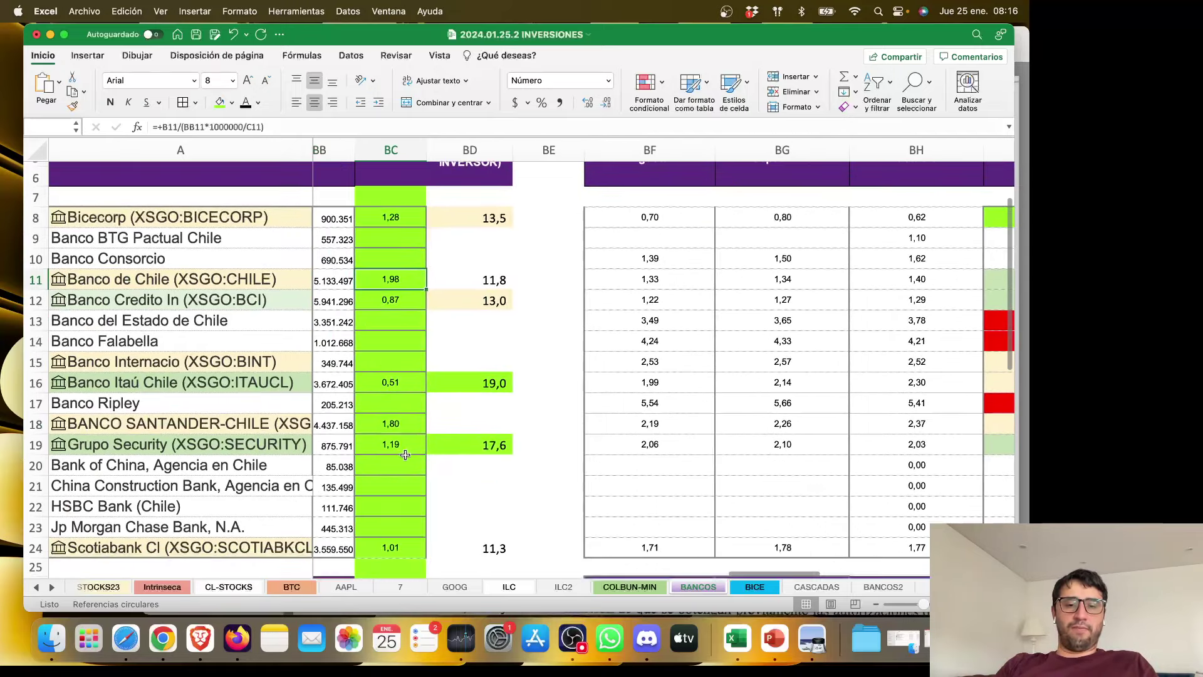
click(398, 387)
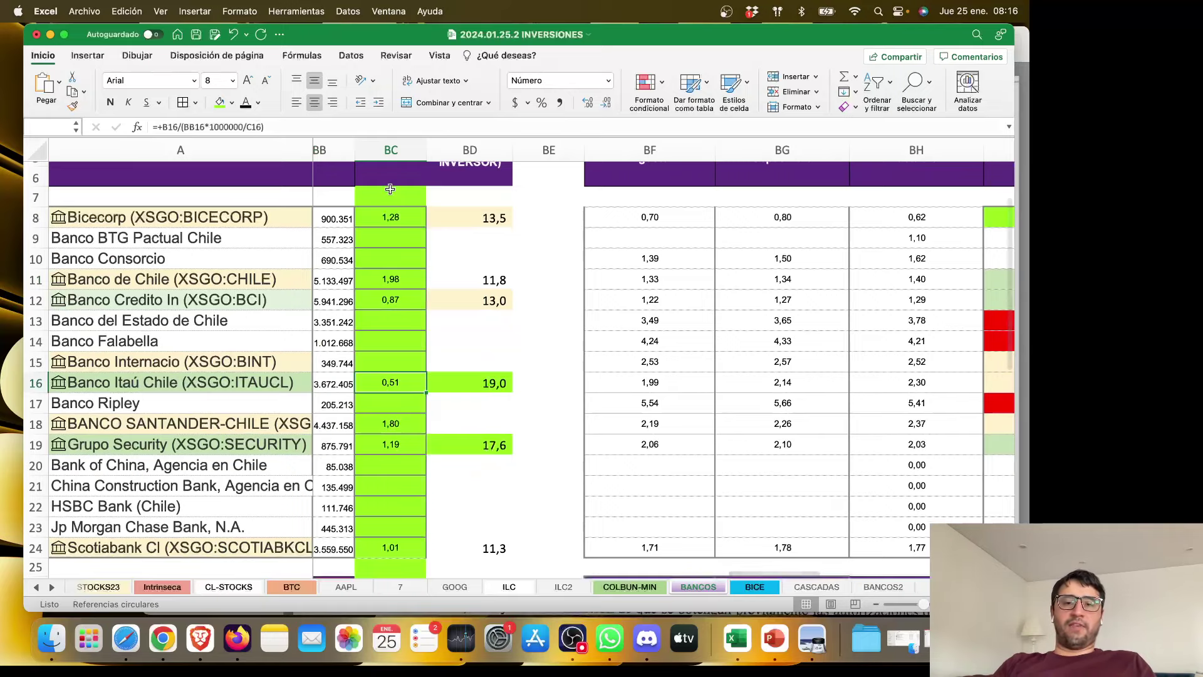
scroll(390, 189, up, 2)
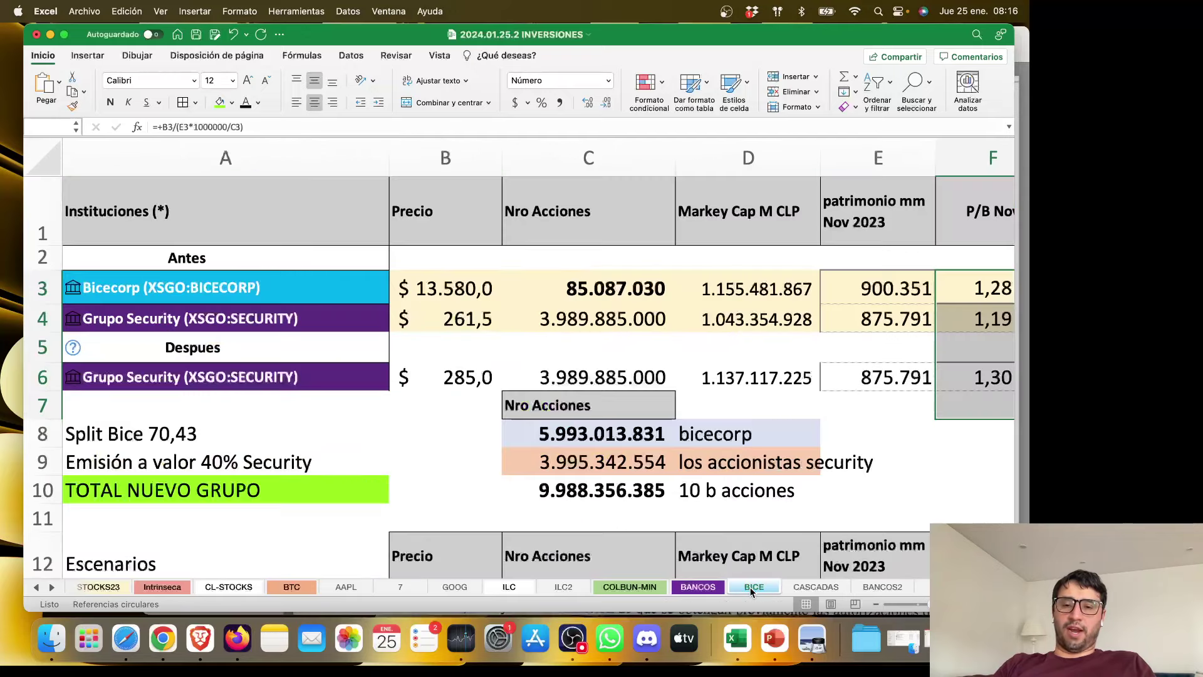
click(754, 587)
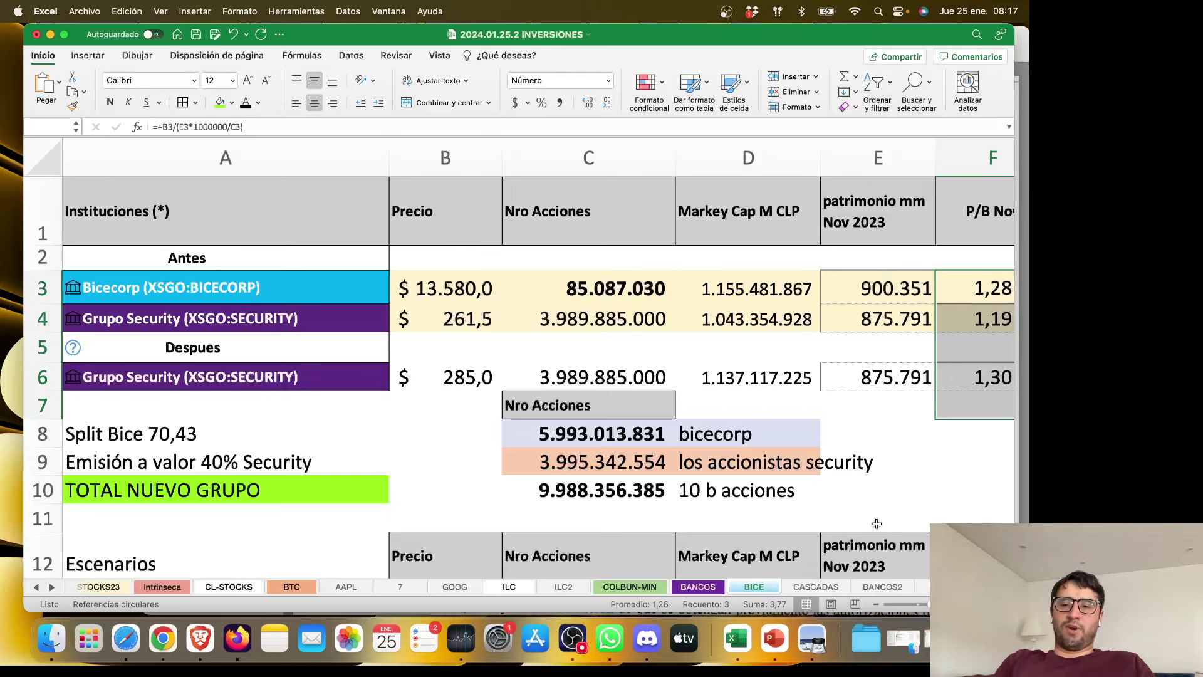
- Review the November P/B ratios of Bicecorp and Grupo Security before and after the deal in F3:F6
scroll(904, 424, right, 2)
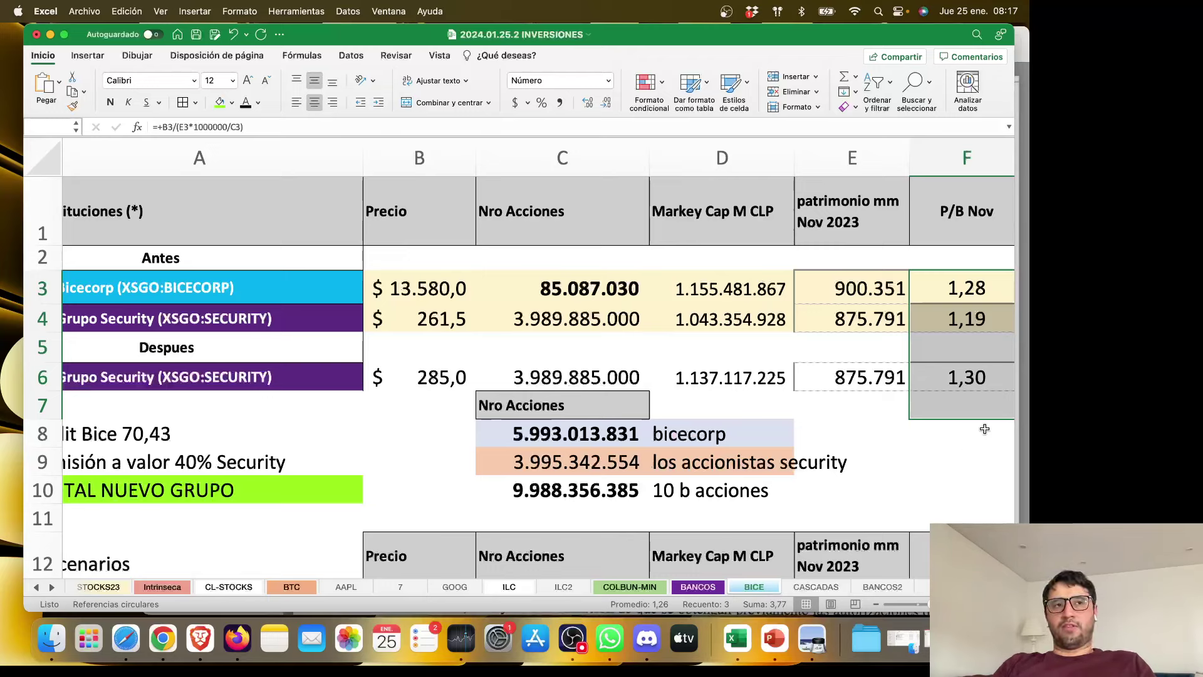
scroll(877, 292, up, 1)
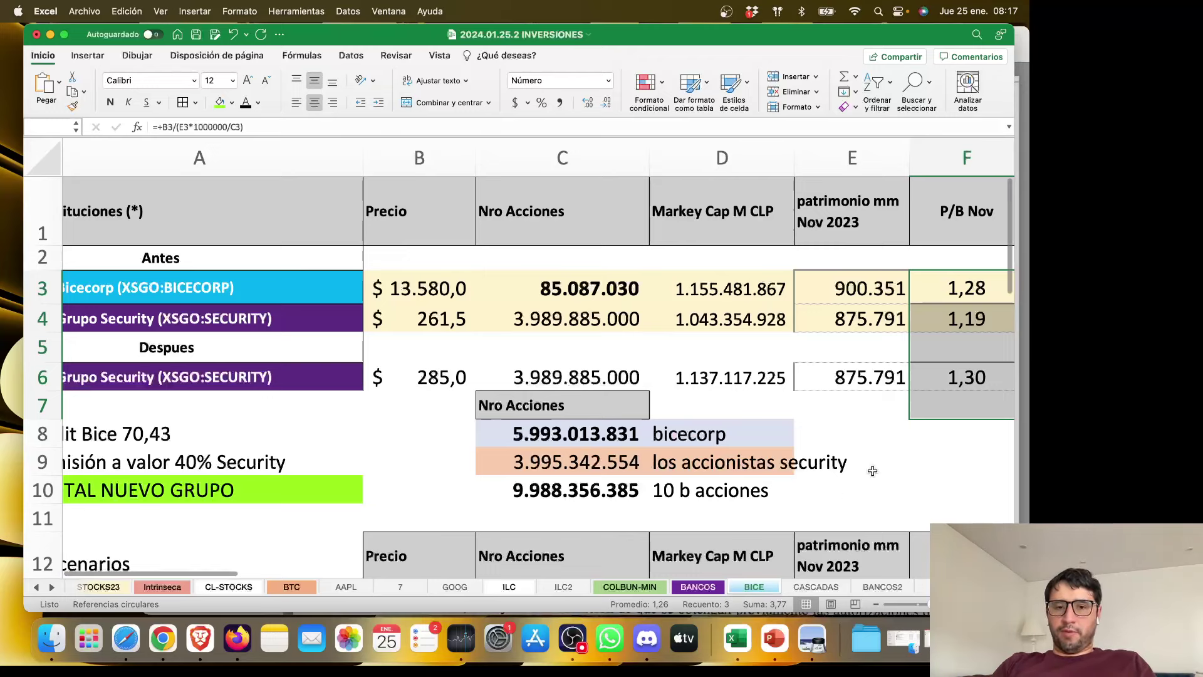
scroll(965, 521, down, 2)
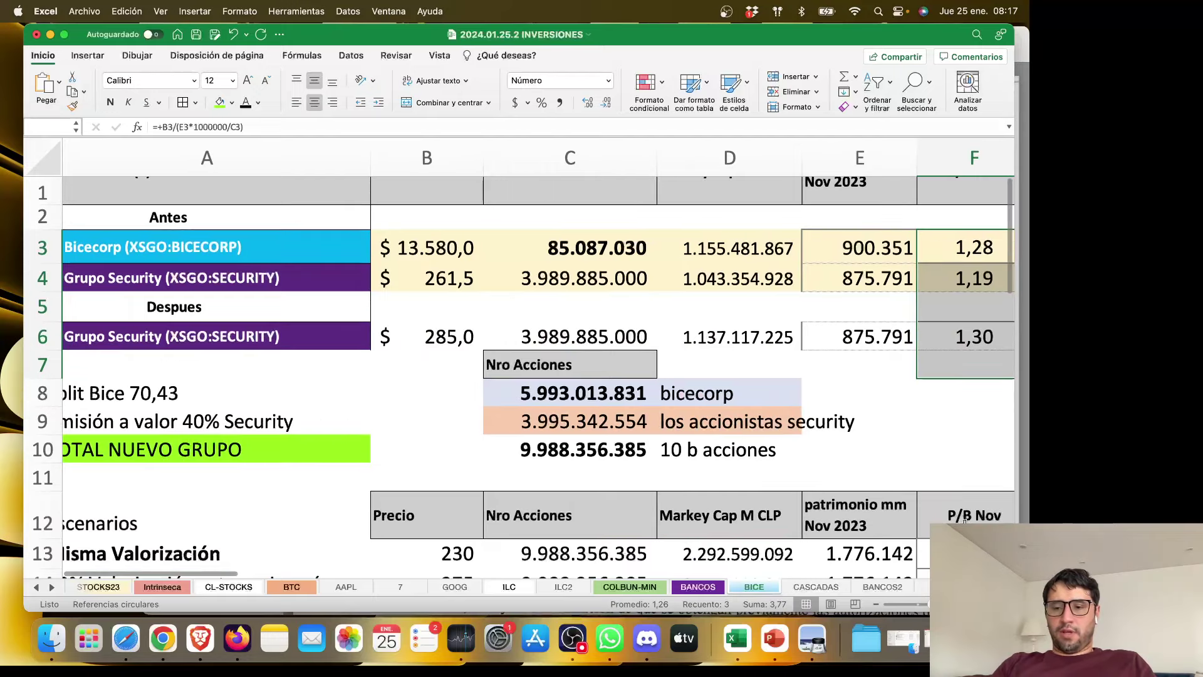
scroll(965, 522, up, 2)
scroll(965, 522, right, 1)
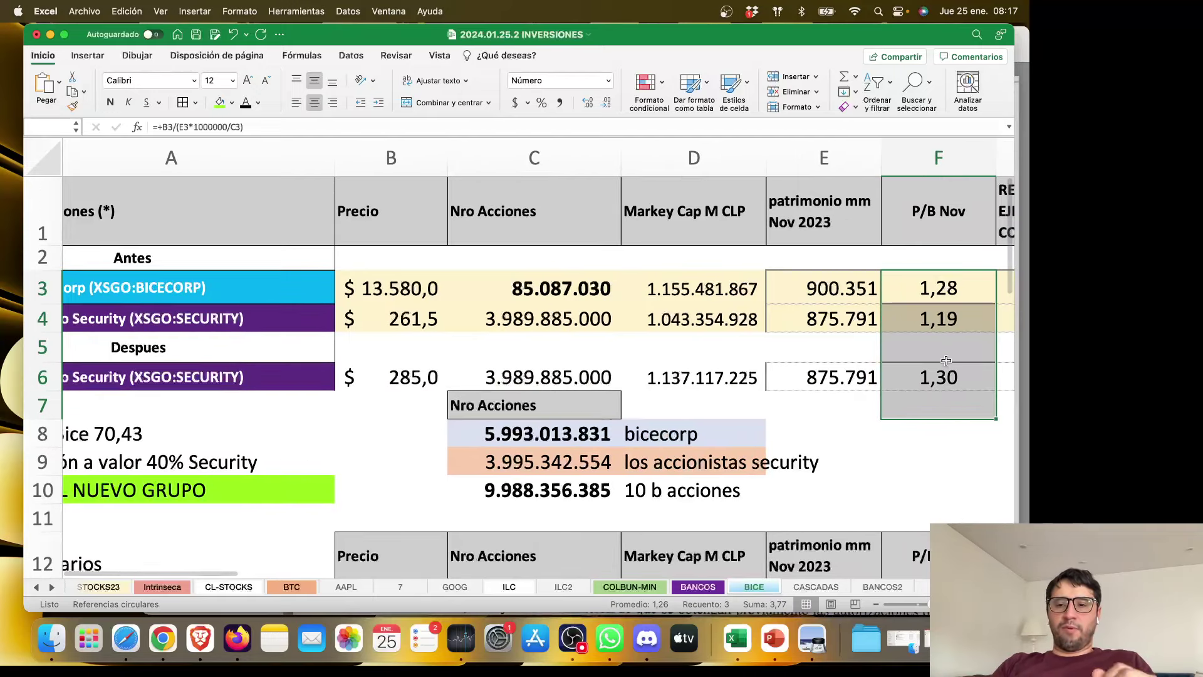
drag(952, 376, 666, 288)
scroll(813, 340, left, 6)
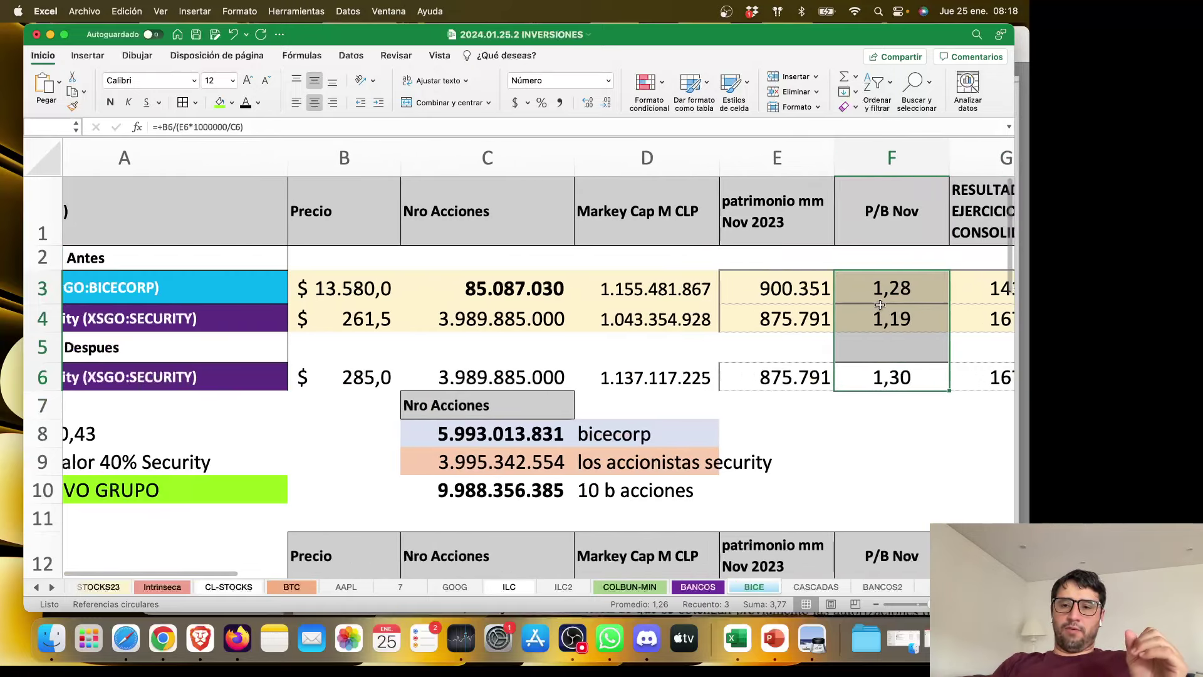
- Go to the Escenarios table and examine the price formula of the Misma Valorización scenario in B13
scroll(888, 376, down, 1)
scroll(888, 375, left, 1)
scroll(887, 378, down, 3)
scroll(887, 378, left, 2)
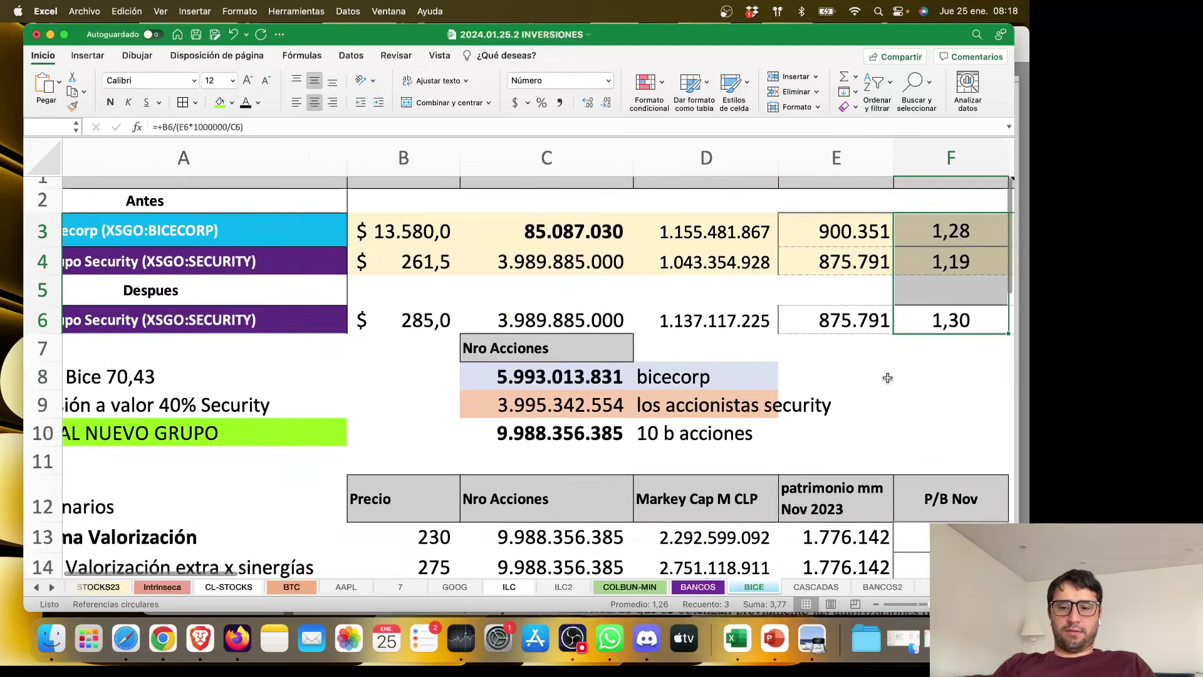
scroll(907, 500, up, 2)
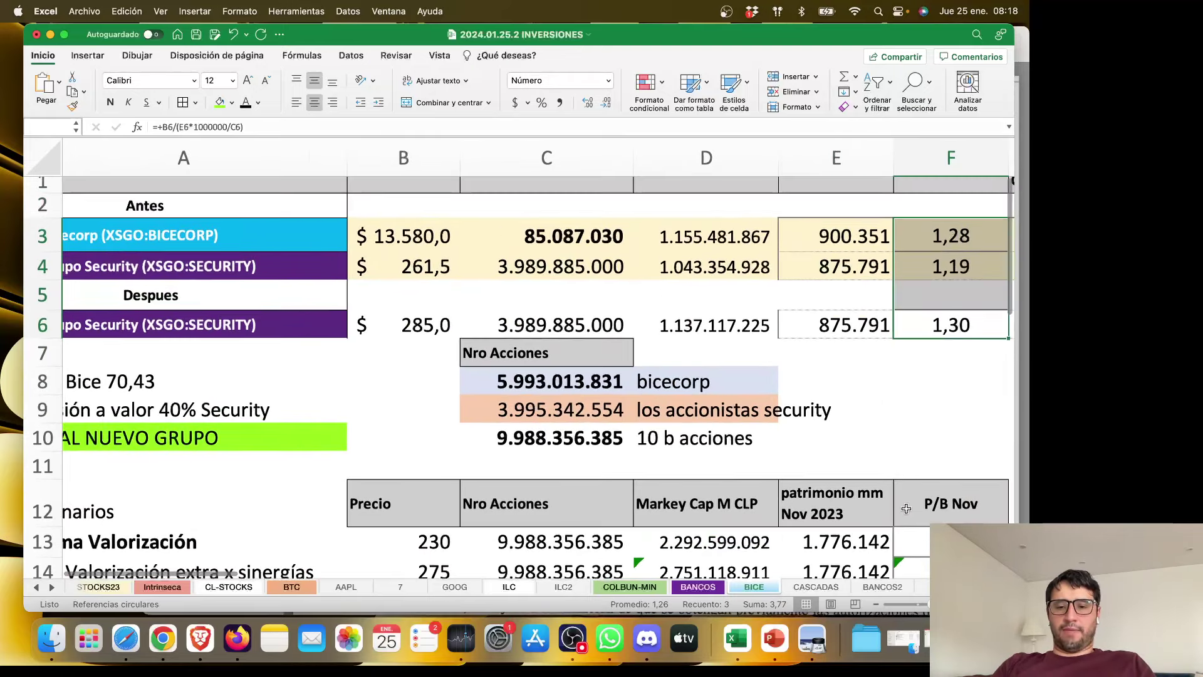
scroll(445, 538, left, 2)
scroll(445, 539, down, 1)
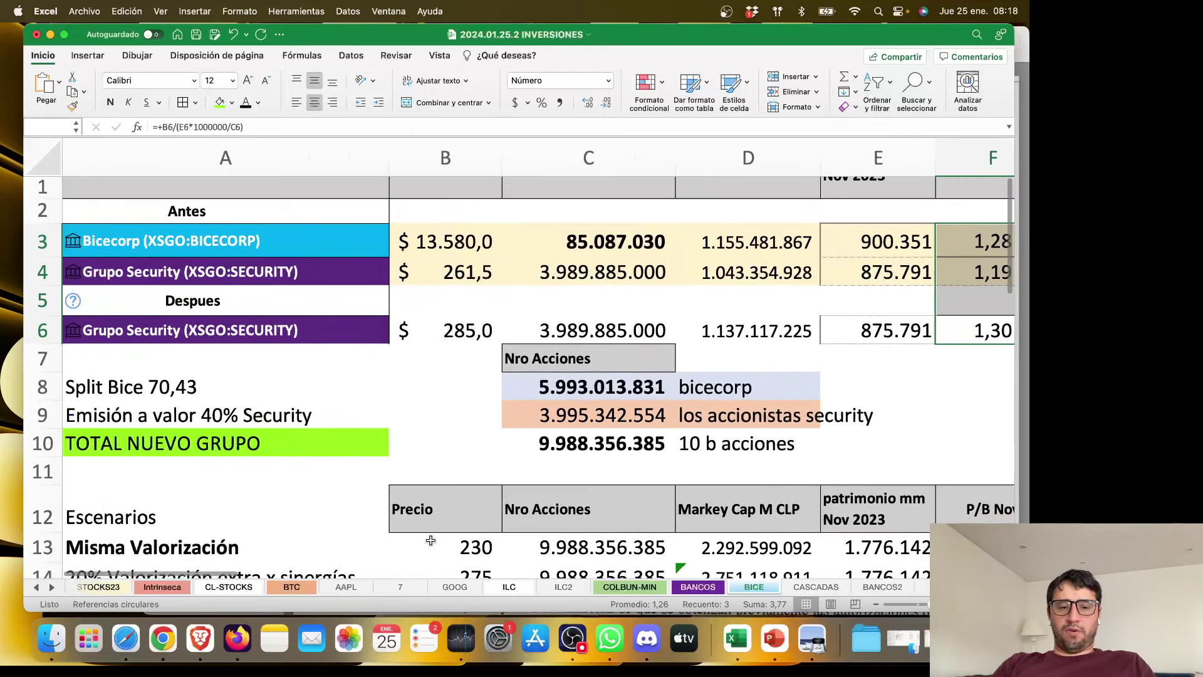
click(448, 543)
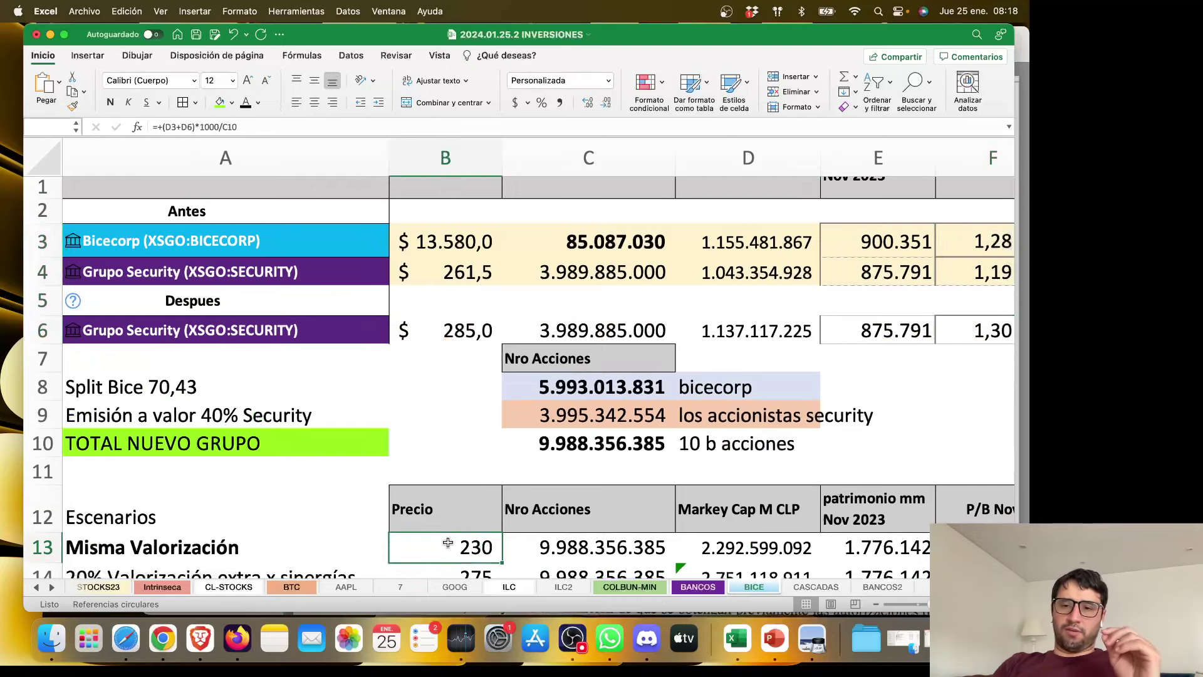
- Inspect the November P/B formula of the Misma Valorización scenario in F13, leaving it unchanged
scroll(448, 542, right, 2)
key(Up)
key(Right)
key(Right)
key(Right)
key(Right)
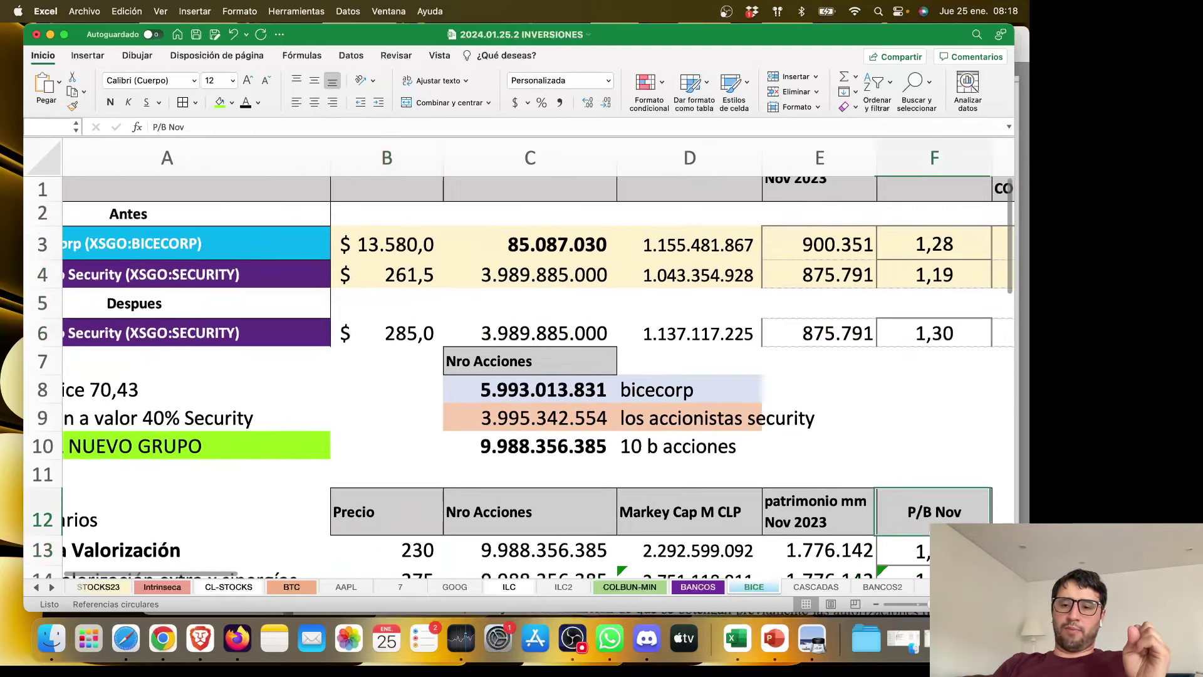
key(Down)
key(F2)
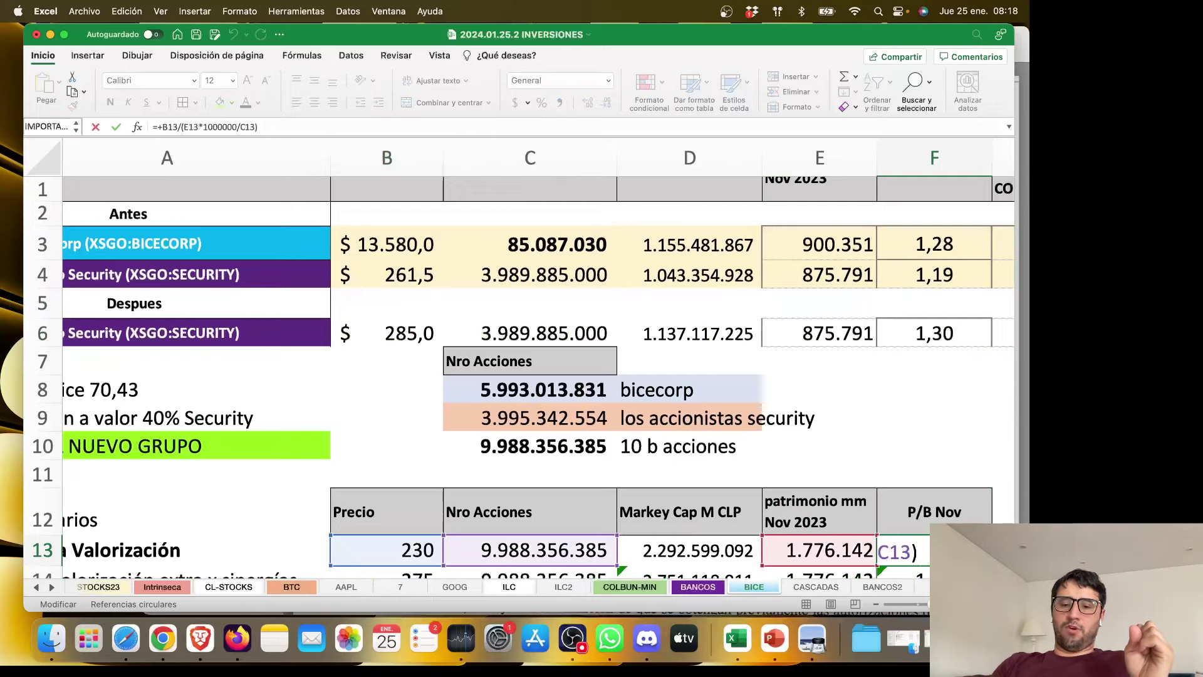
key(Escape)
- Compare the P/B ratios of Bicecorp in F3 and Grupo Security in F6 with the merged group's ratio in F13
scroll(520, 376, down, 1)
click(929, 316)
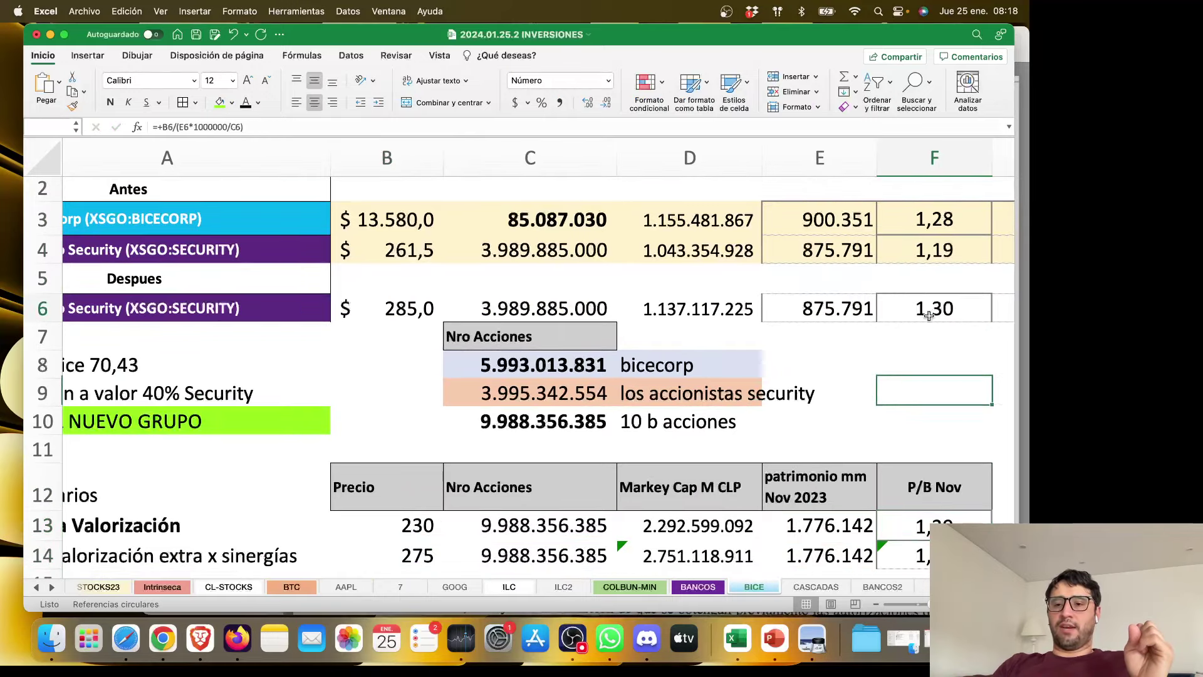
click(937, 218)
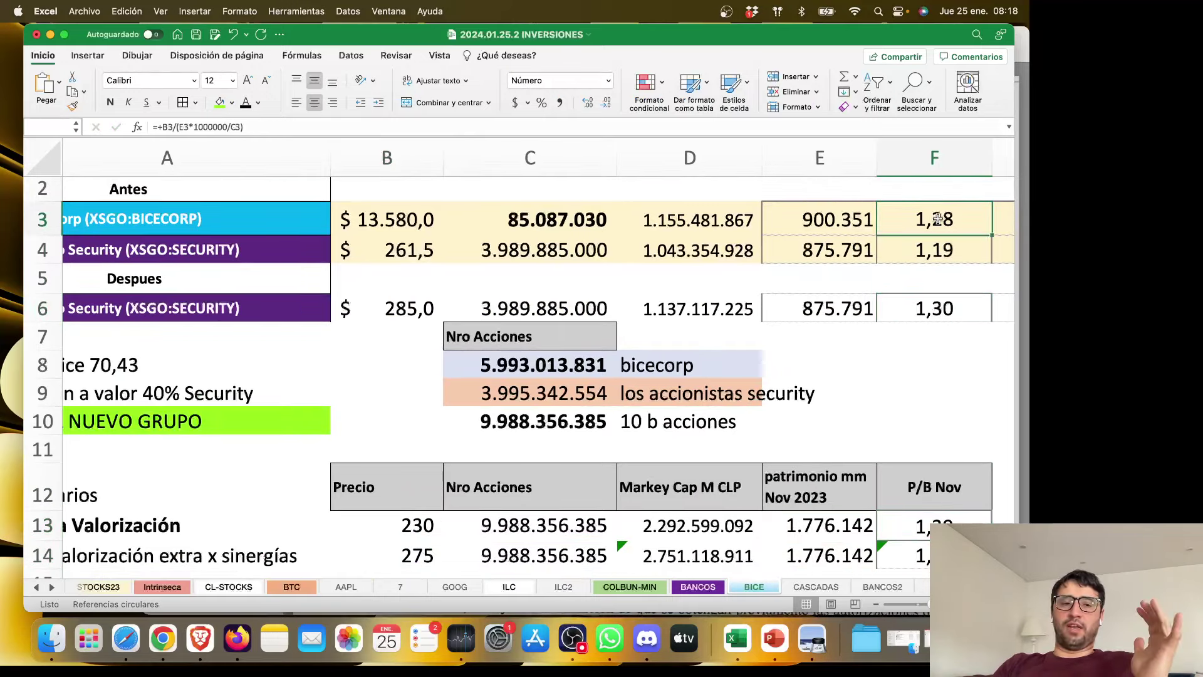
click(944, 308)
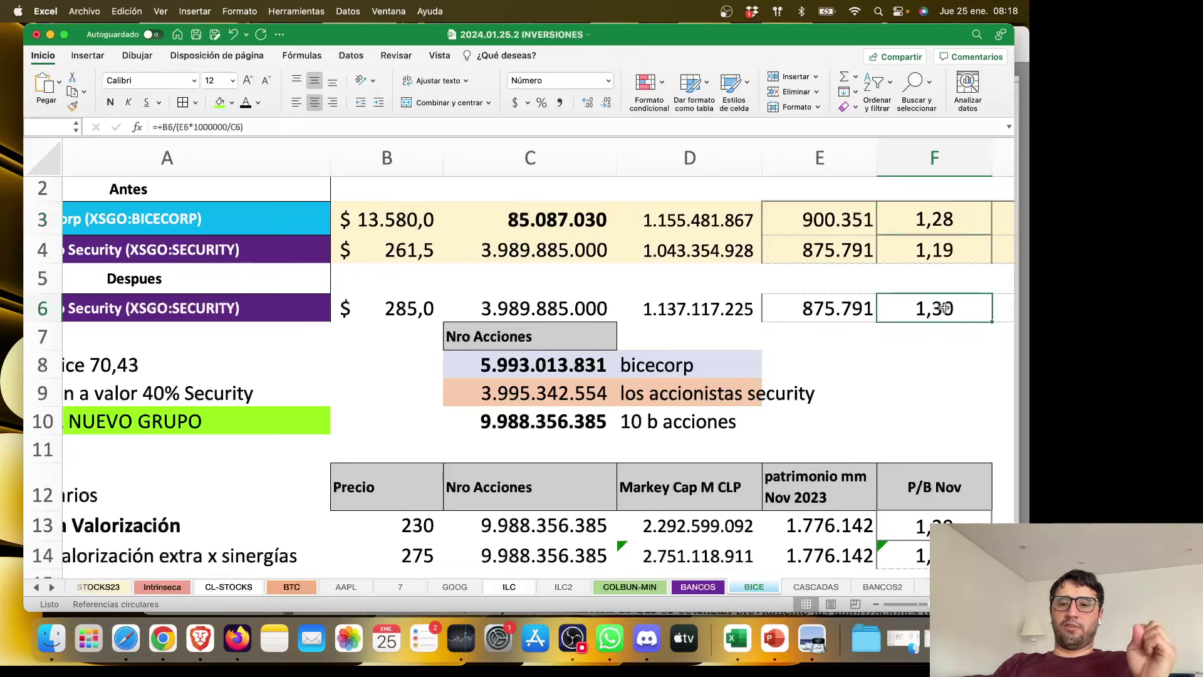
click(949, 227)
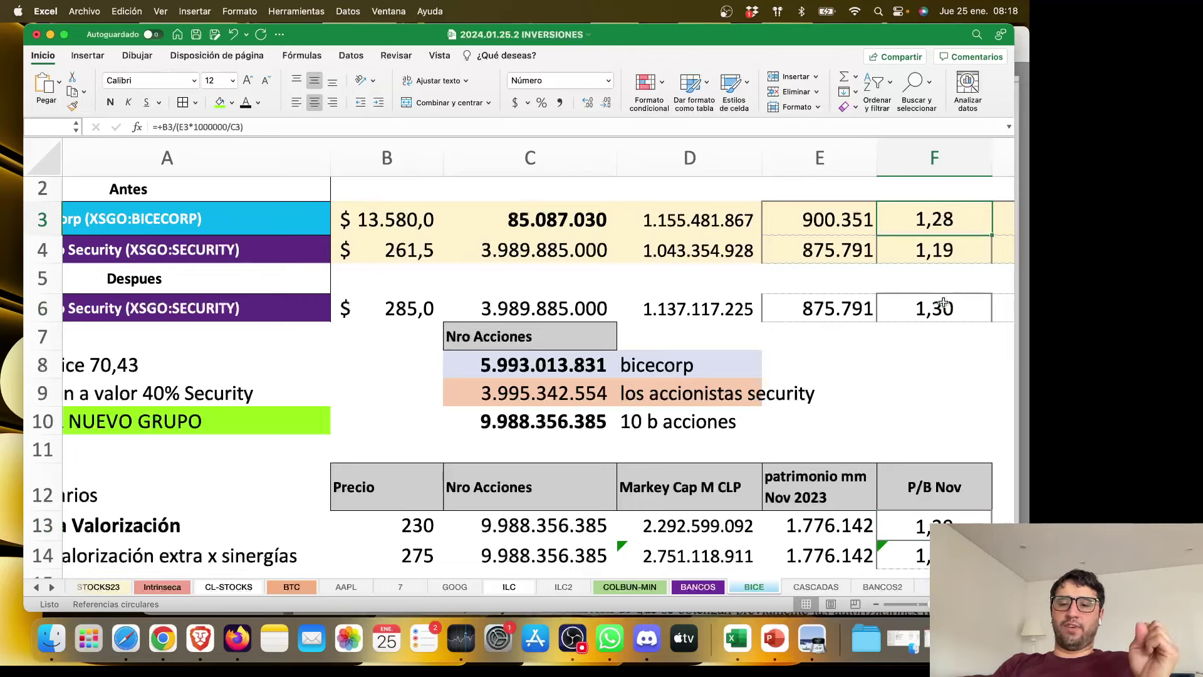
click(944, 305)
click(943, 519)
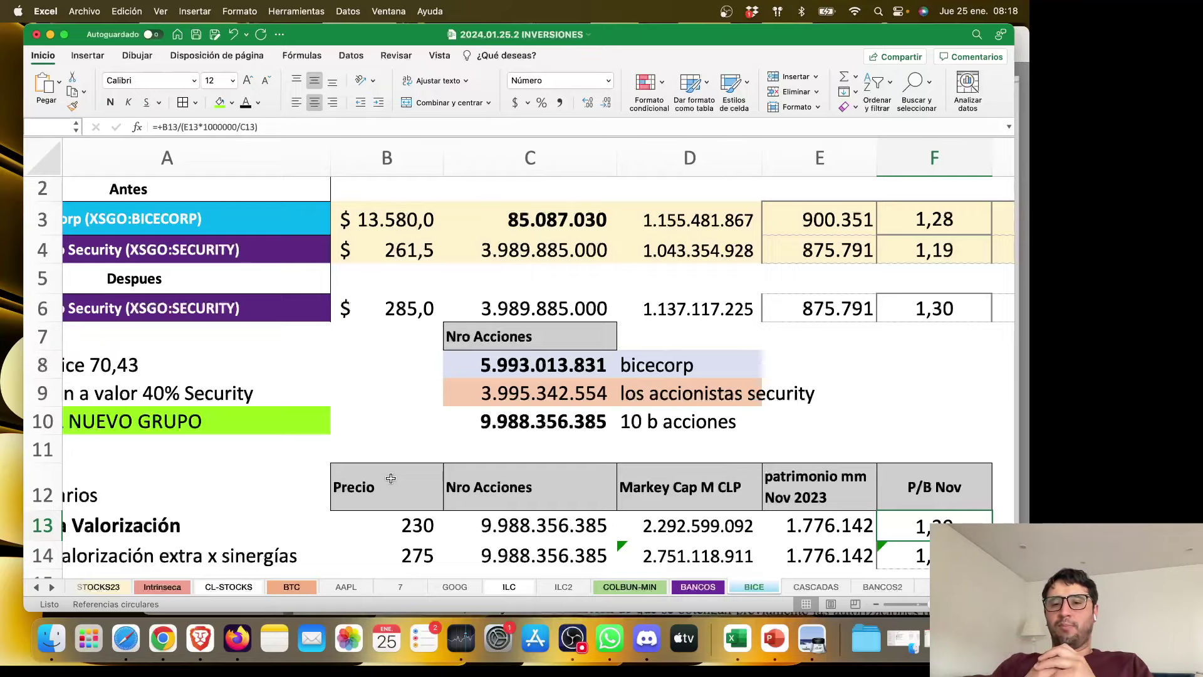
- Compare the Misma Valorización price in B13 with Grupo Security's prices before and after the deal in B4 and B6
scroll(391, 478, left, 2)
scroll(390, 478, down, 1)
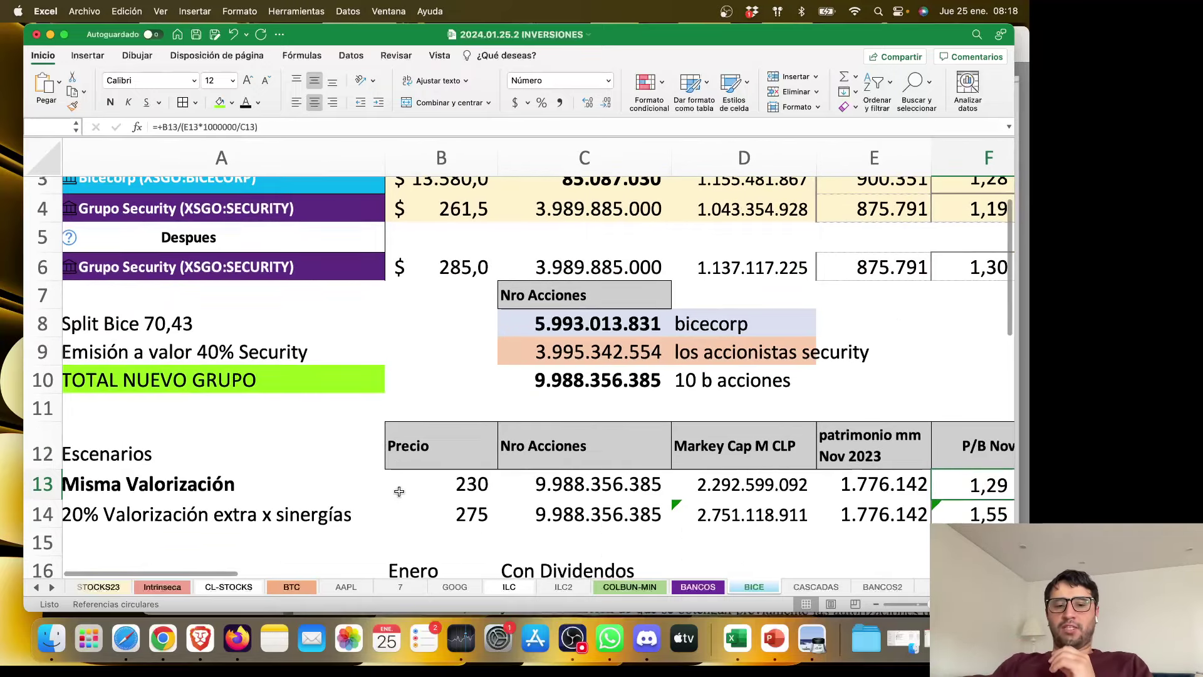
click(441, 487)
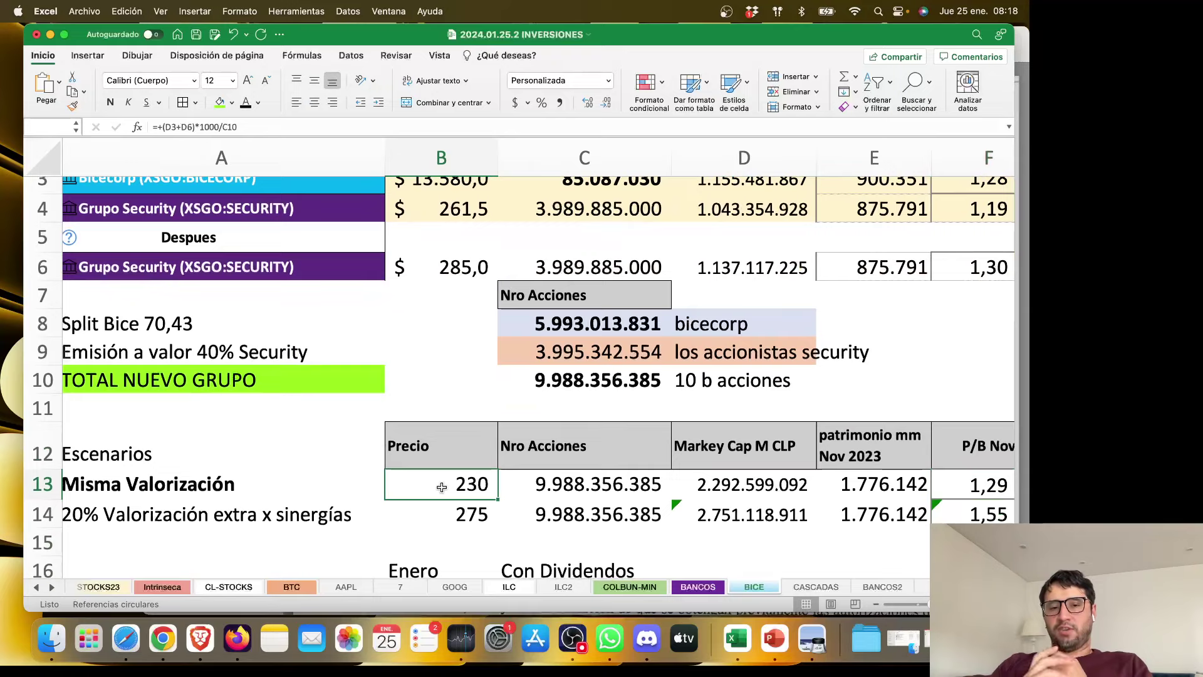
click(433, 271)
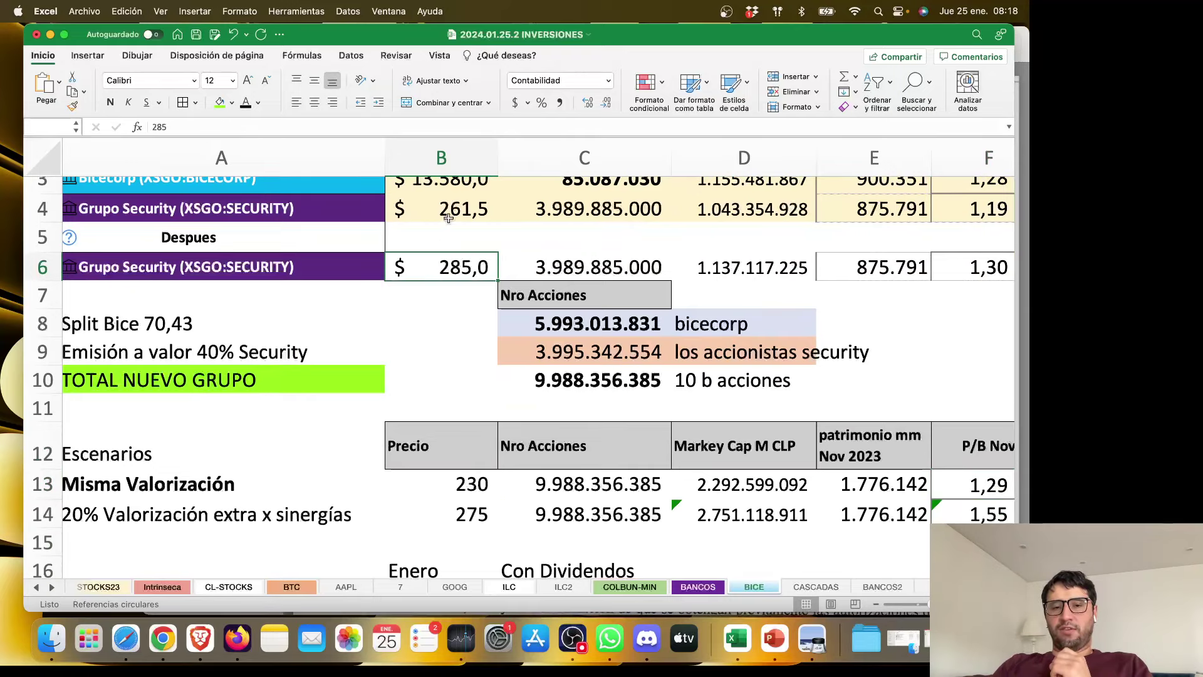
click(453, 198)
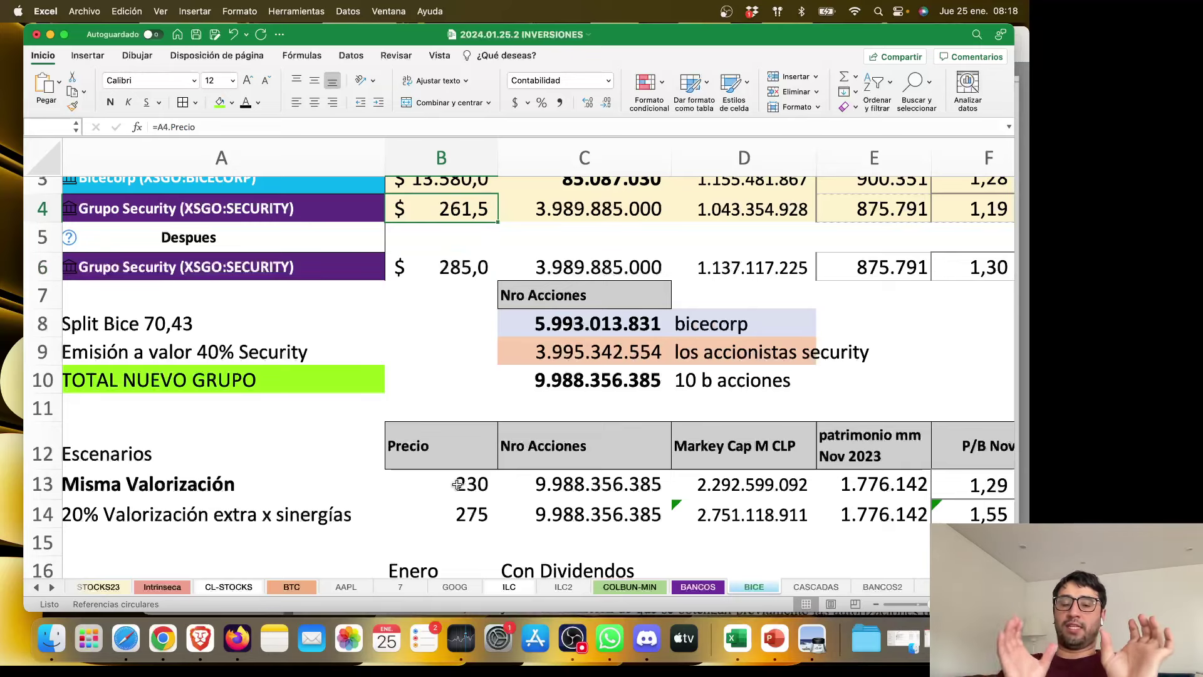
click(471, 263)
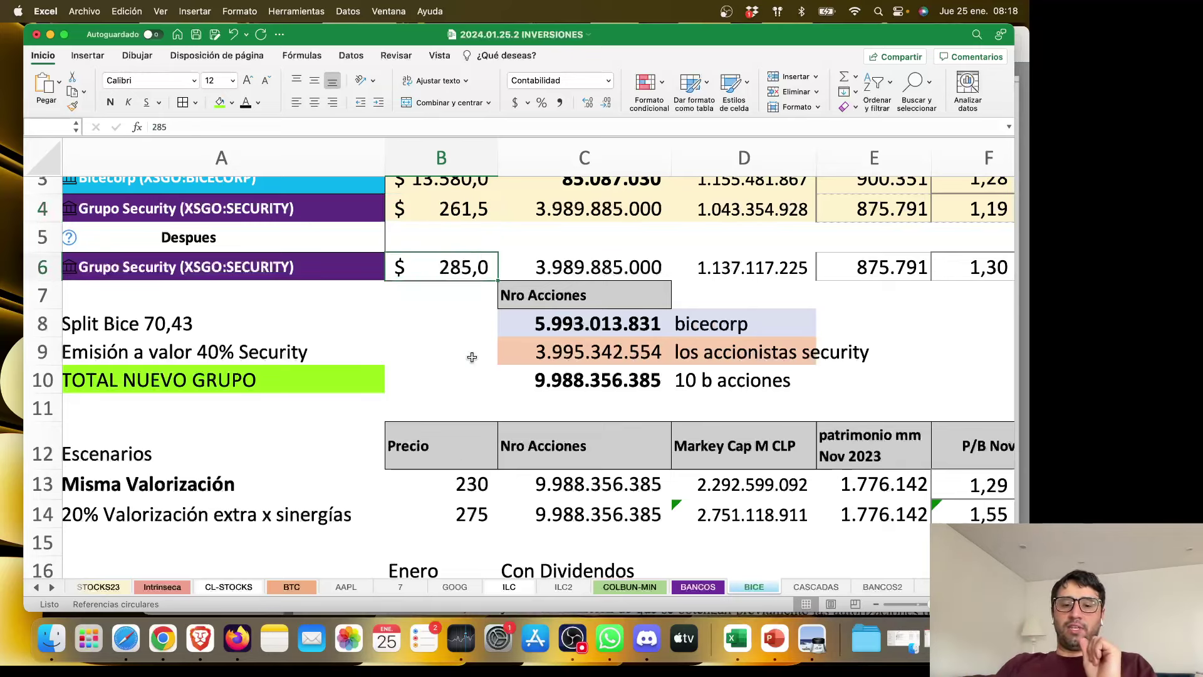
click(477, 490)
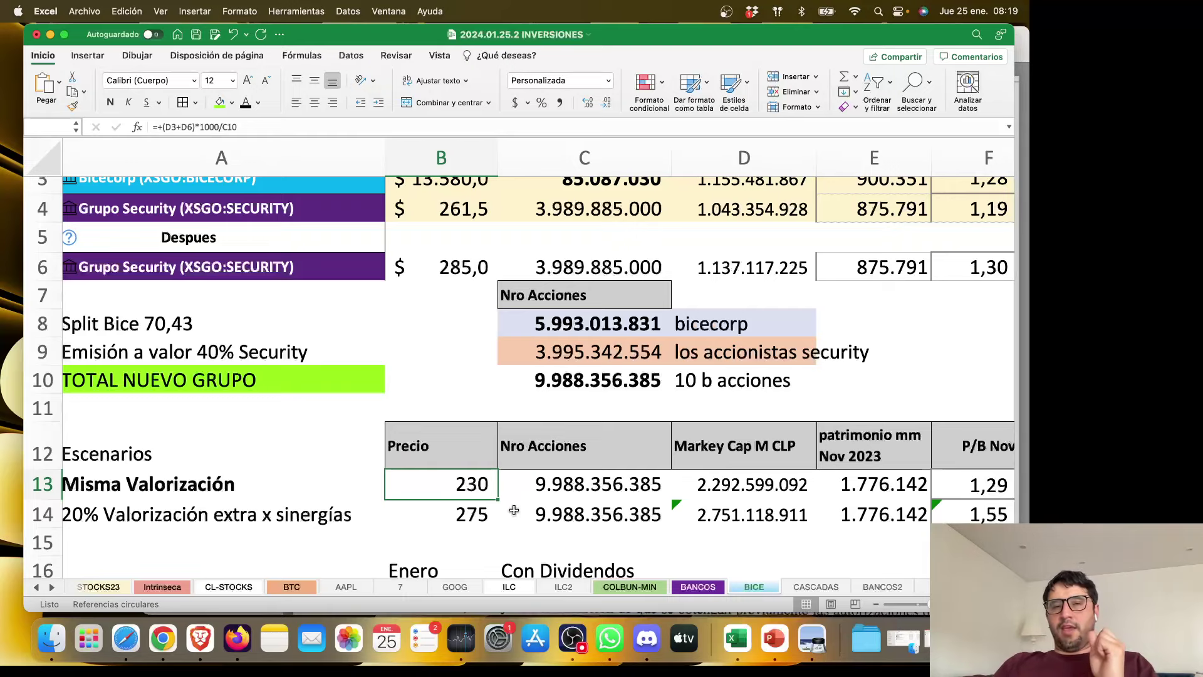
- Review the "20% Valorización extra x sinergías" scenario in row 14 and examine its price formula in B14
scroll(514, 508, up, 2)
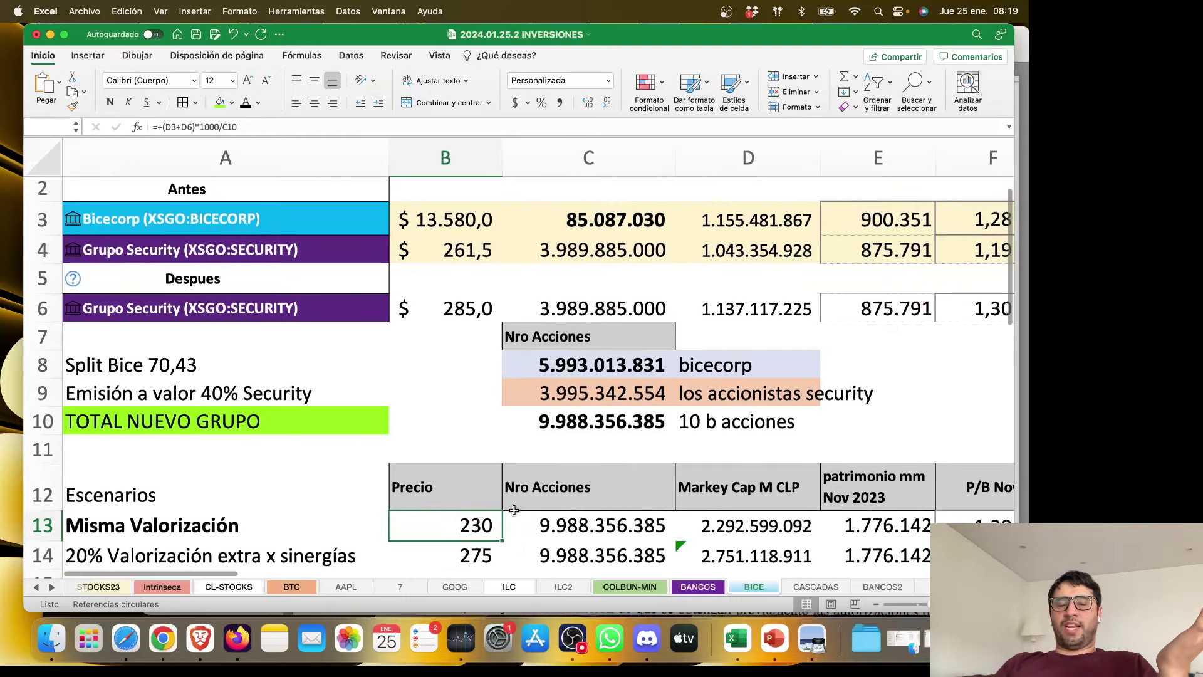
scroll(514, 509, up, 1)
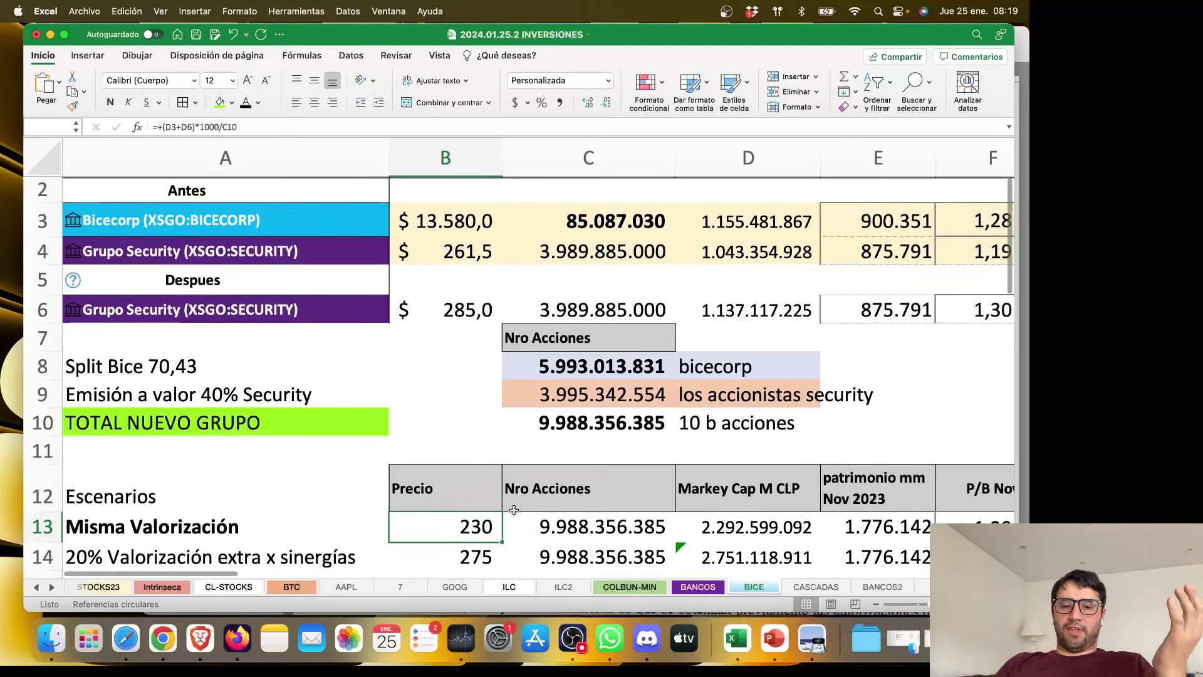
click(114, 558)
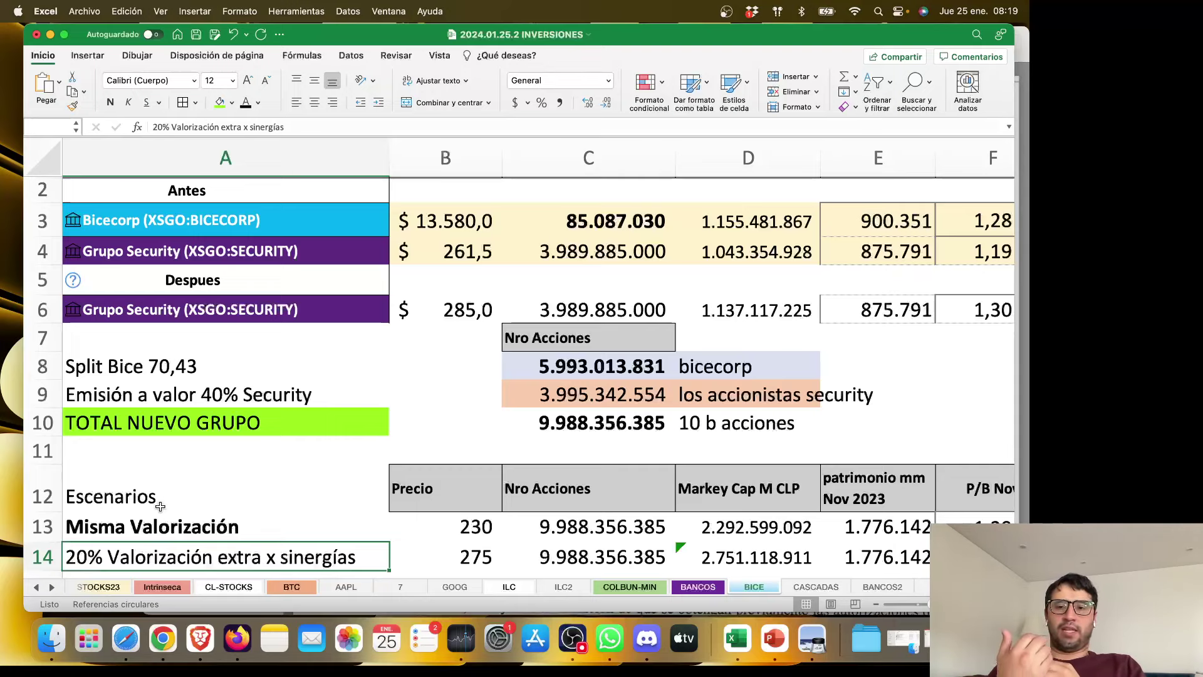
scroll(163, 479, down, 1)
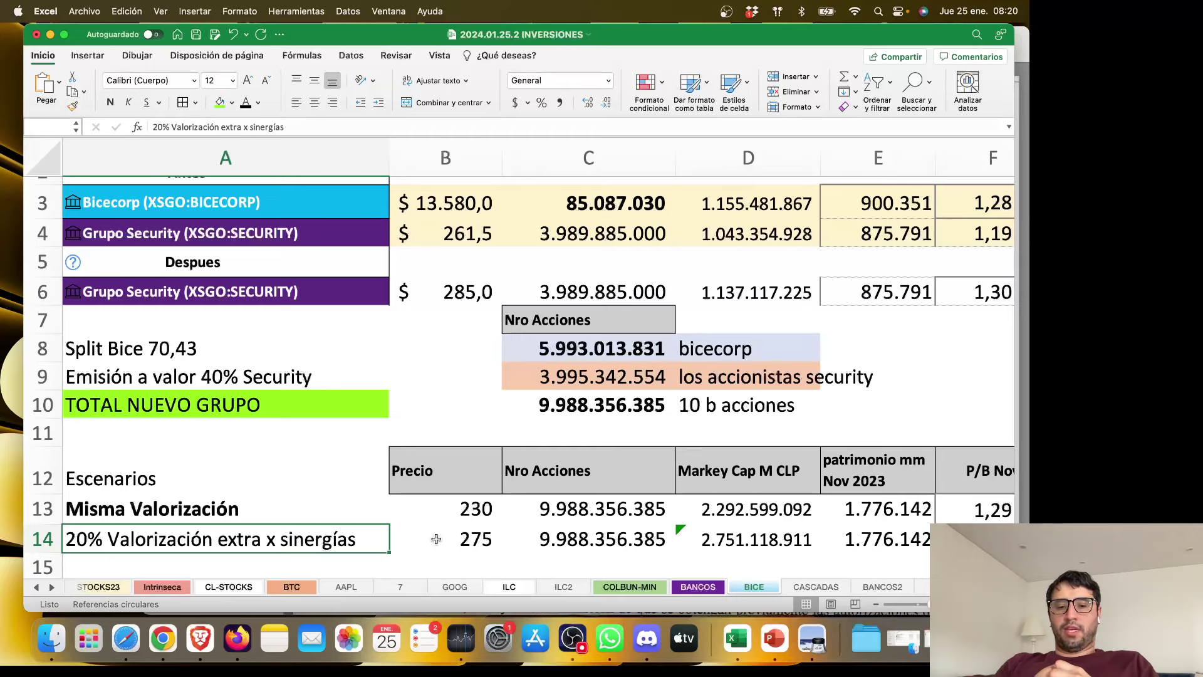
click(485, 537)
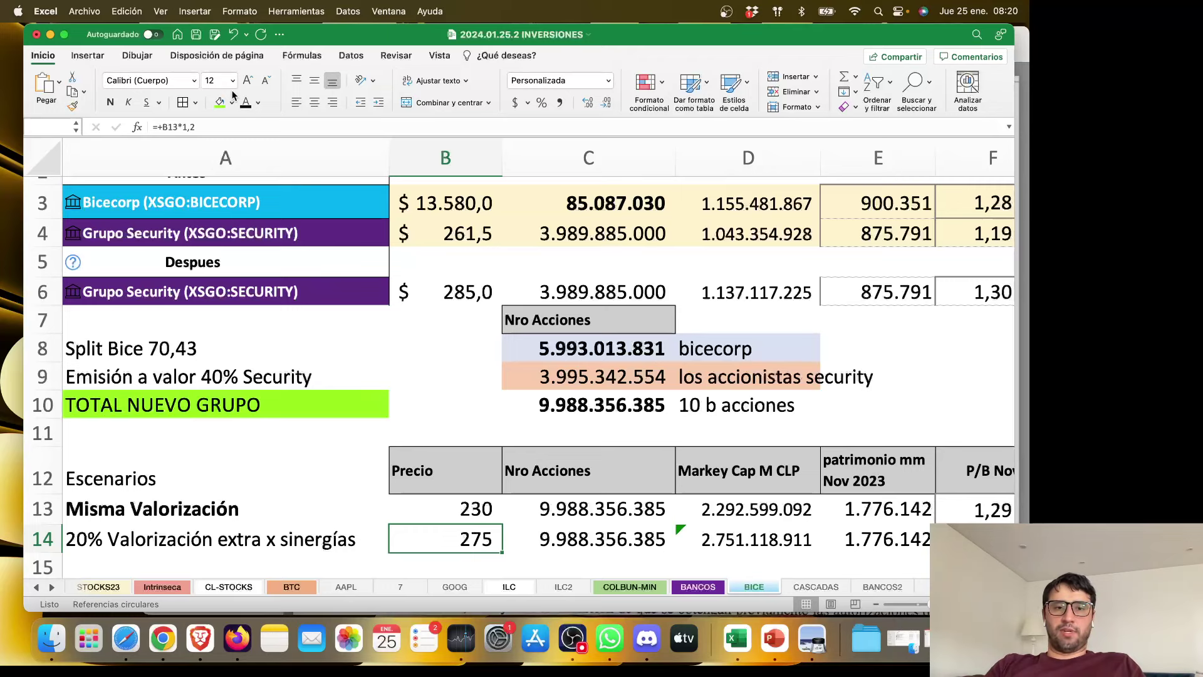
- Compare Grupo Security's current share price in B4 with its offer price in B6
click(455, 235)
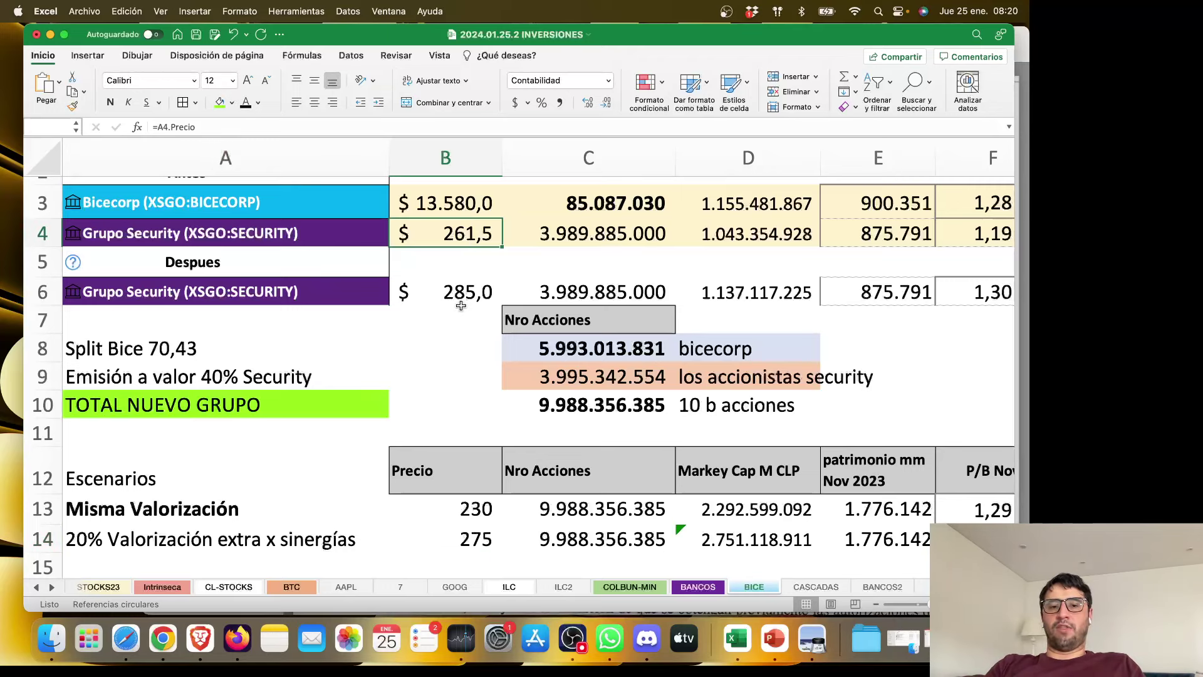
key(Down)
key(Down)
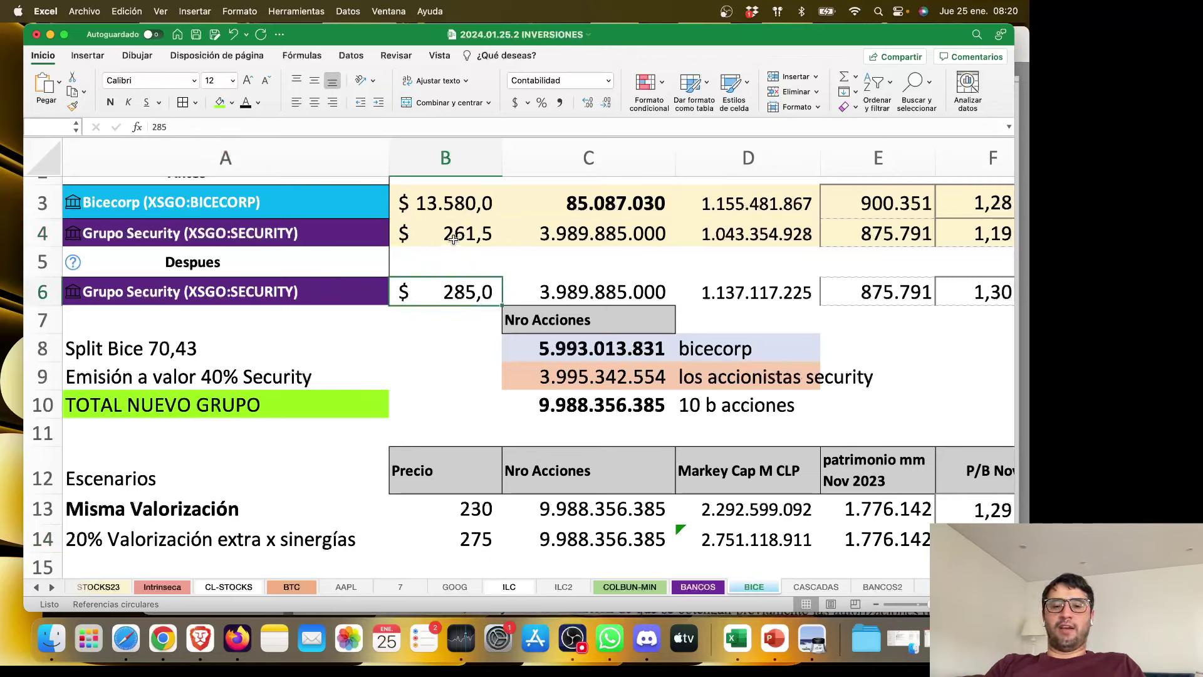
click(455, 235)
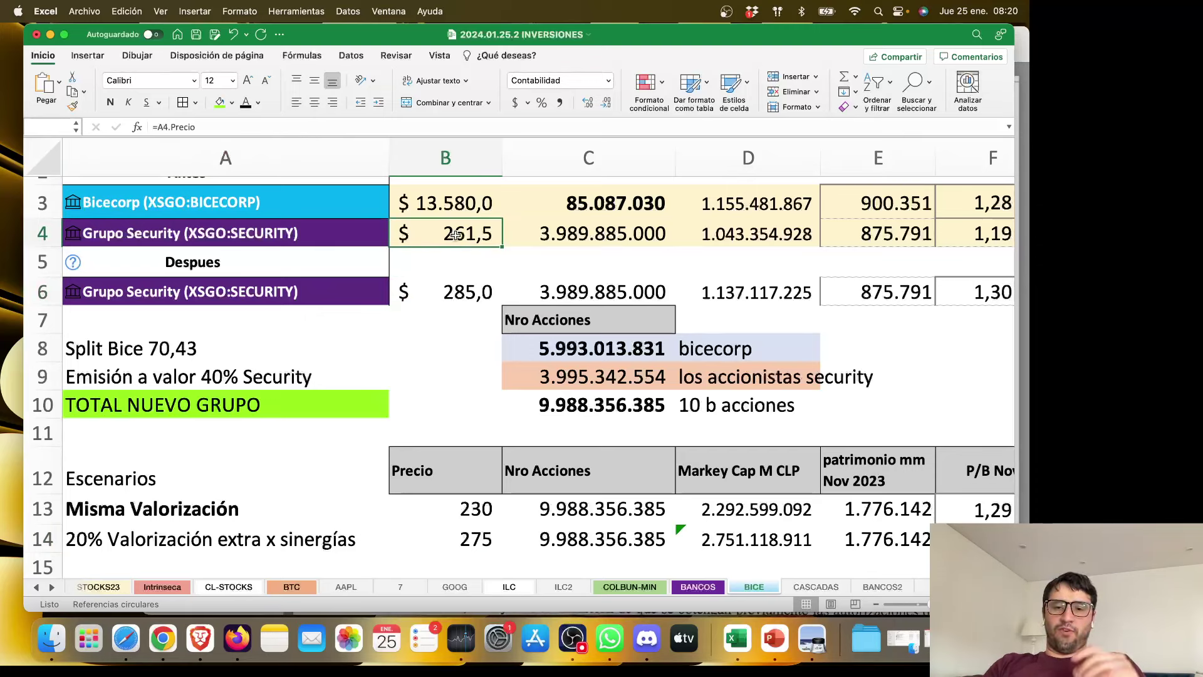
click(470, 279)
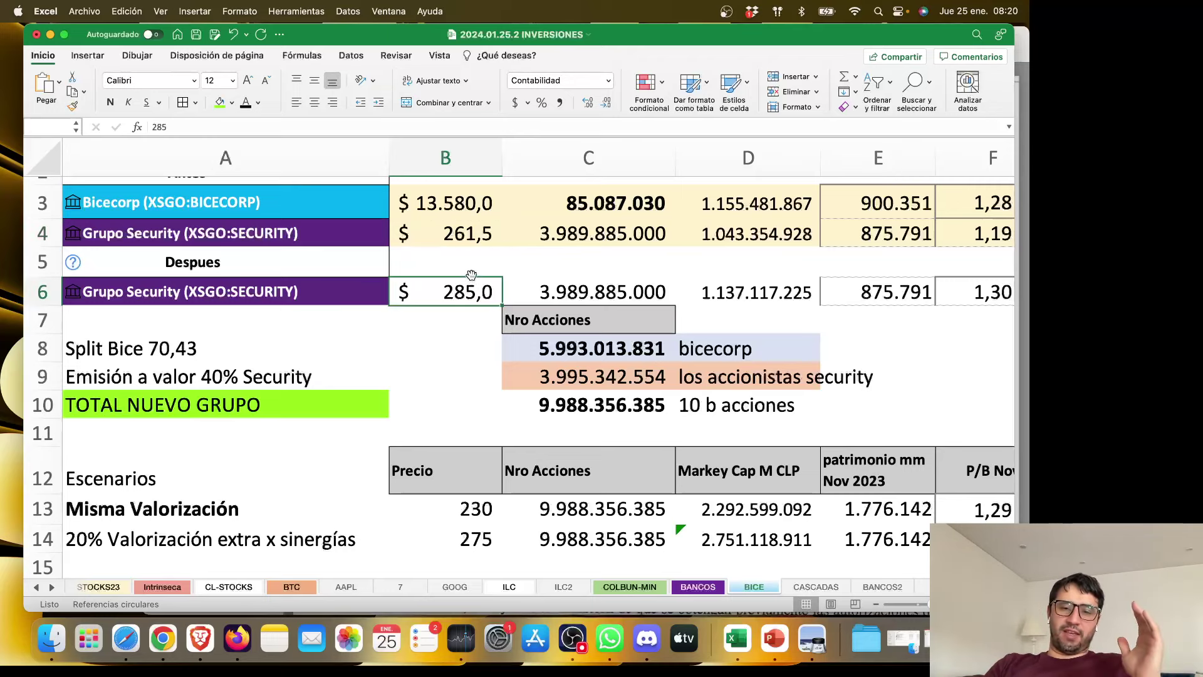
click(471, 271)
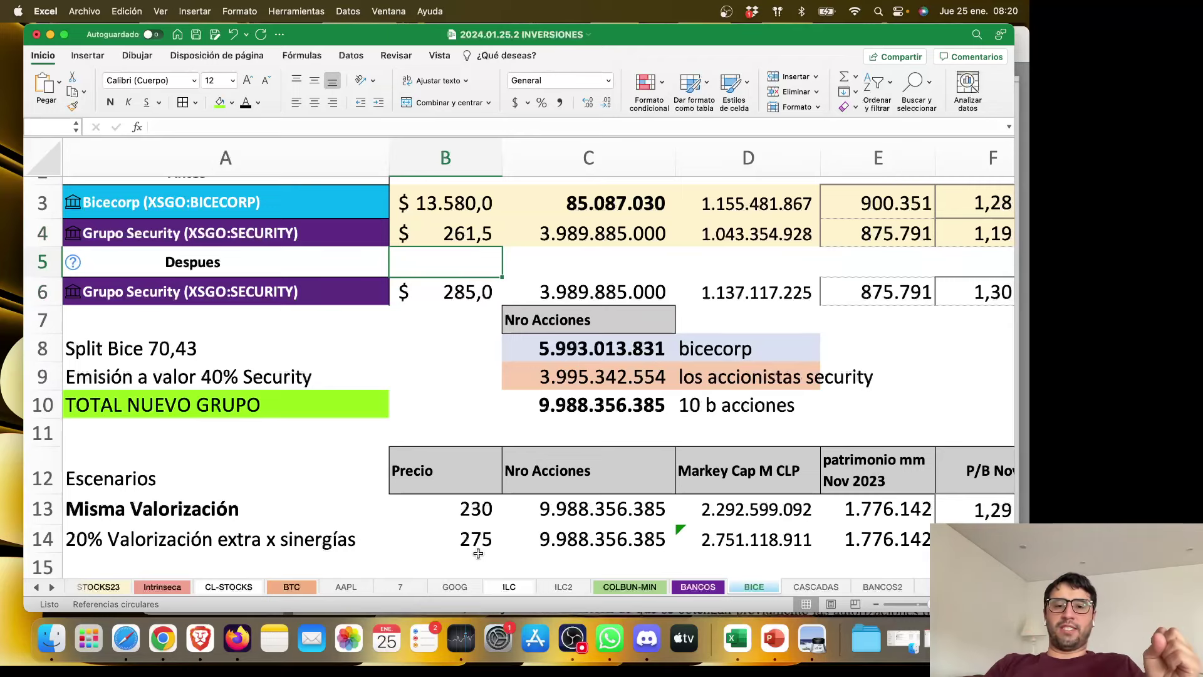
click(461, 289)
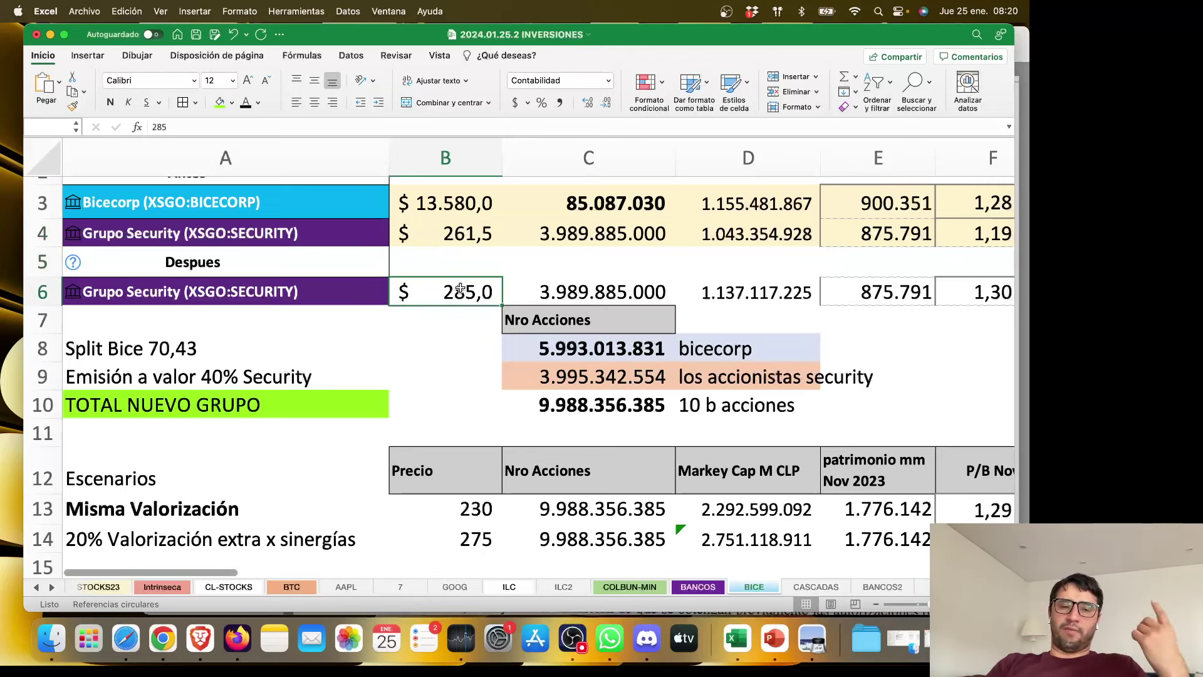
- Switch to the Bicecorp PDF in Preview and read clause (j) on dividends and dividend policy on page 3
key(ctrl+Up)
click(555, 417)
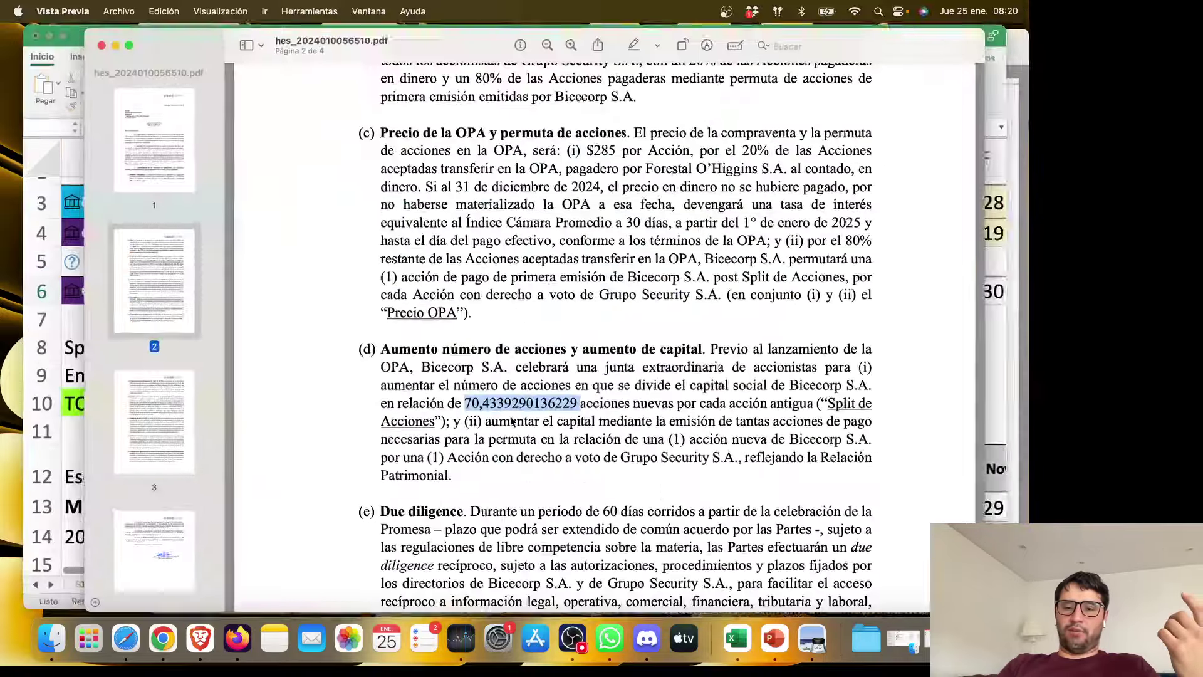
scroll(511, 417, down, 10)
scroll(510, 417, down, 10)
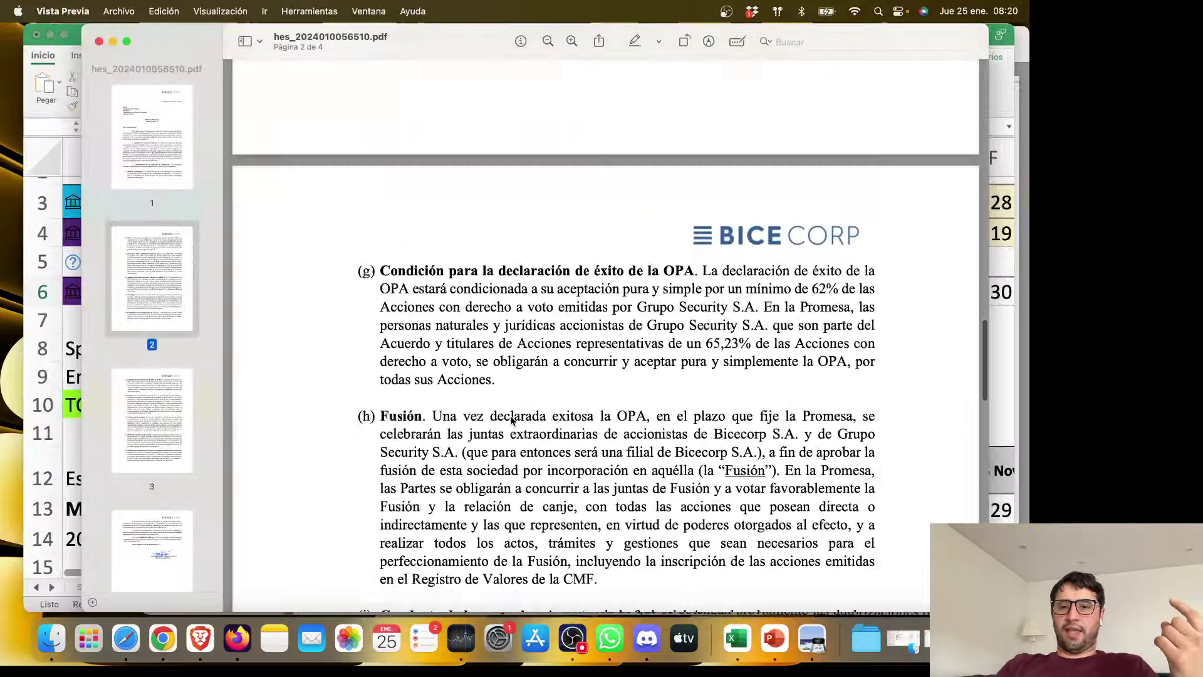
scroll(510, 420, down, 8)
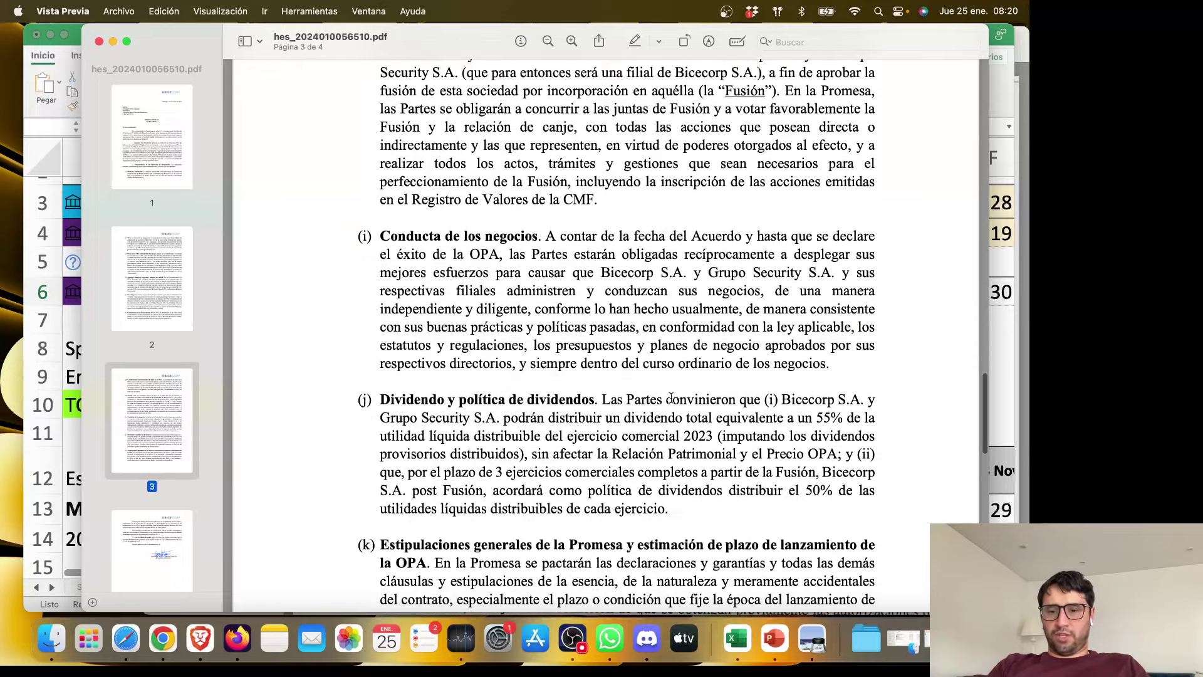
drag(671, 399, 821, 435)
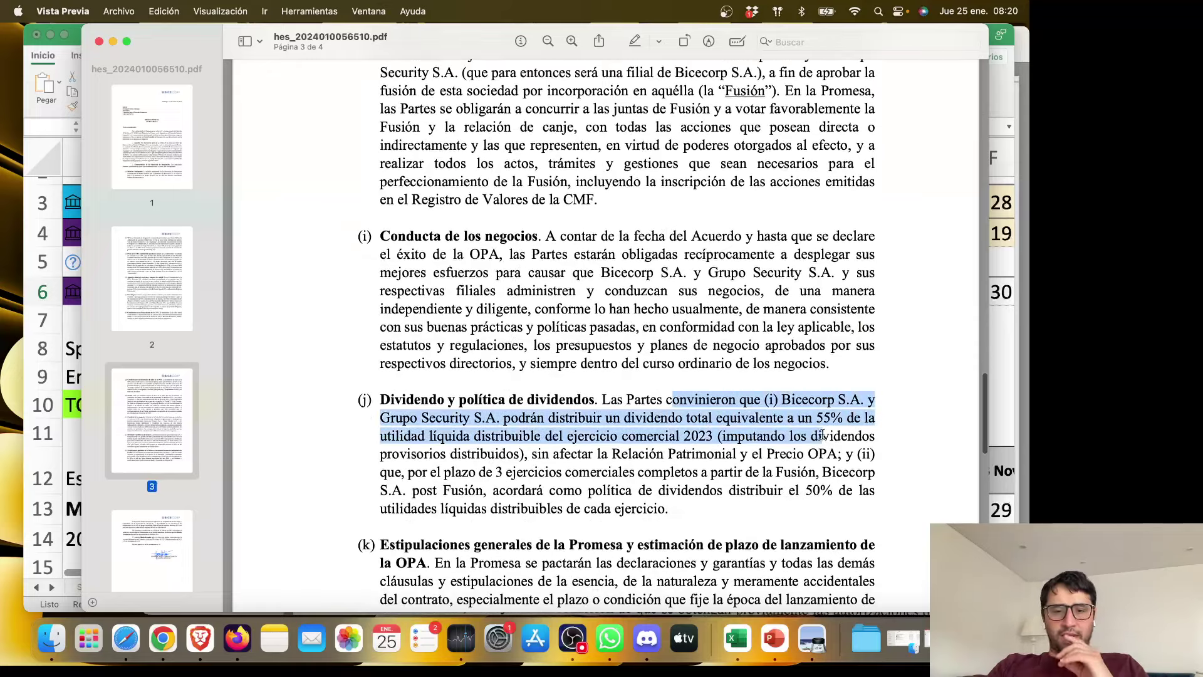
click(695, 436)
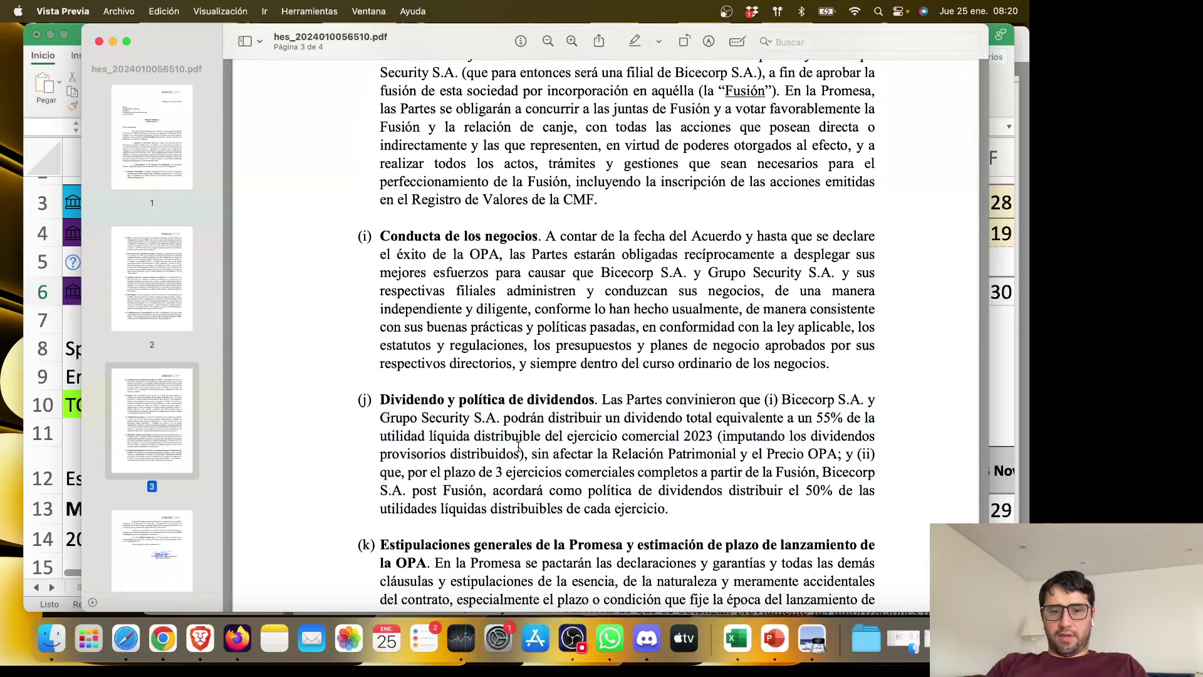
drag(525, 452, 735, 431)
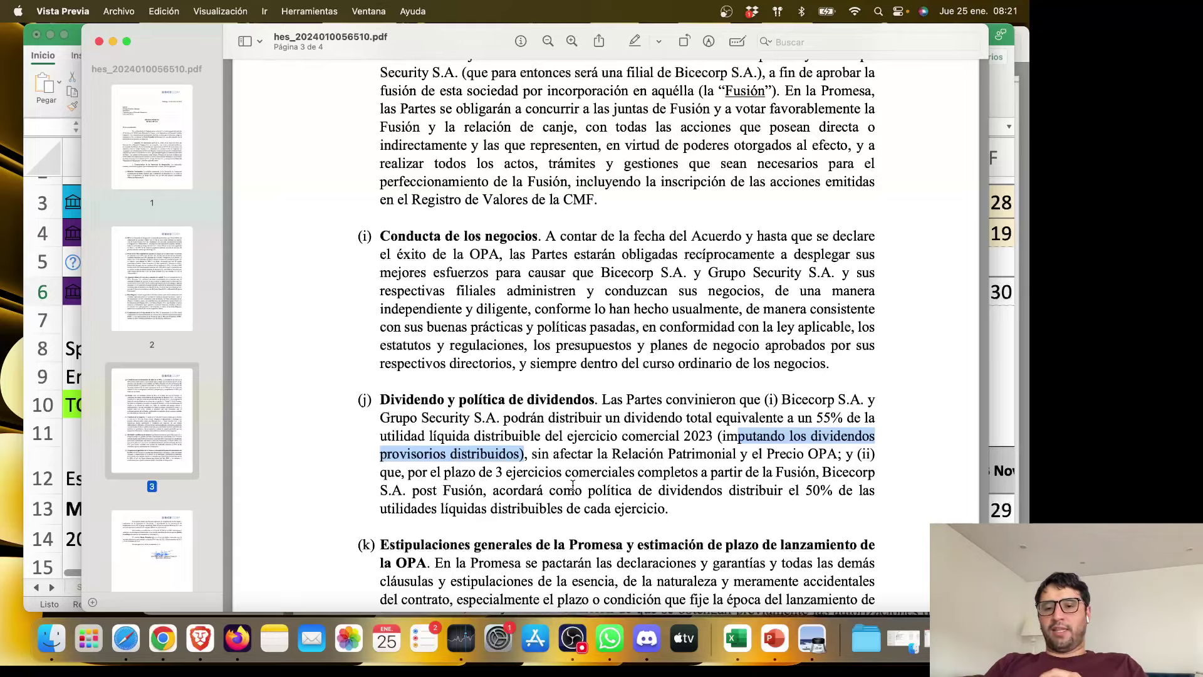
- Switch back to the INVERSIONES workbook in Excel and move its window slightly lower on the screen
click(49, 428)
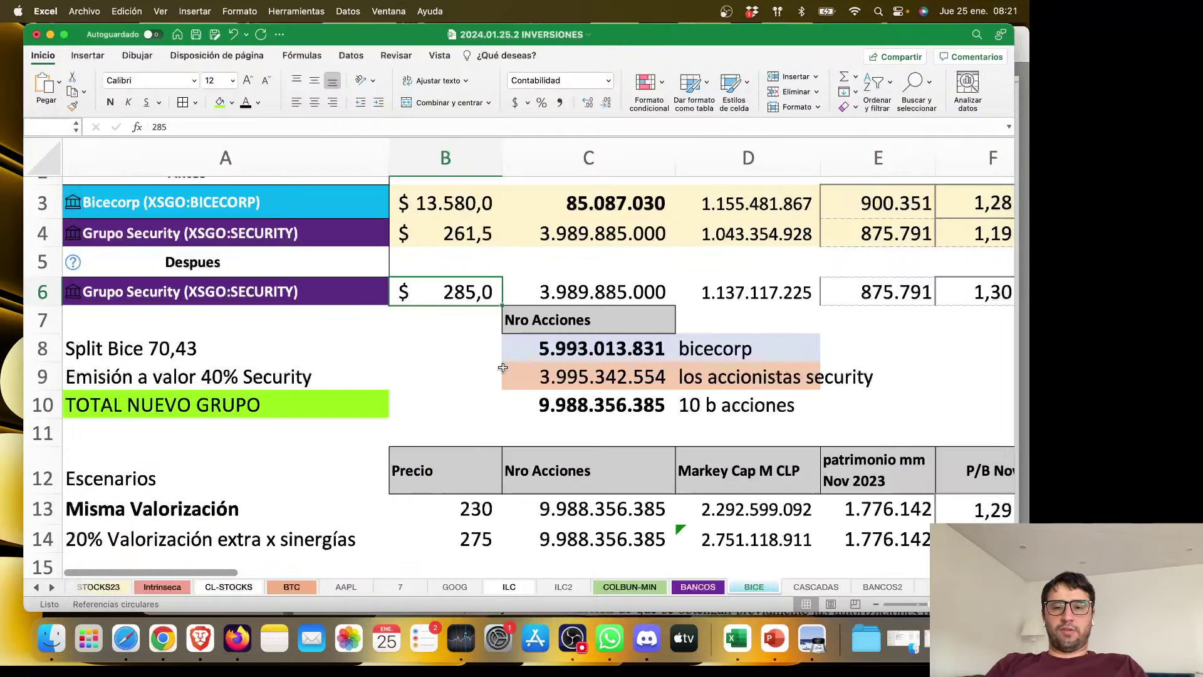
scroll(589, 361, right, 5)
scroll(589, 362, right, 5)
scroll(589, 362, up, 2)
scroll(589, 362, down, 2)
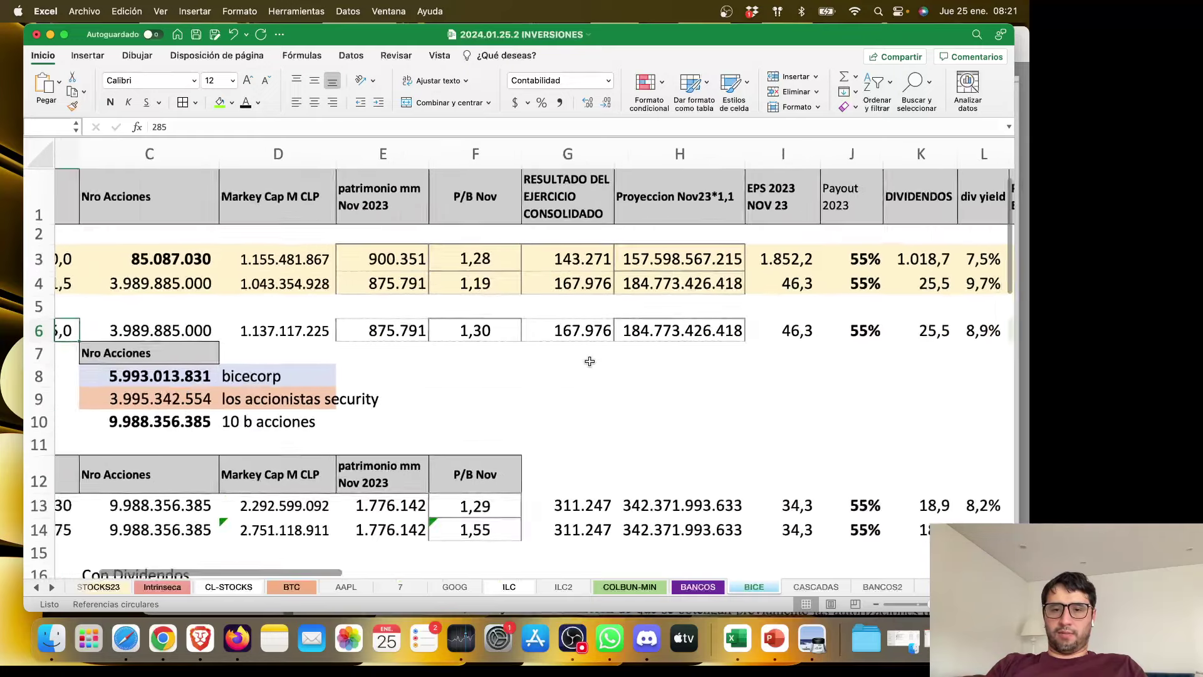
scroll(590, 362, left, 2)
right_click(589, 361)
drag(677, 36, 677, 66)
scroll(795, 440, right, 2)
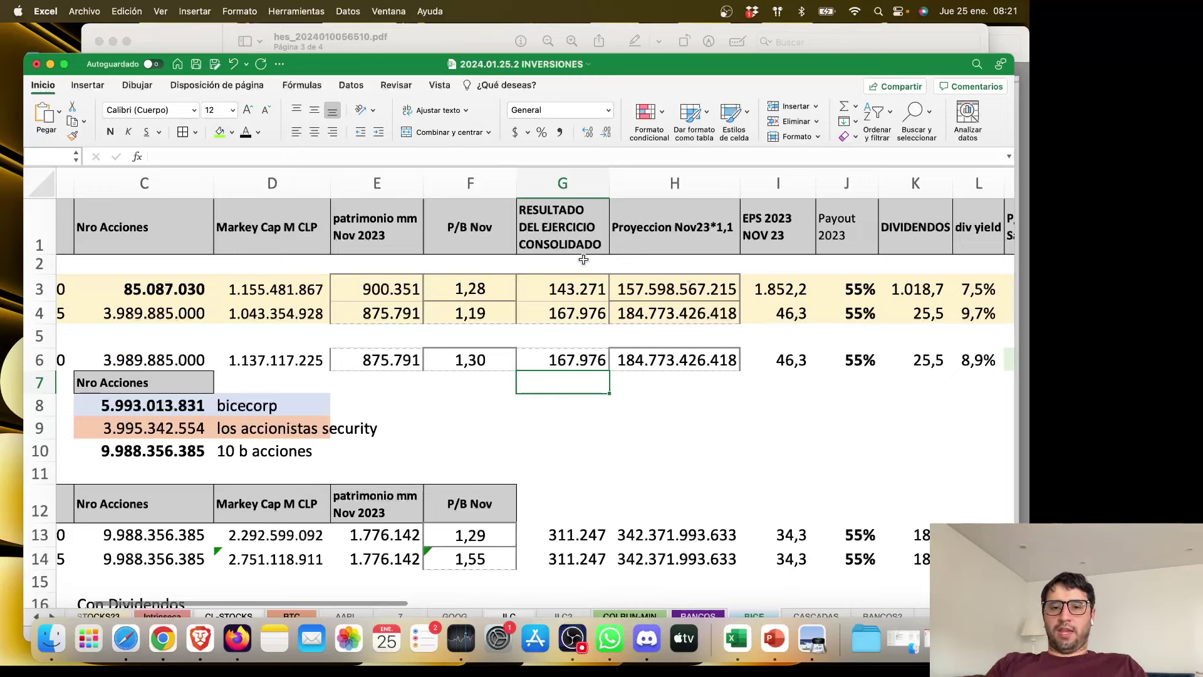
- Review the consolidated results in column G for Bicecorp and Grupo Security alongside the Nov23*1,1 projections in column H
click(586, 288)
drag(586, 289, 566, 359)
scroll(567, 358, left, 5)
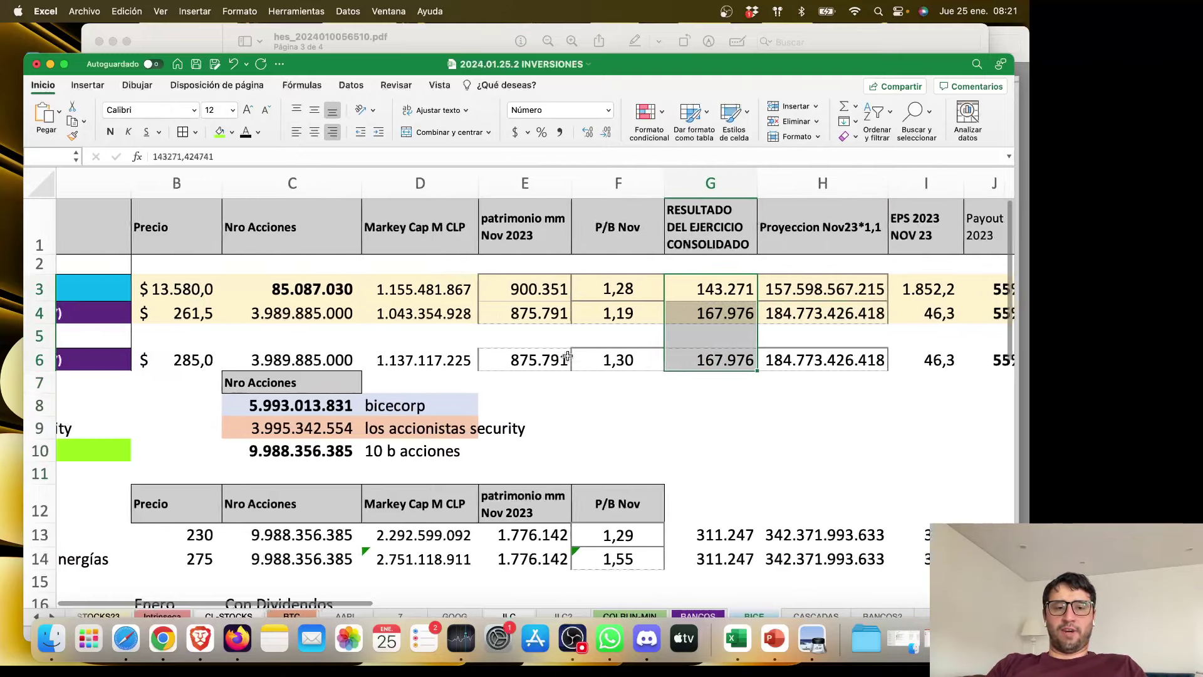
click(906, 285)
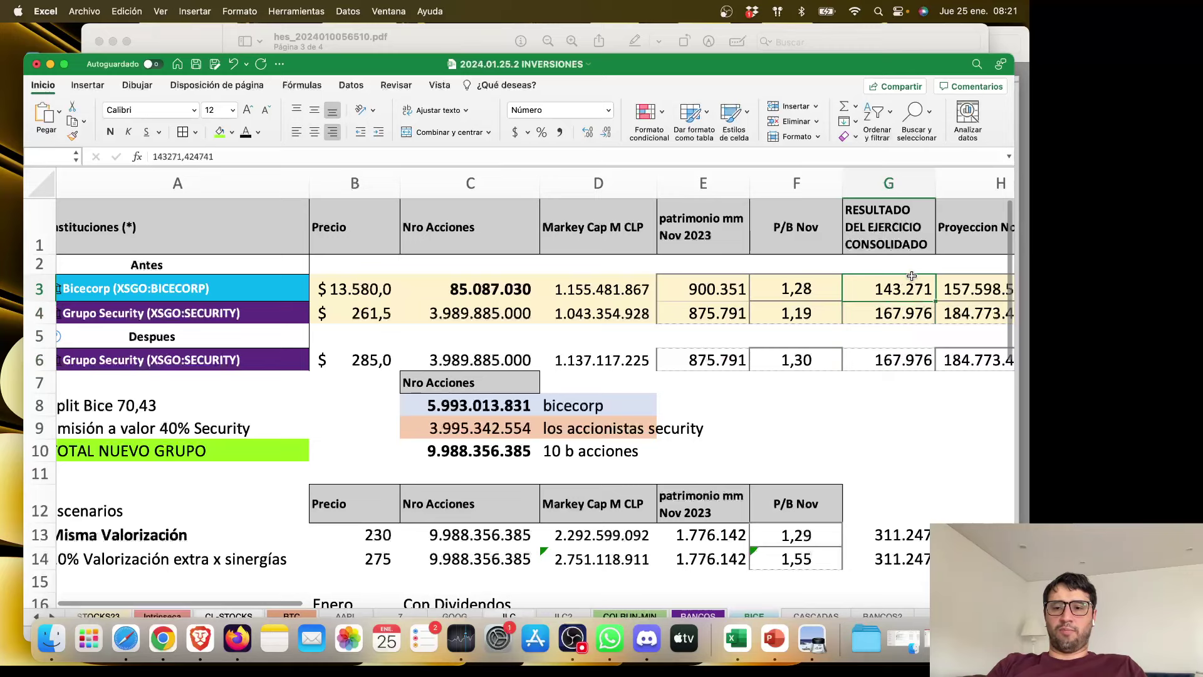
click(896, 181)
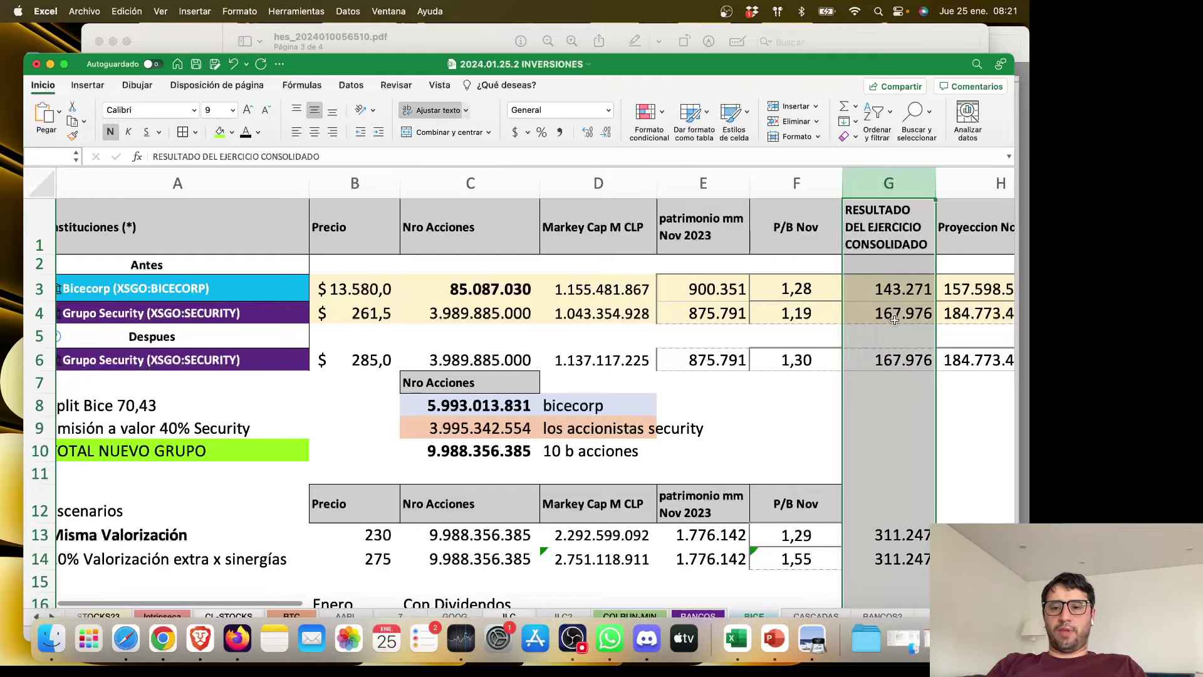
scroll(894, 319, right, 4)
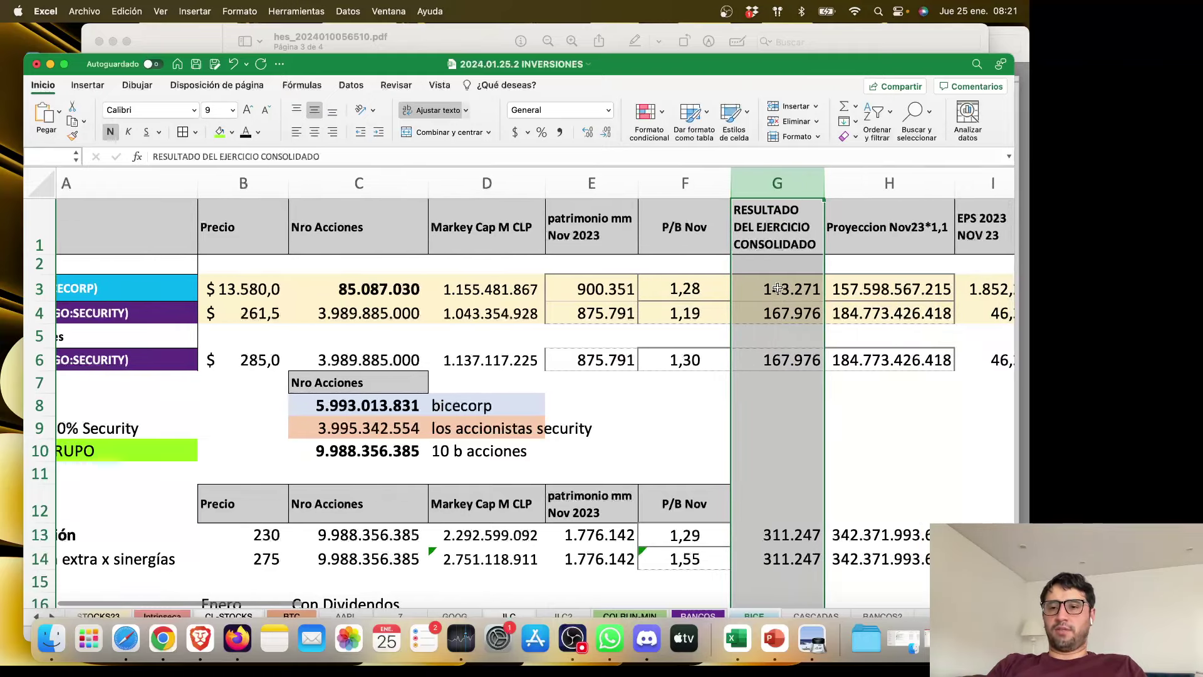
scroll(800, 331, right, 3)
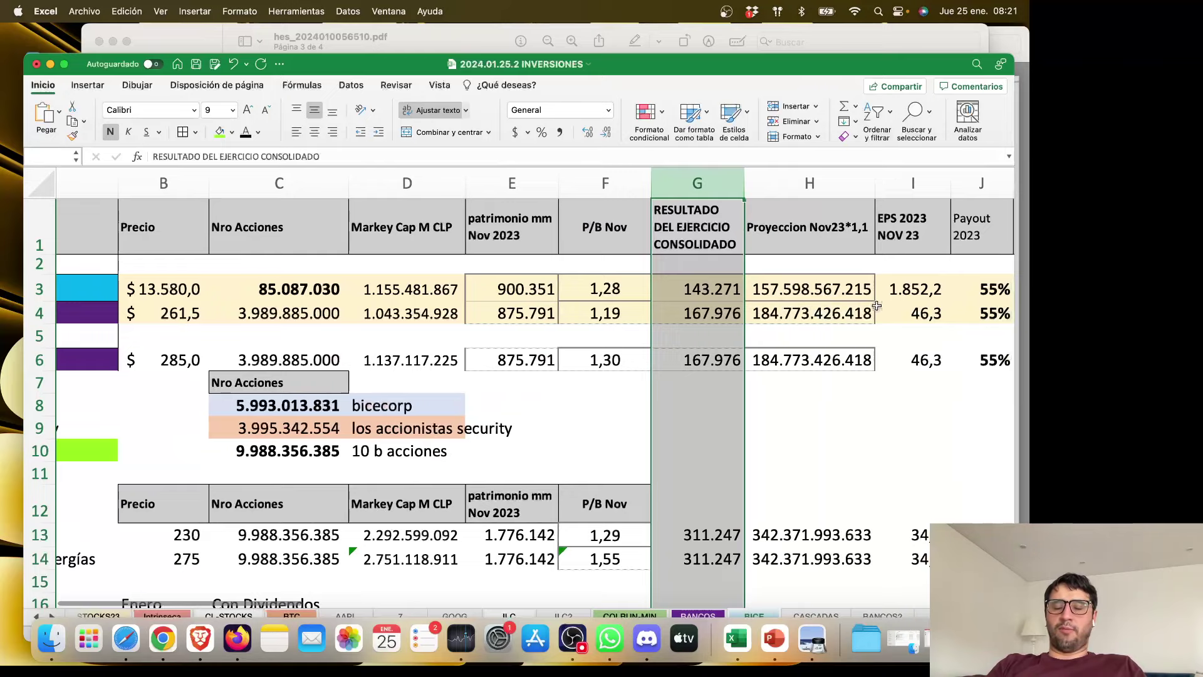
scroll(881, 338, right, 1)
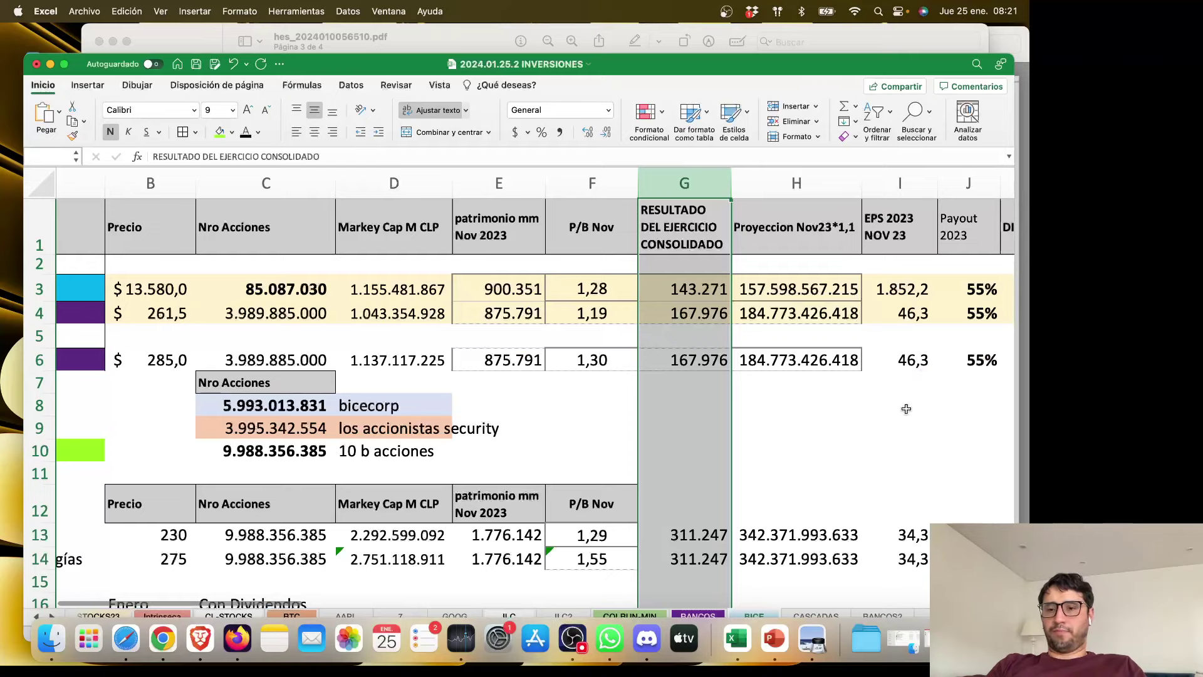
scroll(908, 409, right, 5)
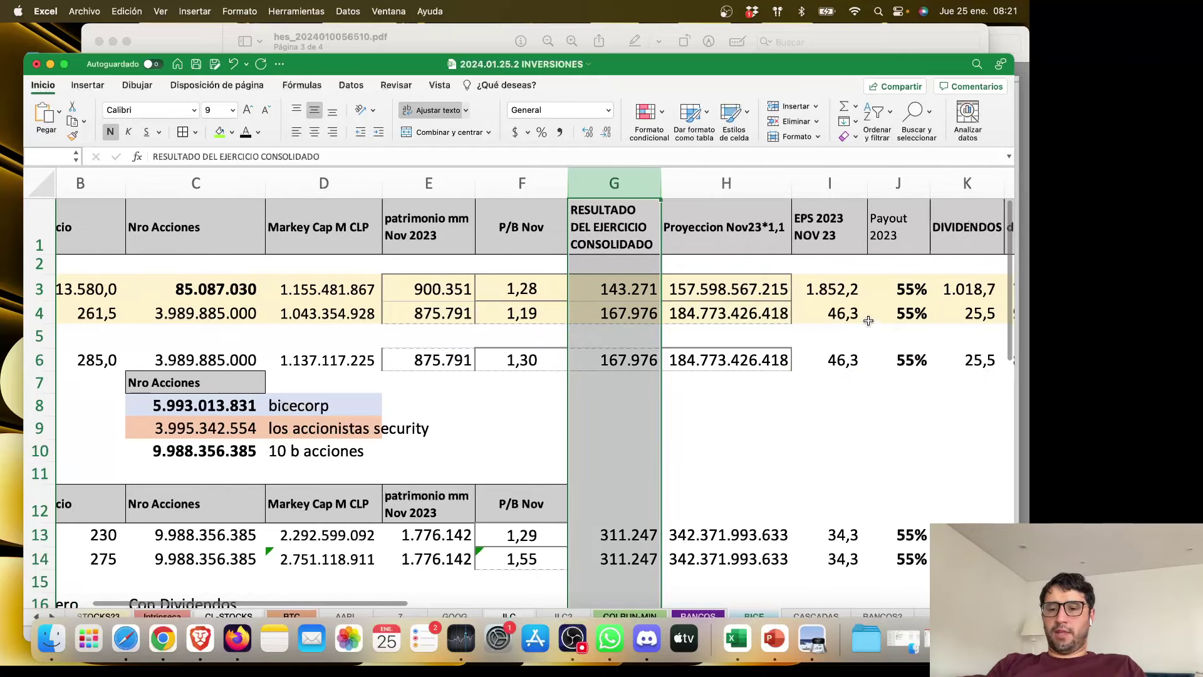
- Examine the Misma Valorización scenario's EPS in I13, dividend in K13, dividend yield in L13 and price in B13
click(854, 536)
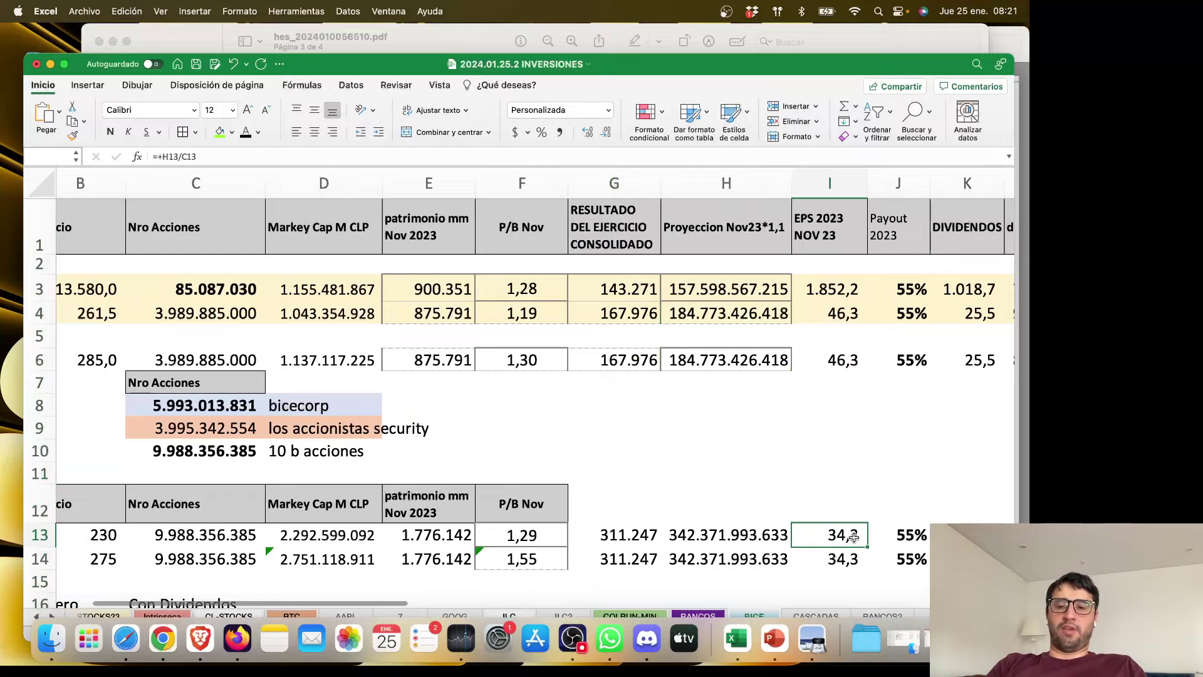
scroll(900, 551, right, 8)
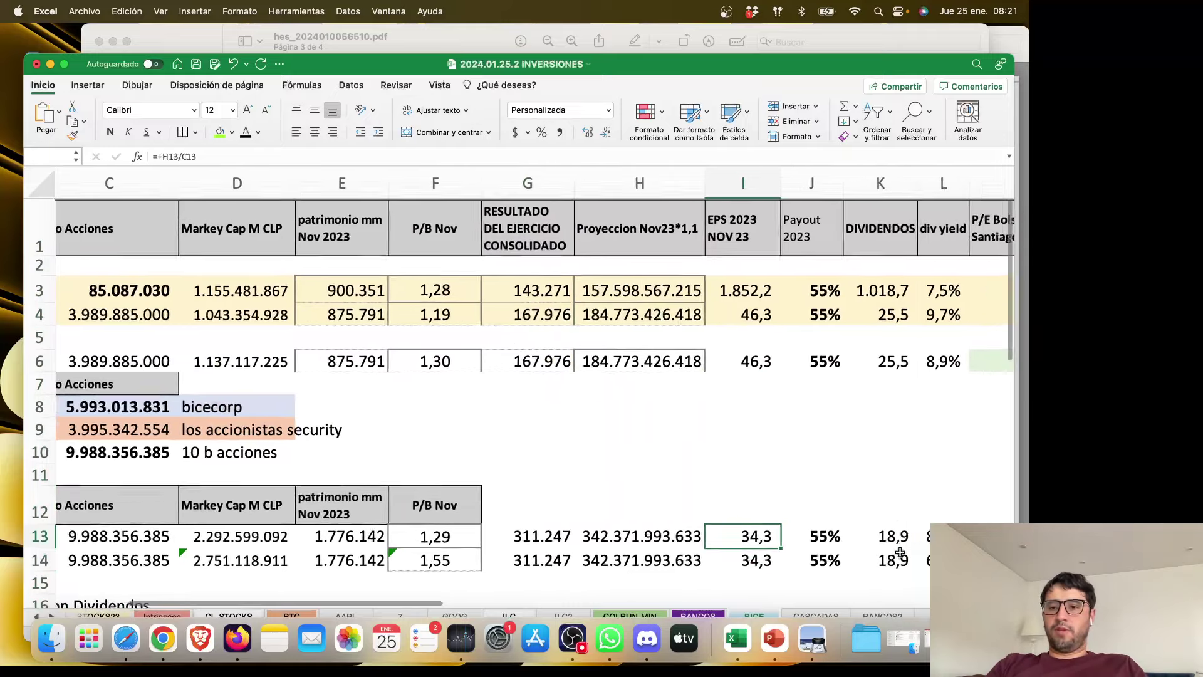
scroll(900, 551, left, 1)
click(890, 540)
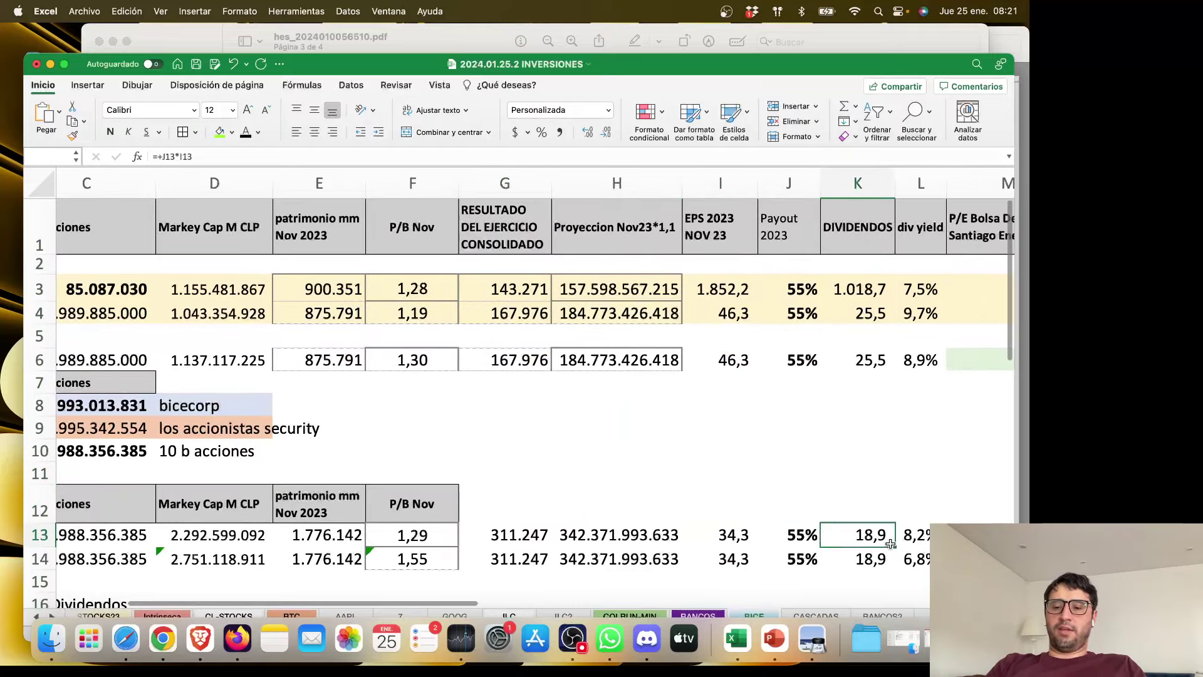
click(918, 540)
scroll(883, 544, left, 14)
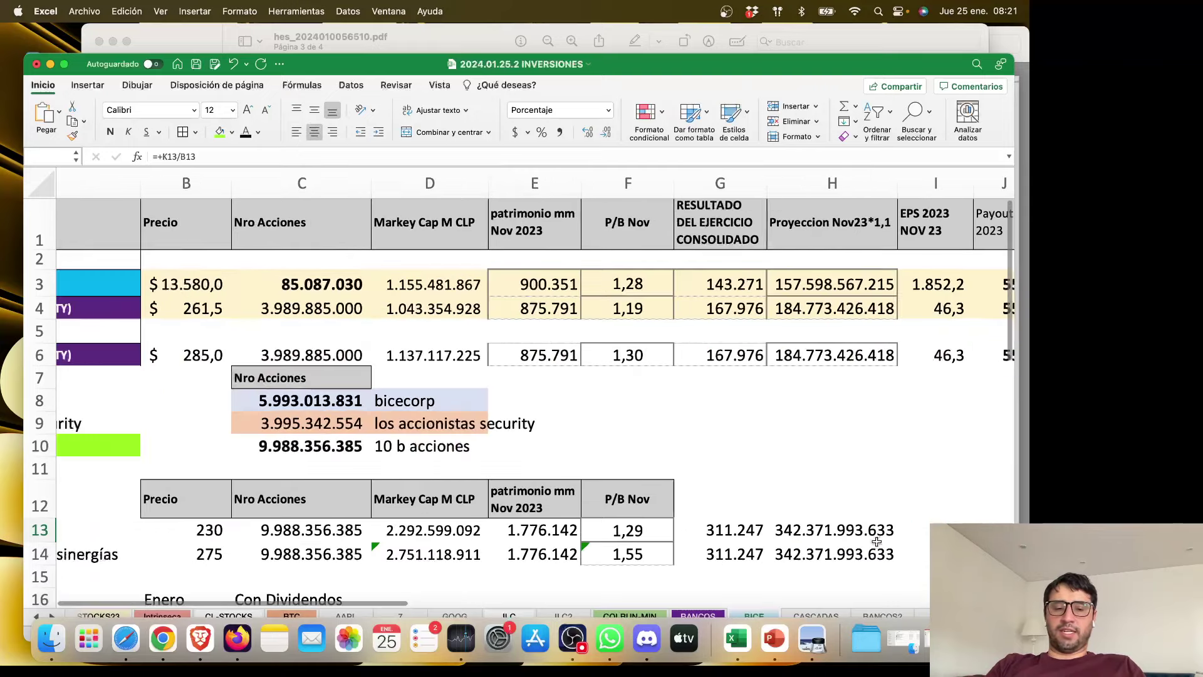
click(155, 540)
scroll(556, 495, right, 20)
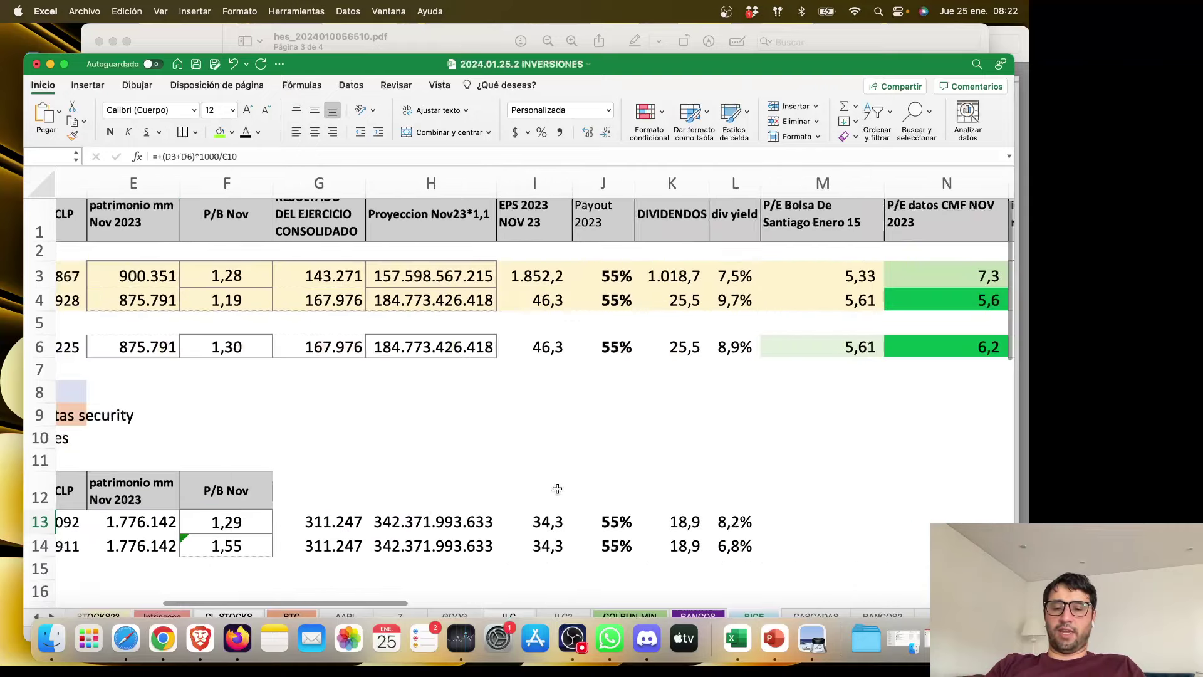
- Compare the scenario dividend yields in L13:L14 with the companies' yields in L3:L6, including the related EPS and payout columns
click(740, 542)
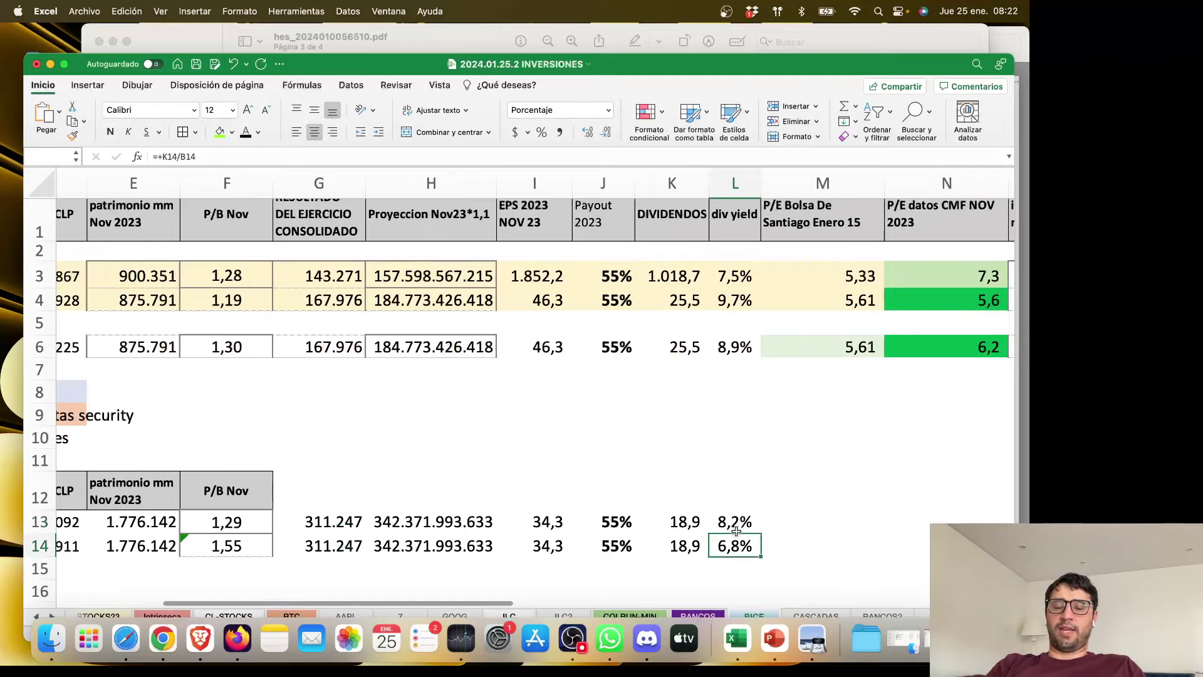
scroll(745, 539, left, 12)
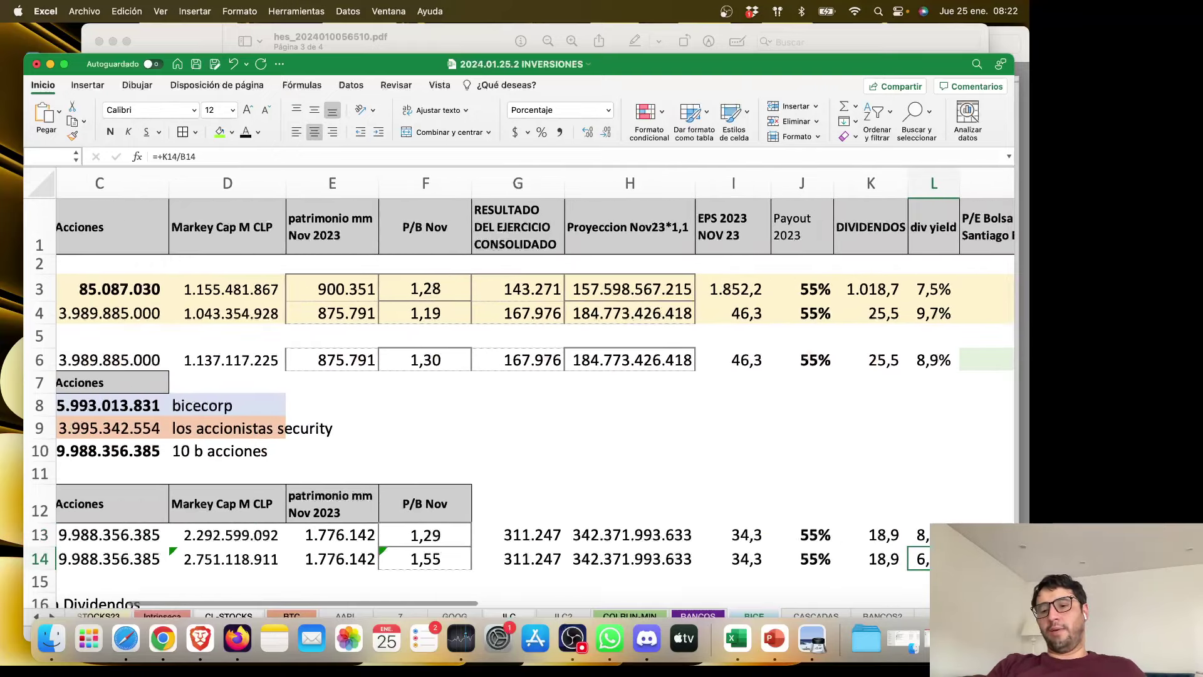
scroll(819, 525, left, 6)
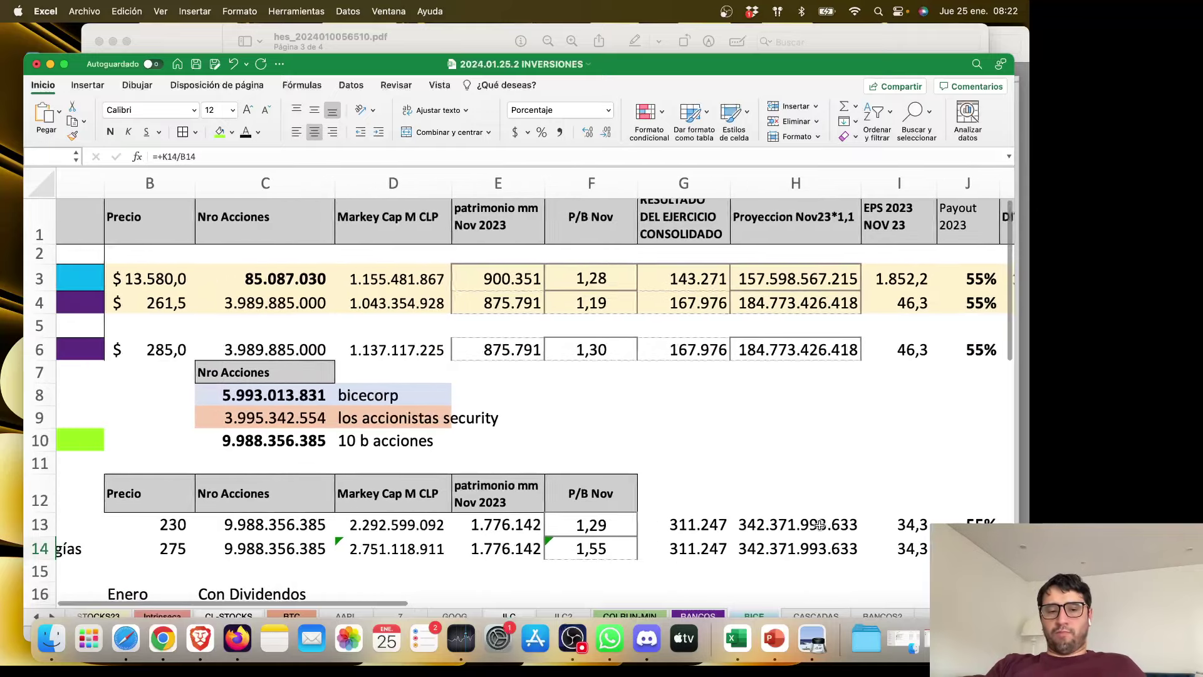
scroll(819, 525, right, 6)
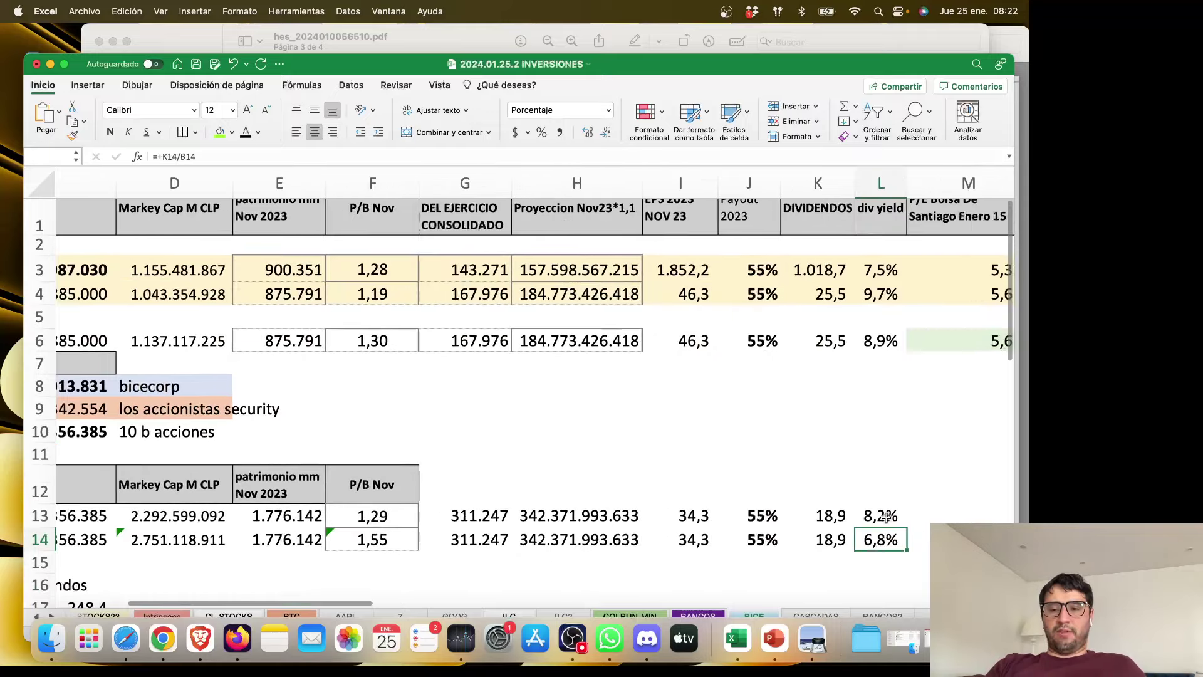
click(891, 515)
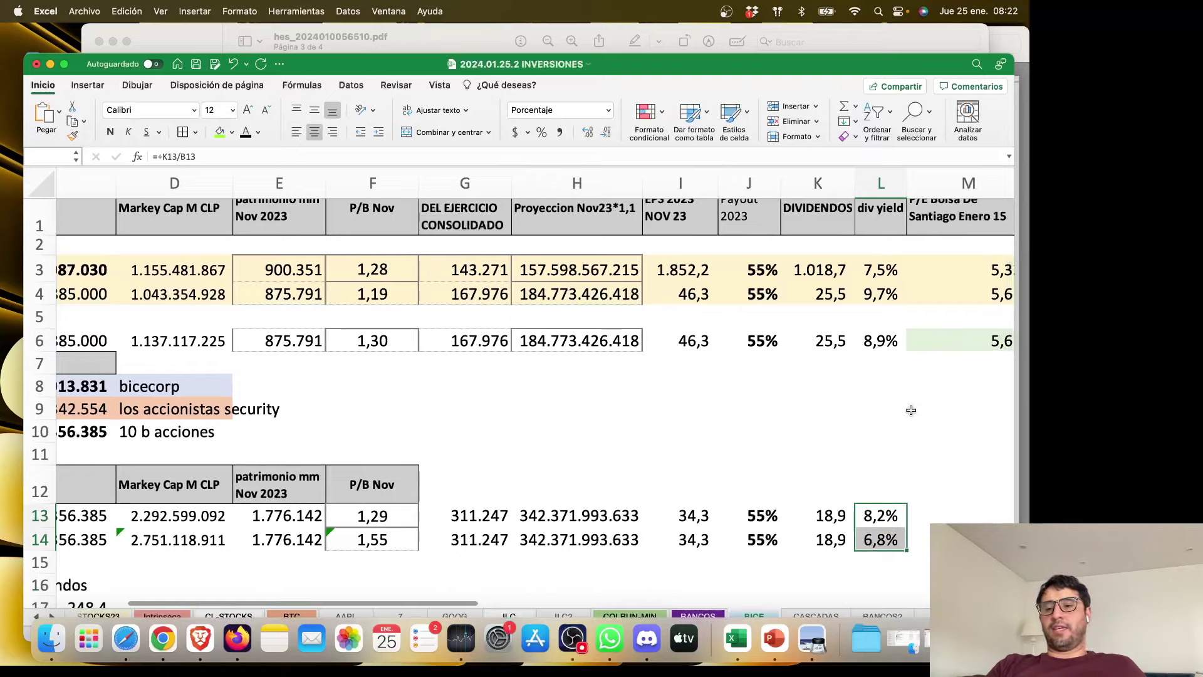
scroll(911, 410, left, 2)
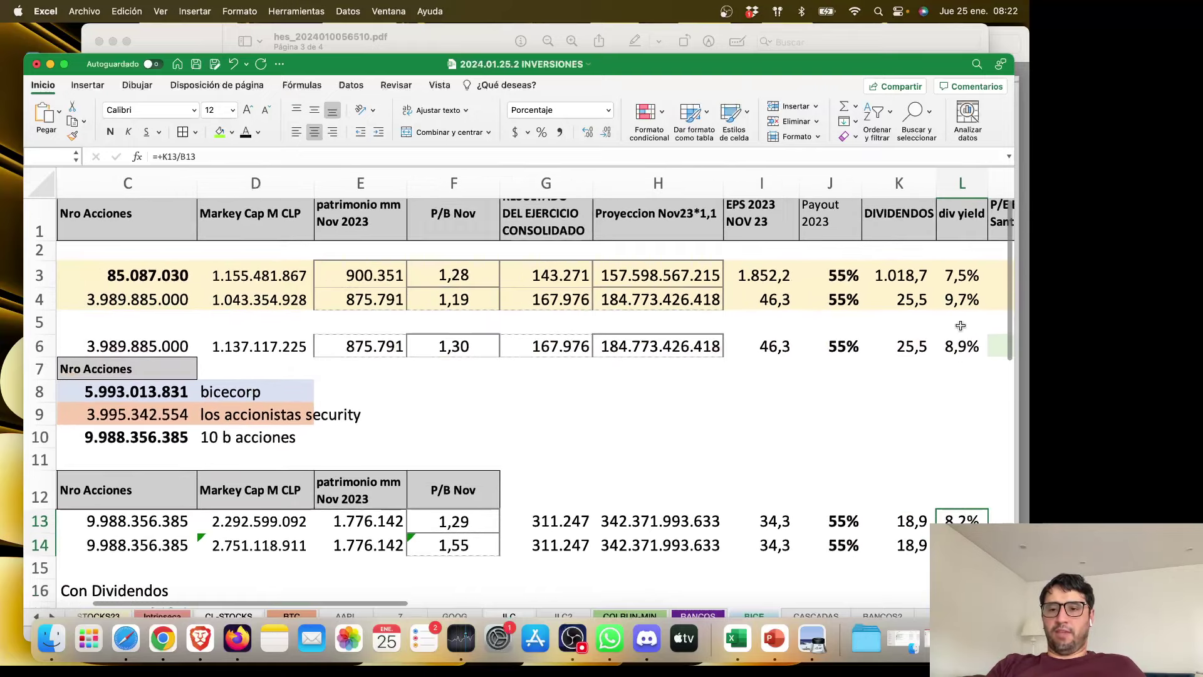
scroll(962, 347, left, 1)
scroll(962, 347, right, 1)
scroll(961, 347, up, 1)
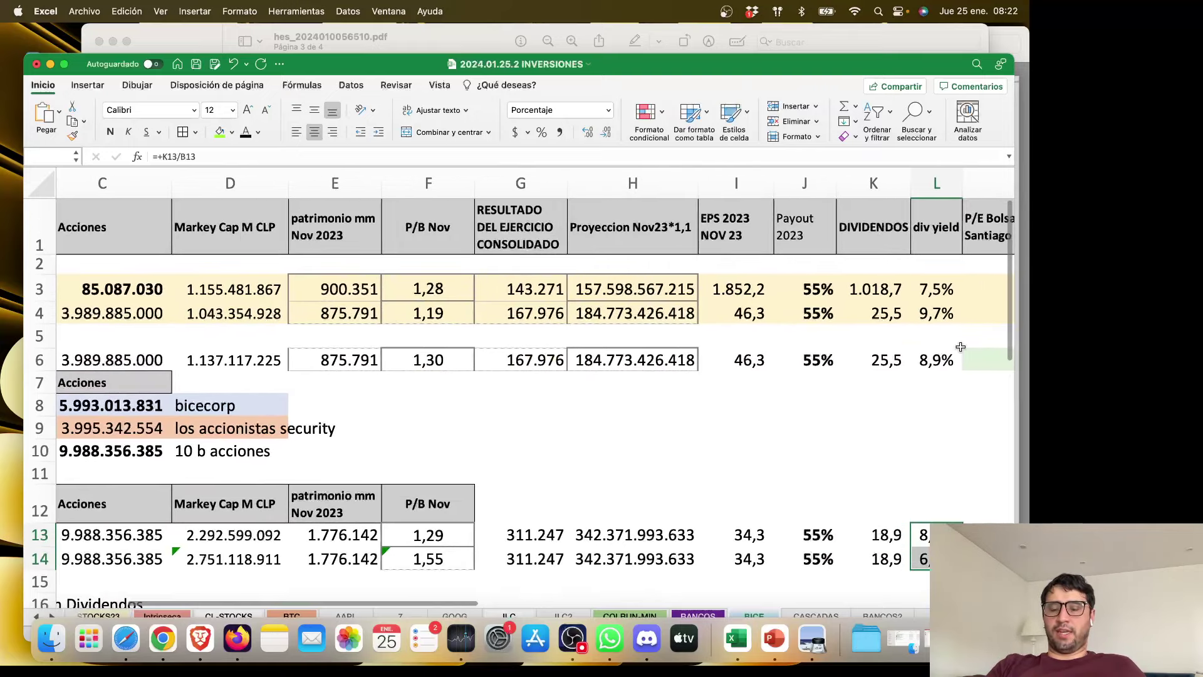
drag(937, 290, 958, 367)
drag(937, 559, 718, 285)
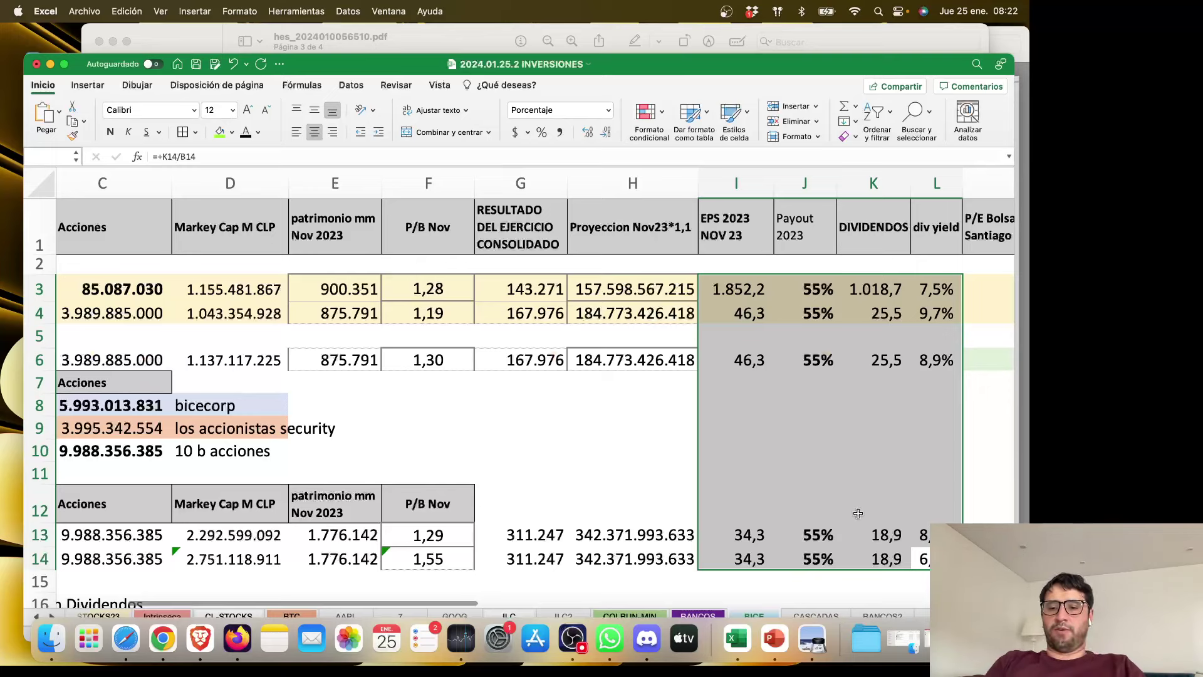
- Highlight the scenario dividends per share in K13 and K14 with the bright green fill
click(891, 540)
key(shift+Down)
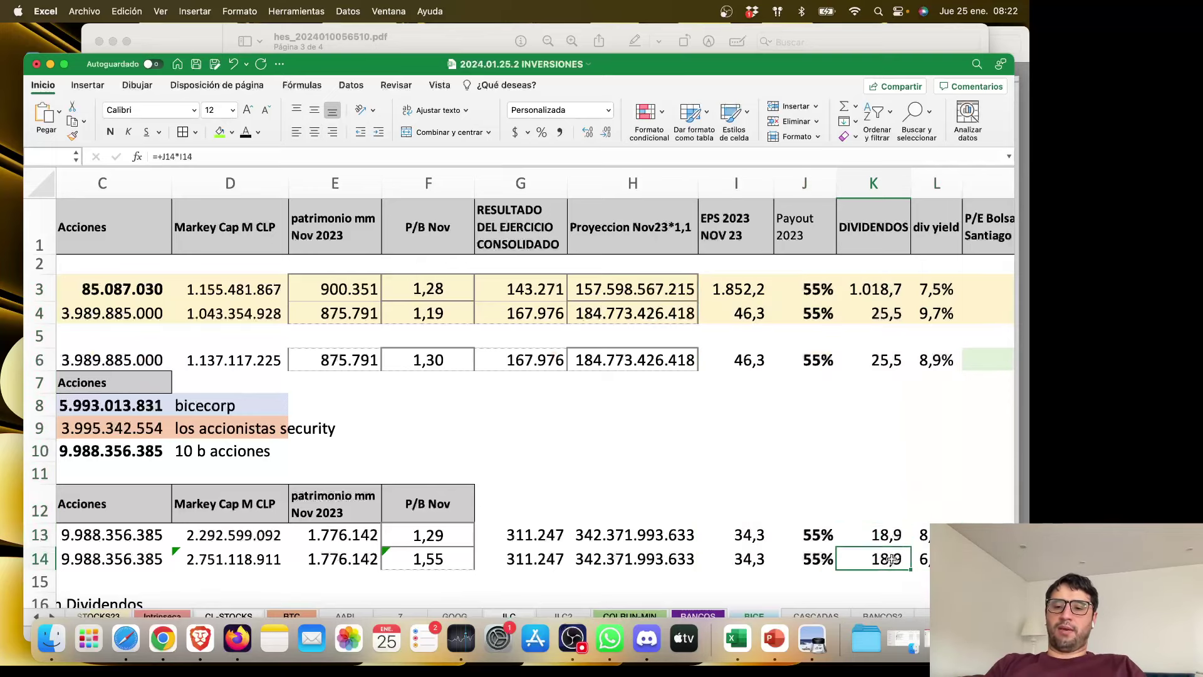
key(Return)
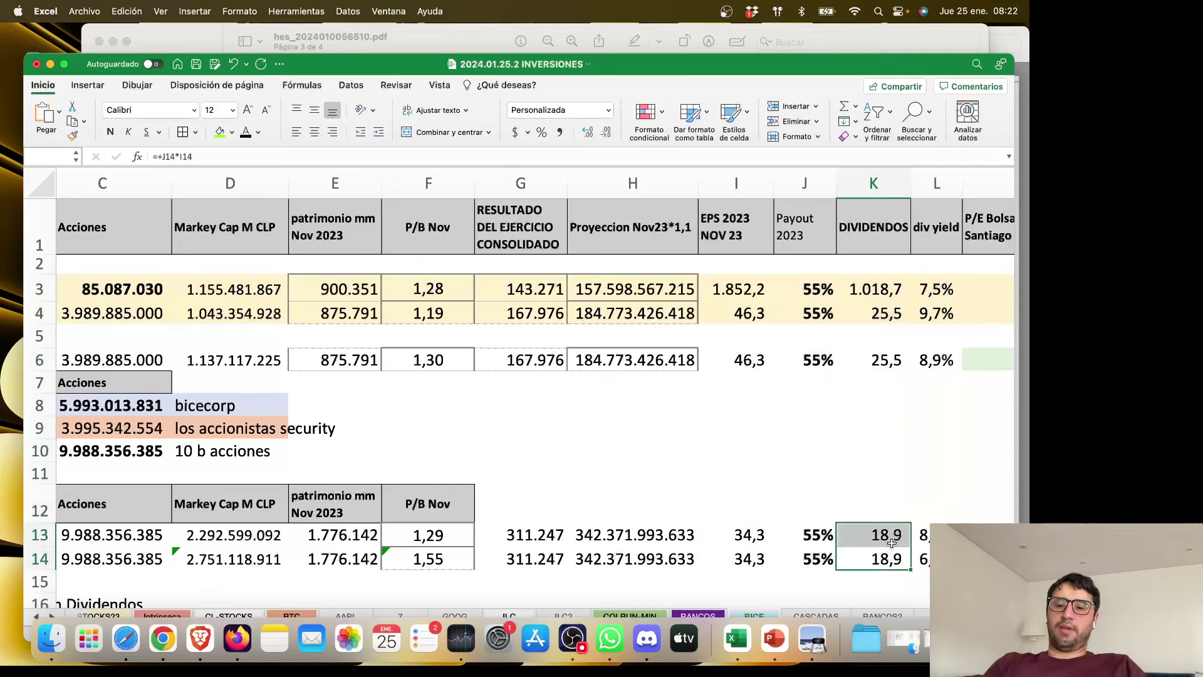
click(884, 558)
key(Up)
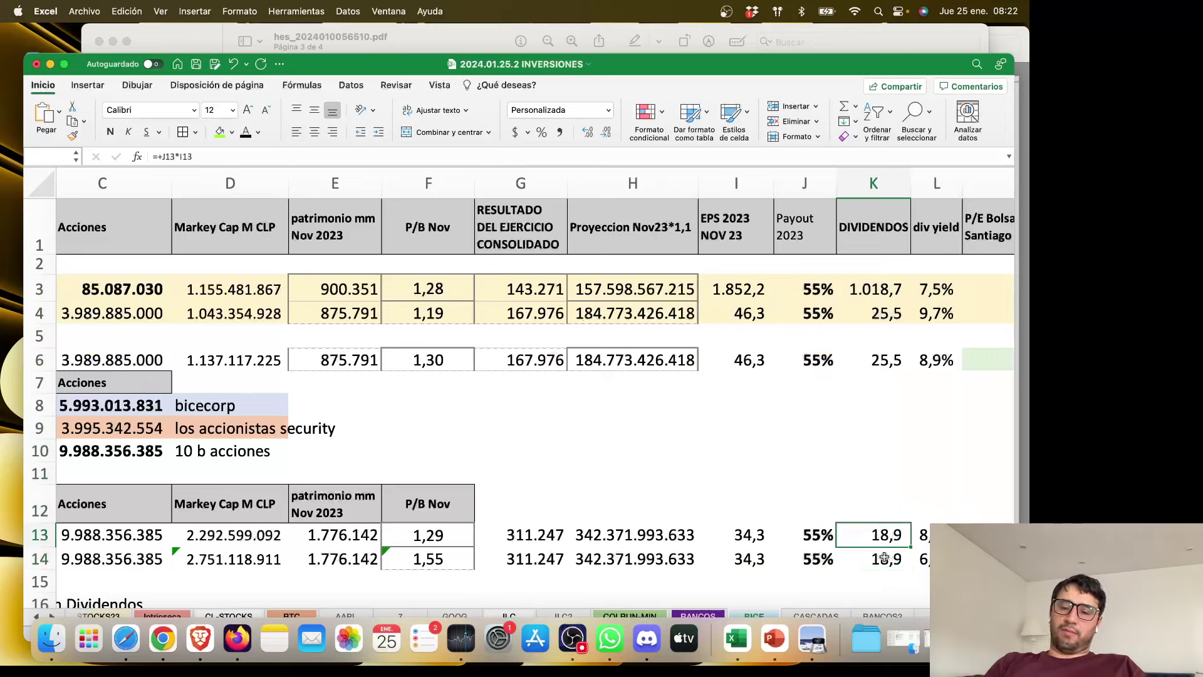
click(219, 133)
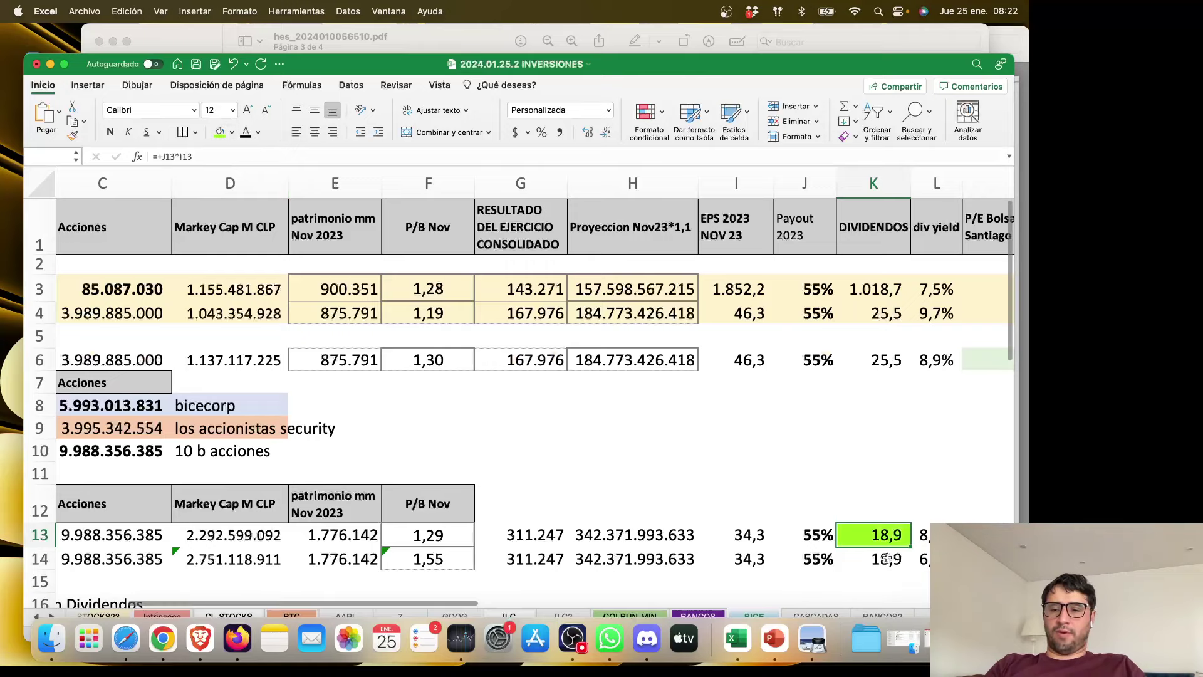
click(886, 557)
click(220, 132)
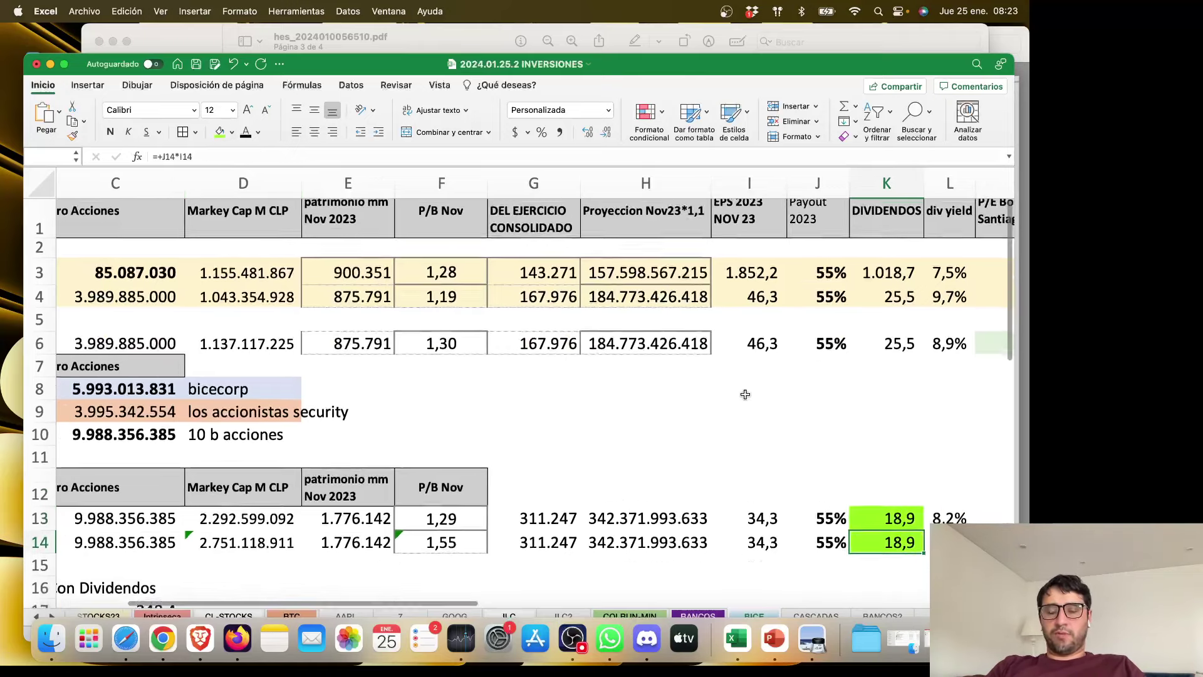
scroll(744, 394, down, 1)
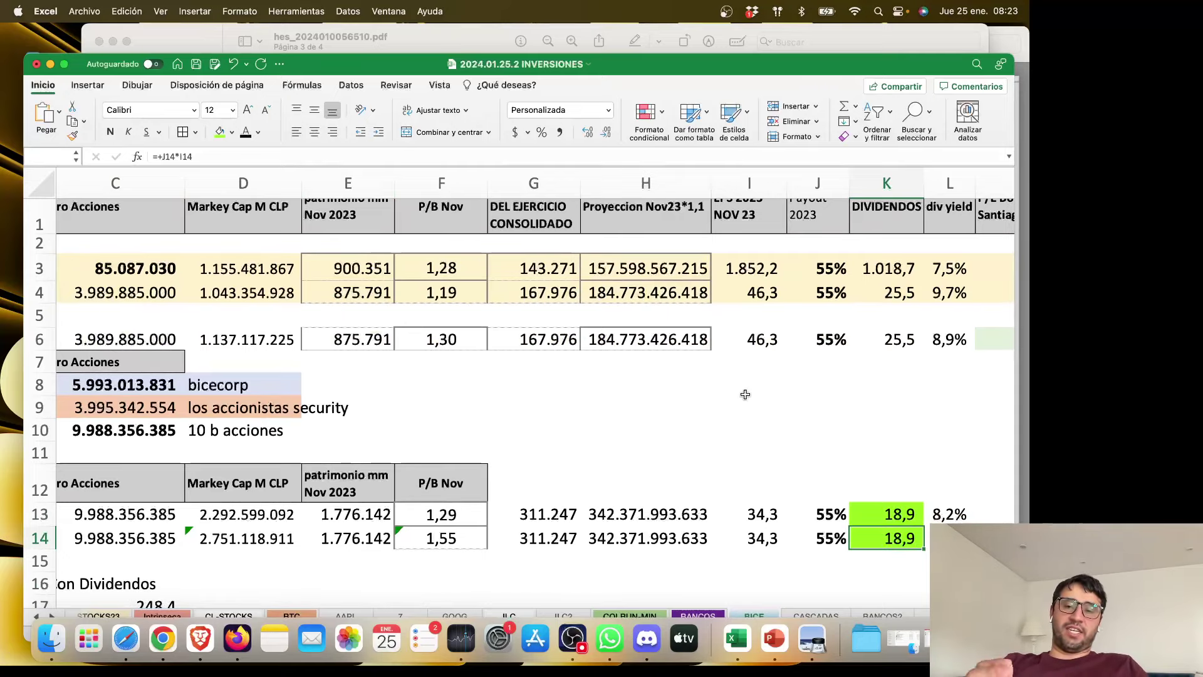
- Examine the Enero prices in B17:B18 and the Con Dividendos prices in C17:C18 for both valuation scenarios
scroll(534, 467, left, 2)
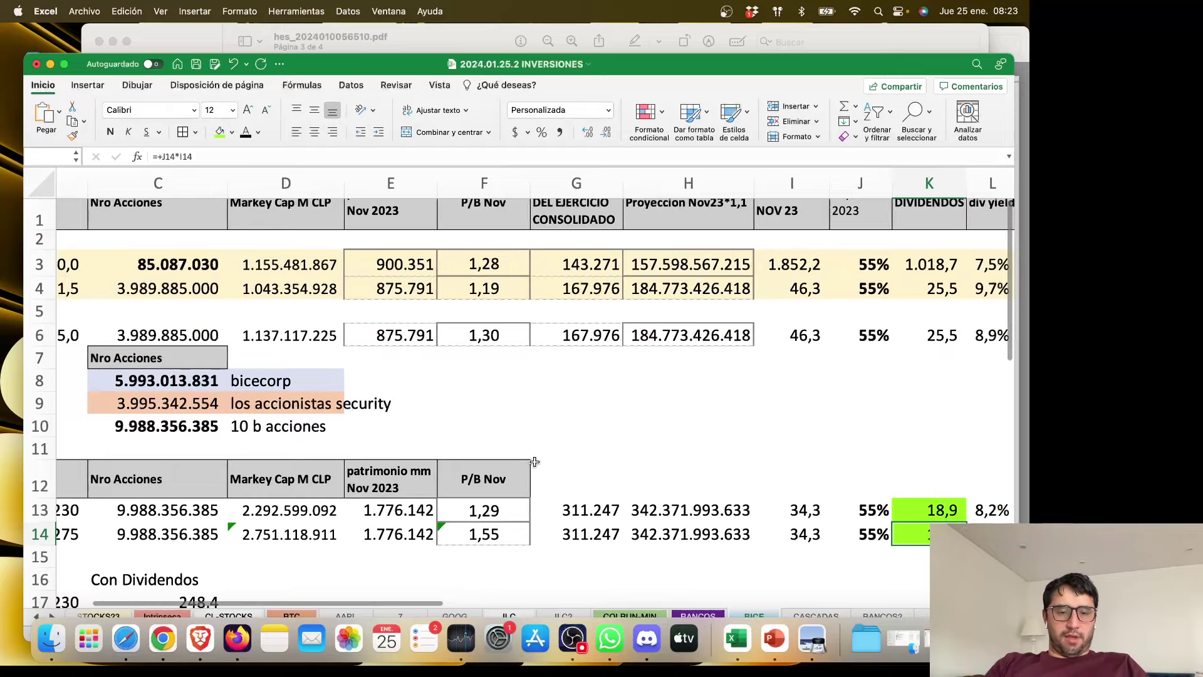
scroll(534, 461, up, 1)
scroll(535, 462, down, 5)
scroll(534, 462, left, 3)
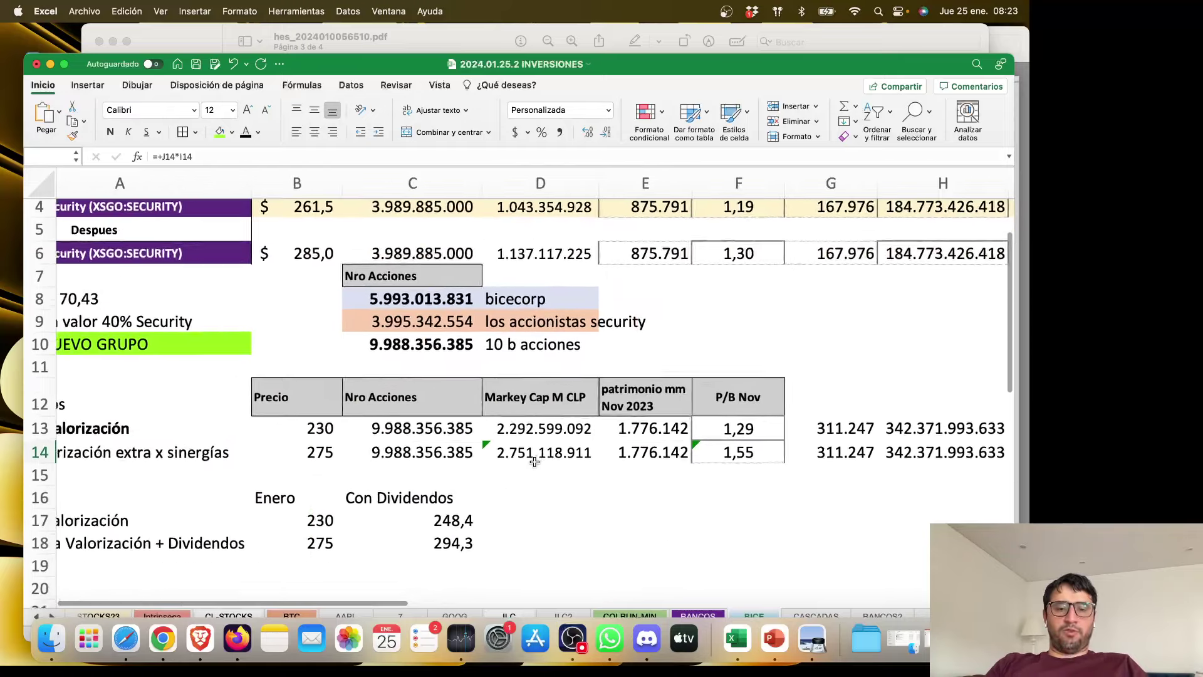
click(386, 406)
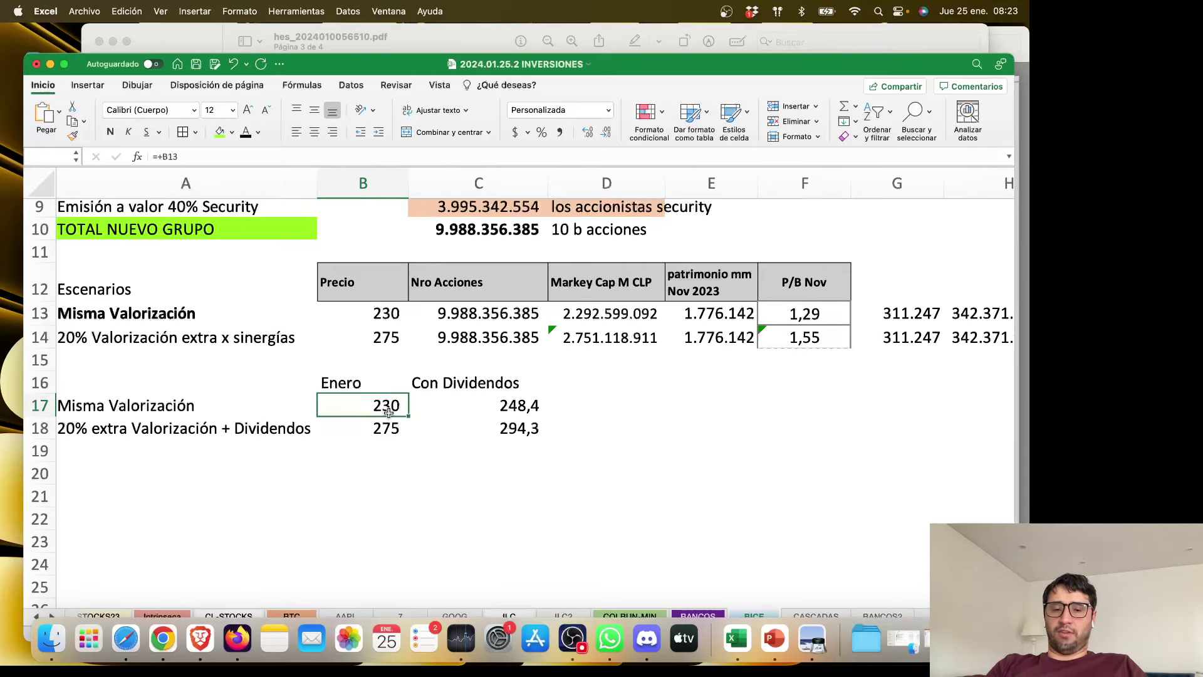
click(497, 405)
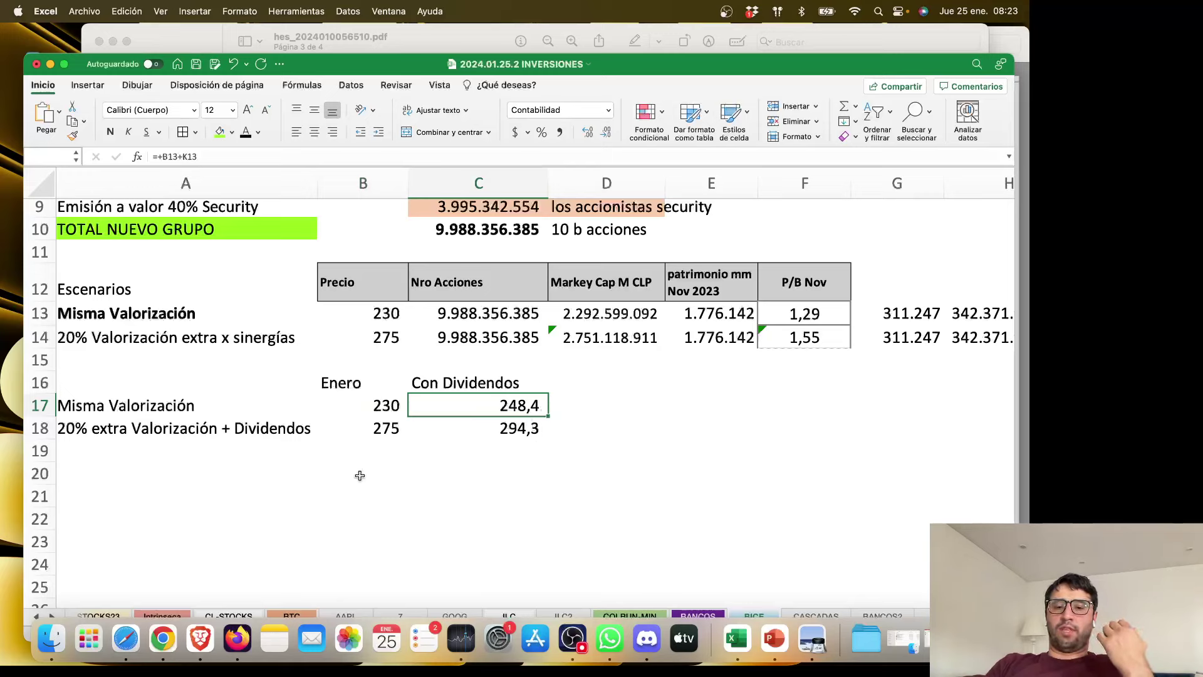
click(390, 433)
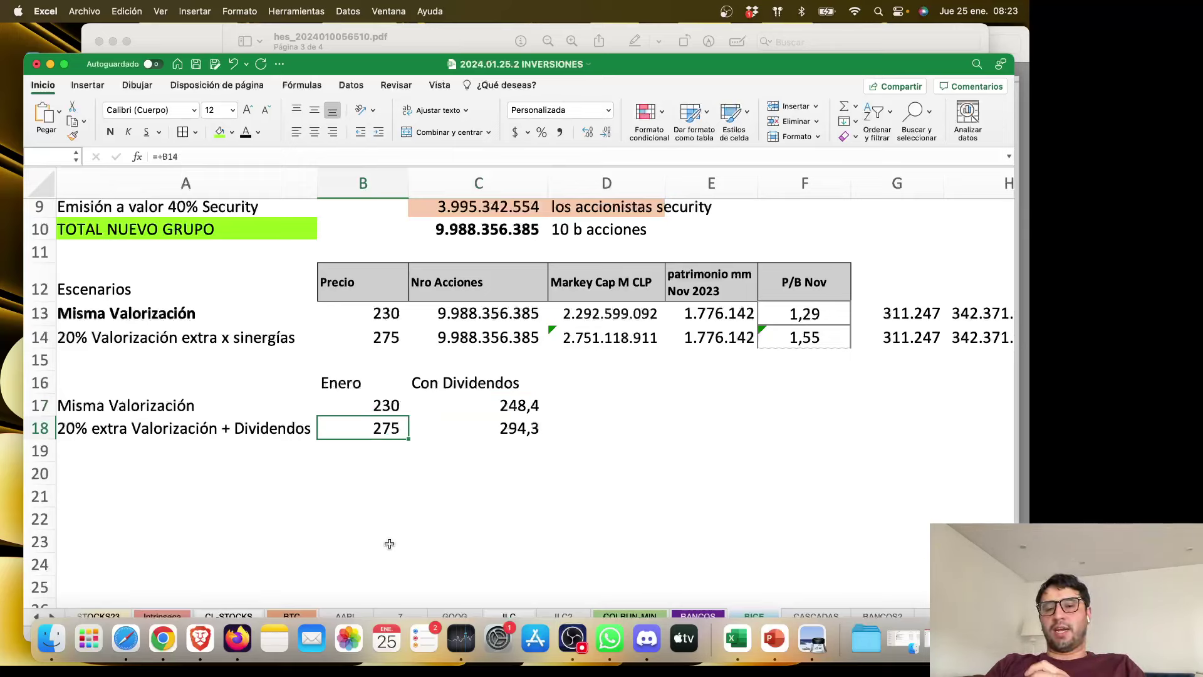
click(528, 431)
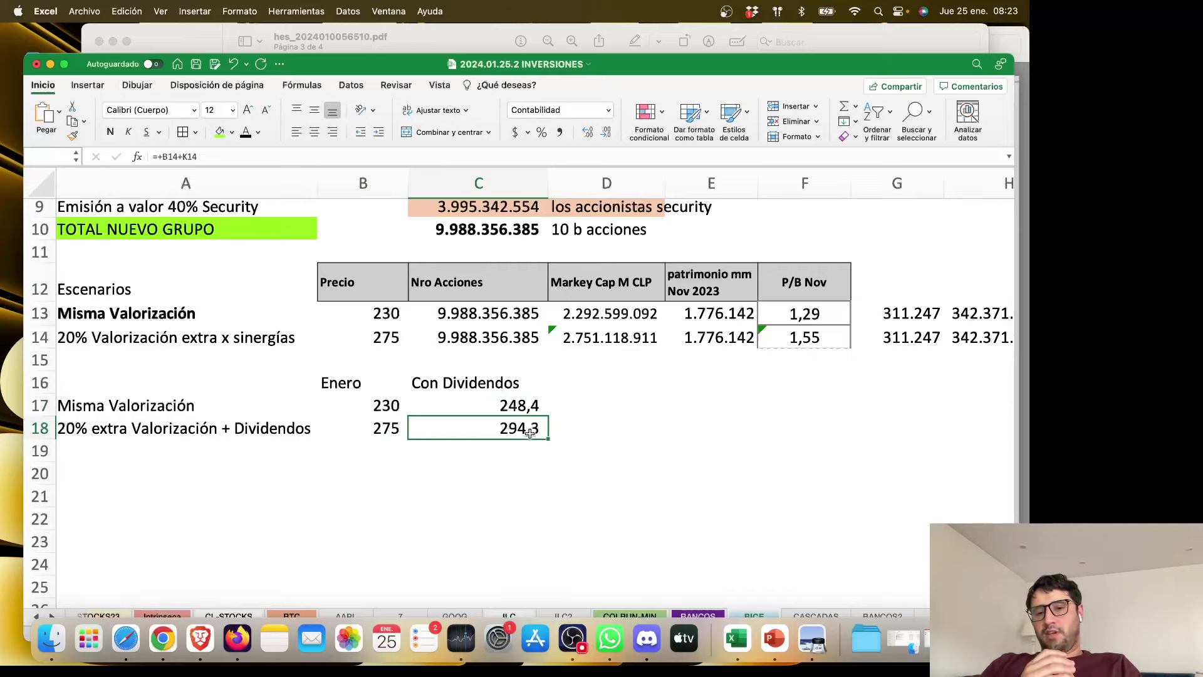